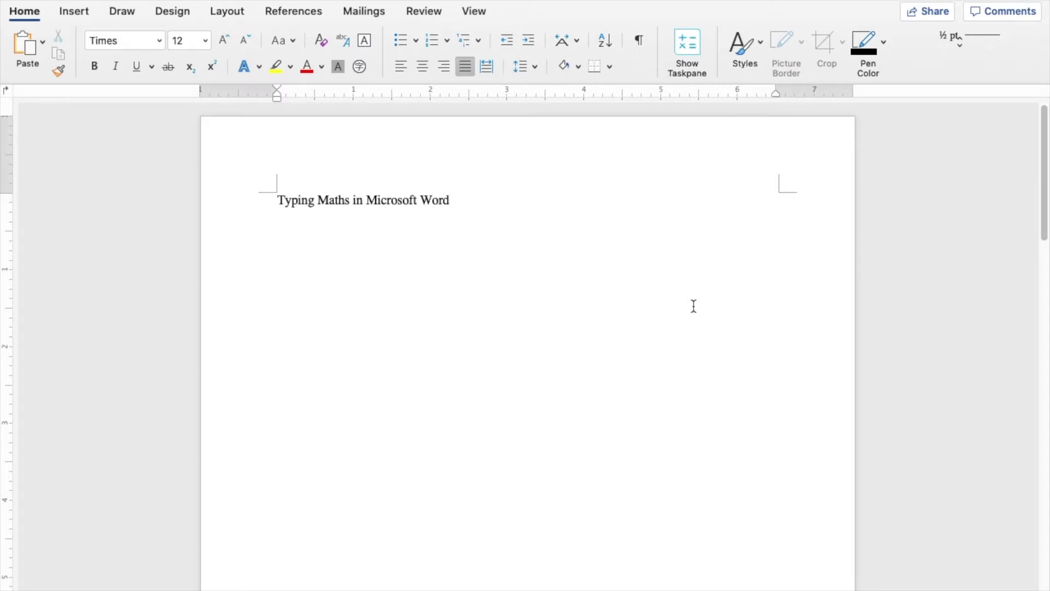
Switch to the QFT 1.5 lecture notes document and look through its table of contents
key(ctrl+Left)
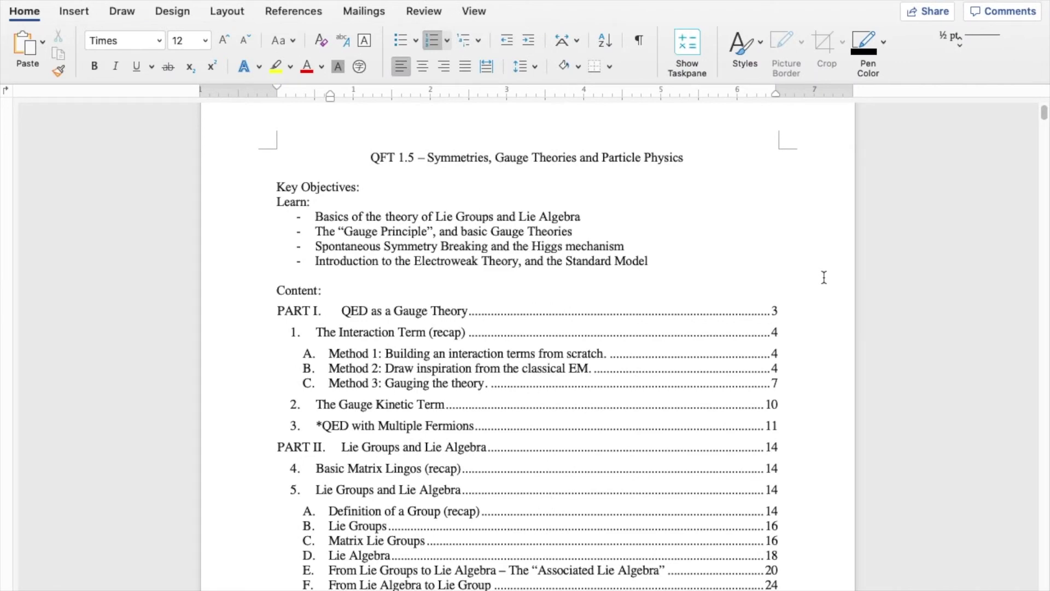
scroll(824, 277, down, 10)
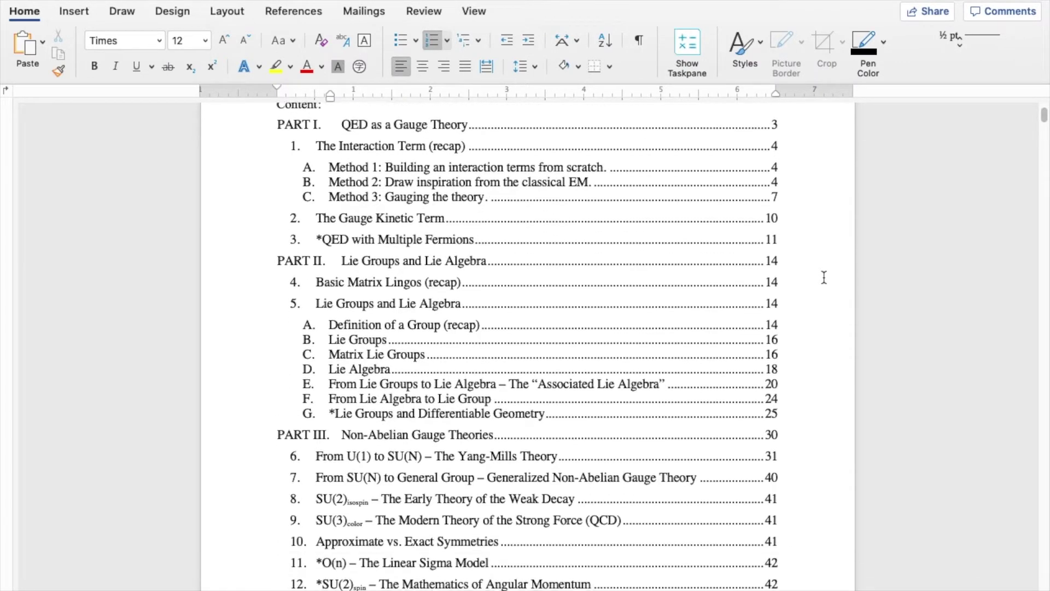
scroll(824, 277, down, 10)
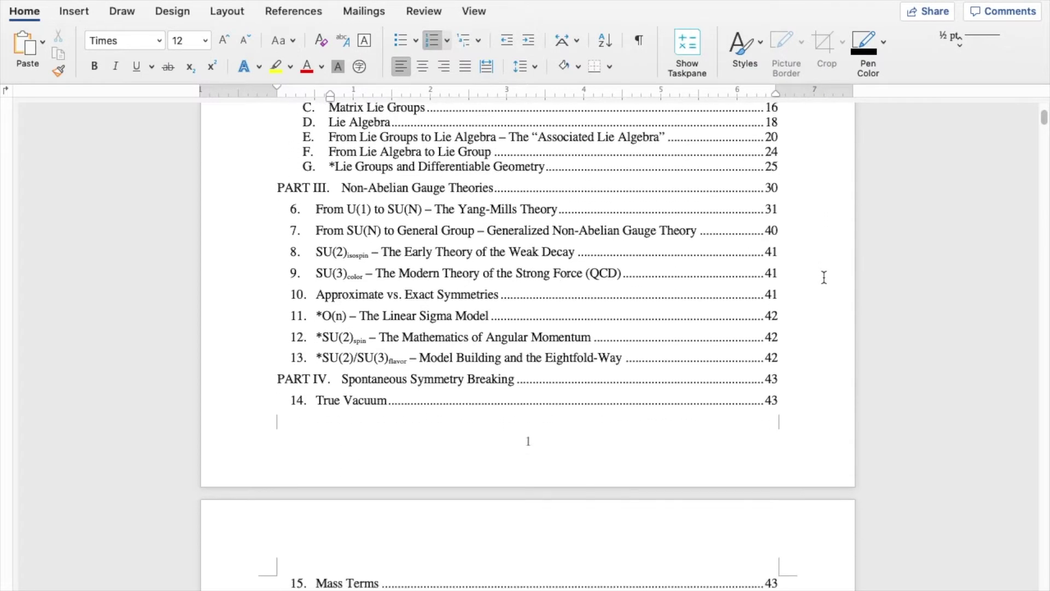
scroll(824, 277, down, 15)
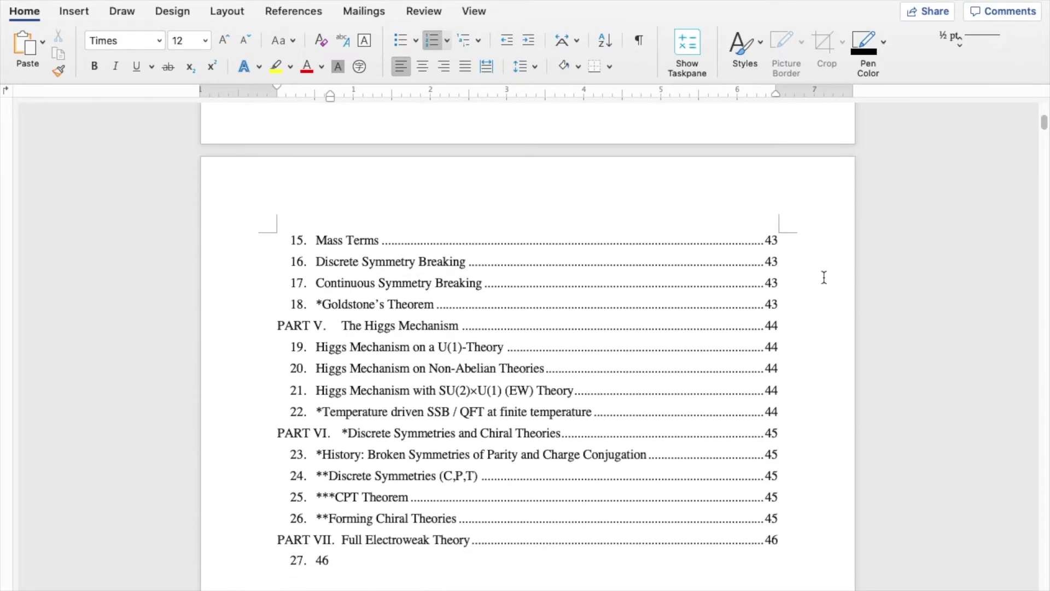
scroll(824, 278, up, 20)
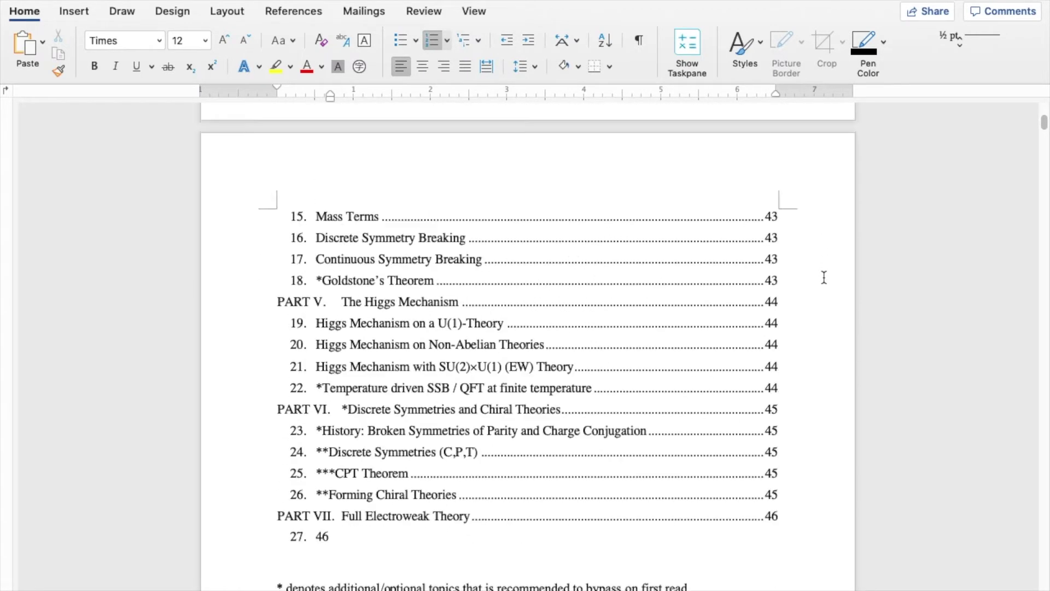
scroll(824, 278, up, 5)
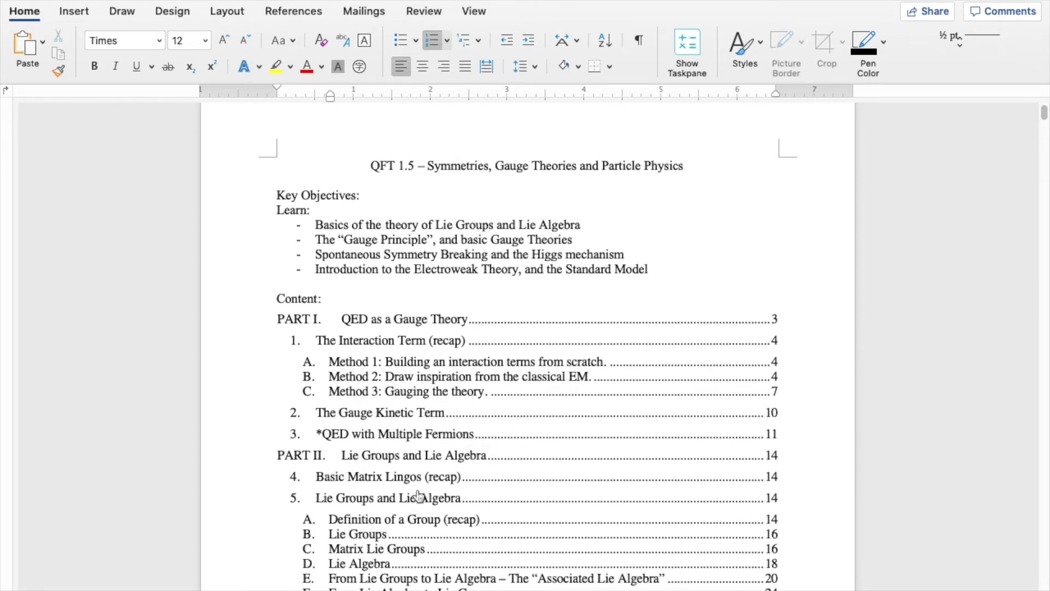
scroll(425, 464, down, 6)
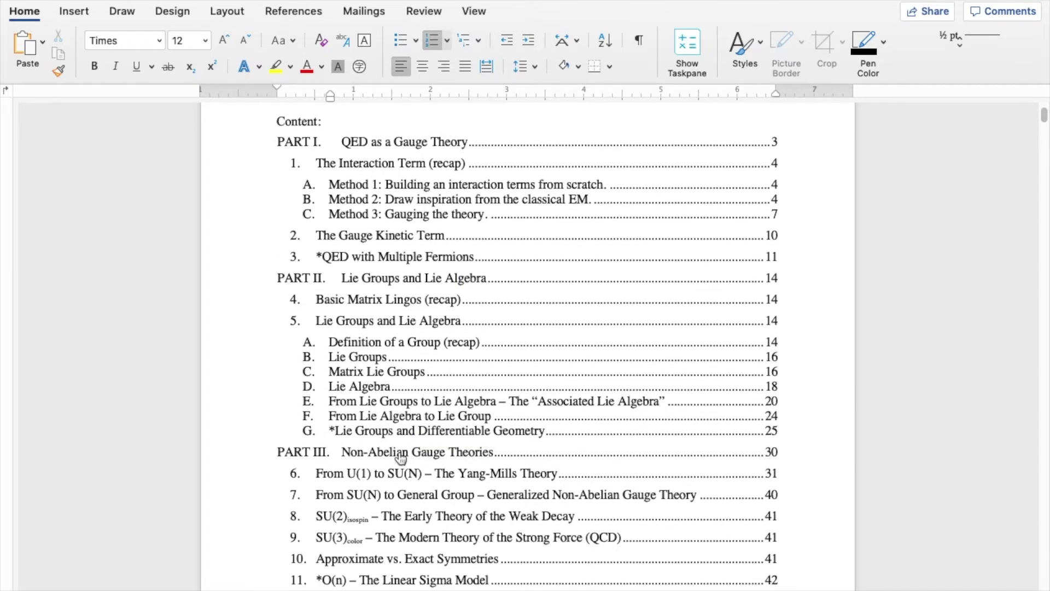
Follow the contents entry for Part III, Non-Abelian Gauge Theories, and examine the equations in its prelude
click(401, 457)
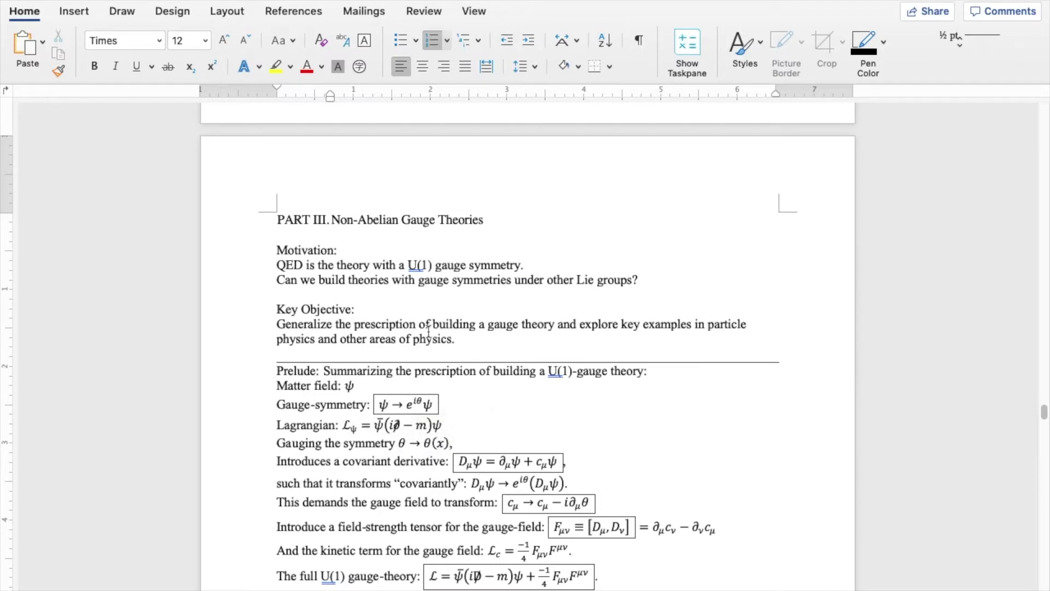
scroll(429, 331, down, 3)
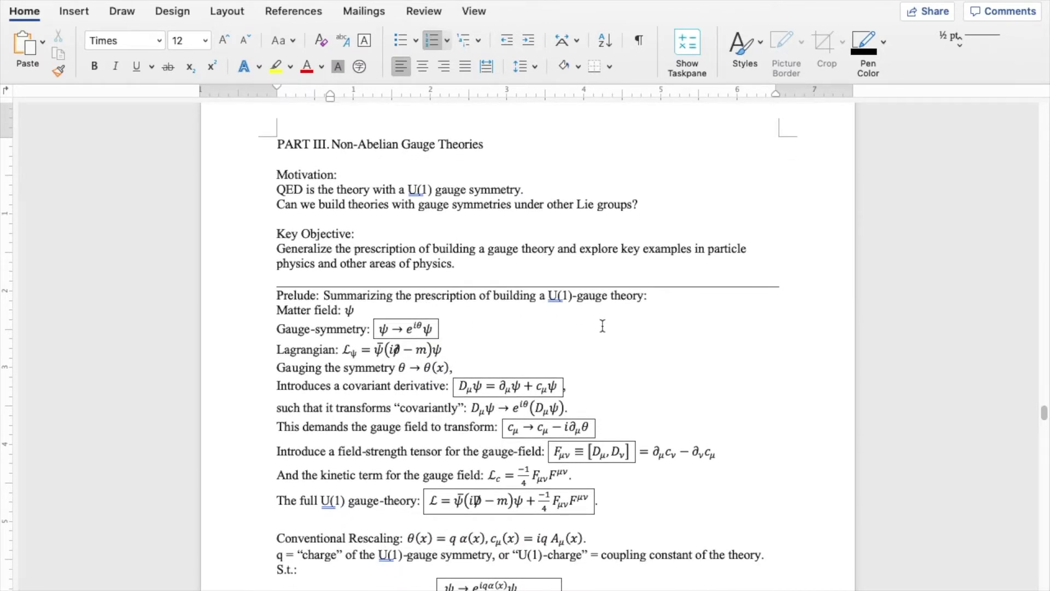
scroll(602, 327, down, 6)
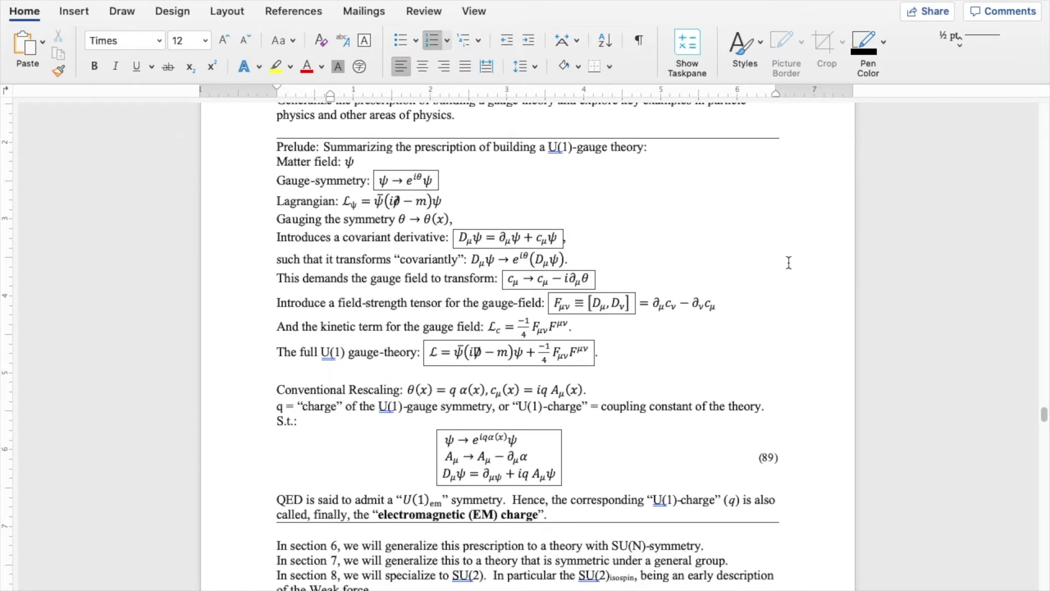
scroll(789, 262, down, 1)
scroll(789, 262, up, 2)
scroll(789, 263, down, 4)
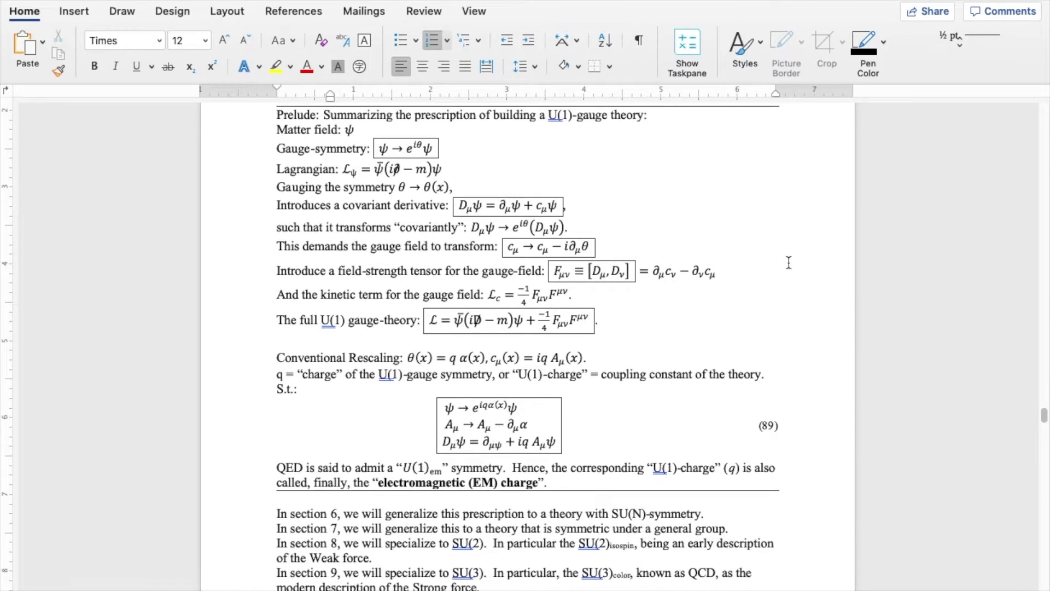
scroll(788, 263, down, 4)
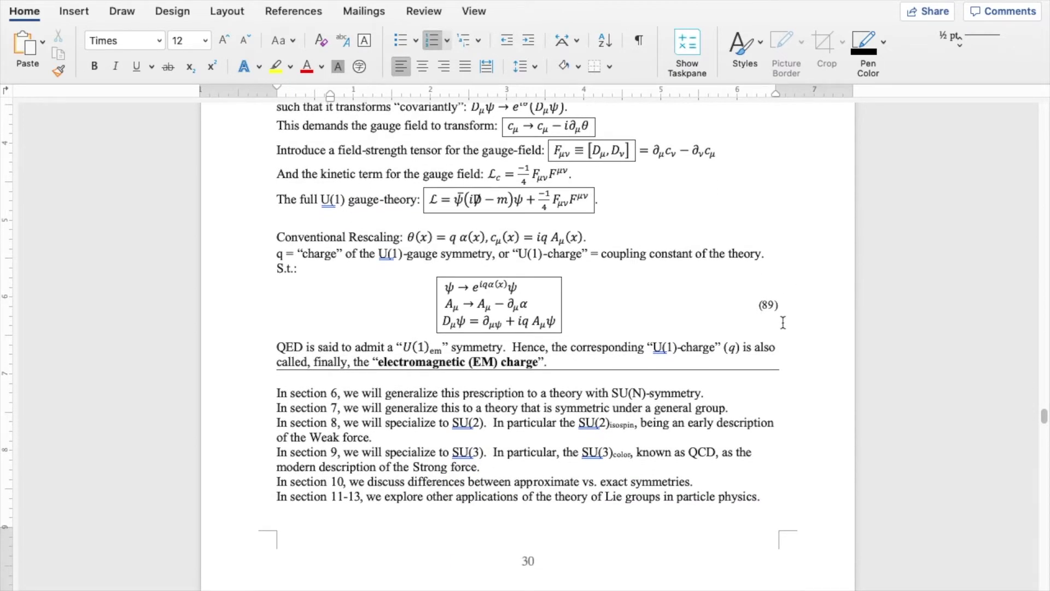
scroll(784, 322, down, 1)
scroll(784, 323, down, 13)
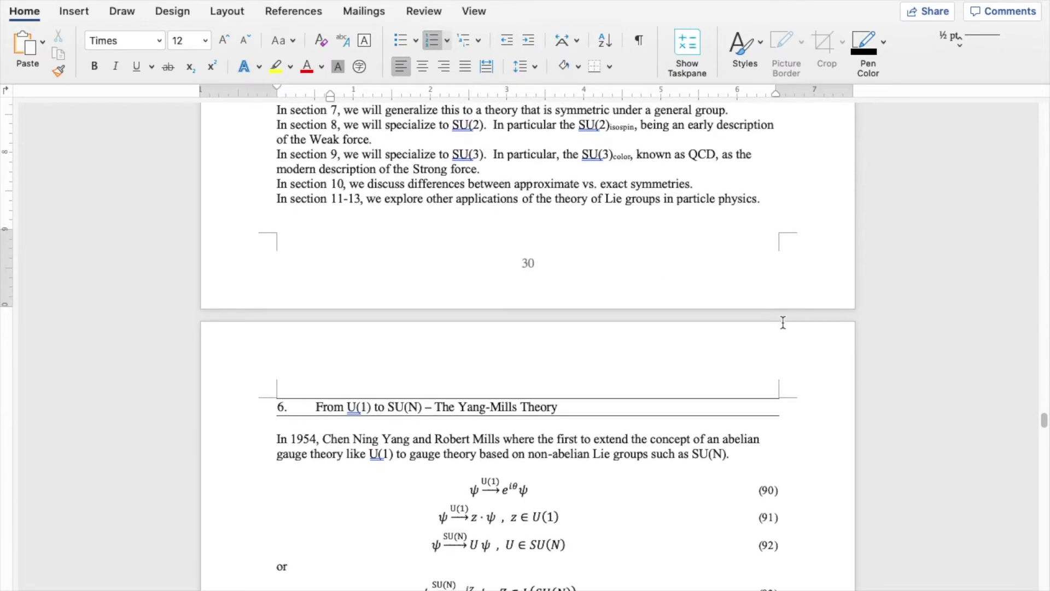
Examine the numbered equations and shaded exercise boxes in section 6 on the Yang-Mills theory
scroll(783, 323, down, 4)
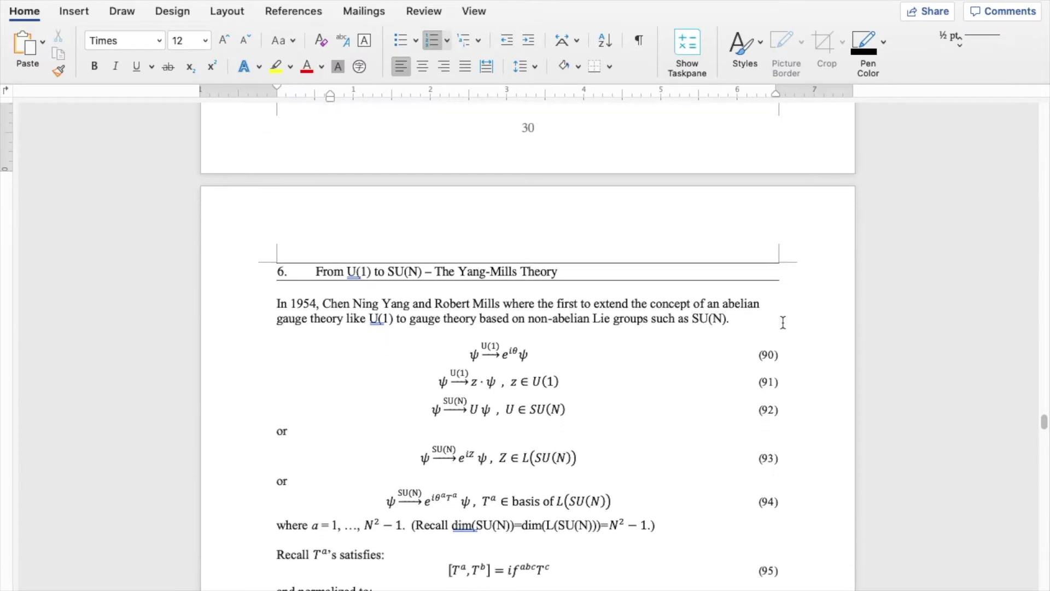
scroll(783, 323, down, 7)
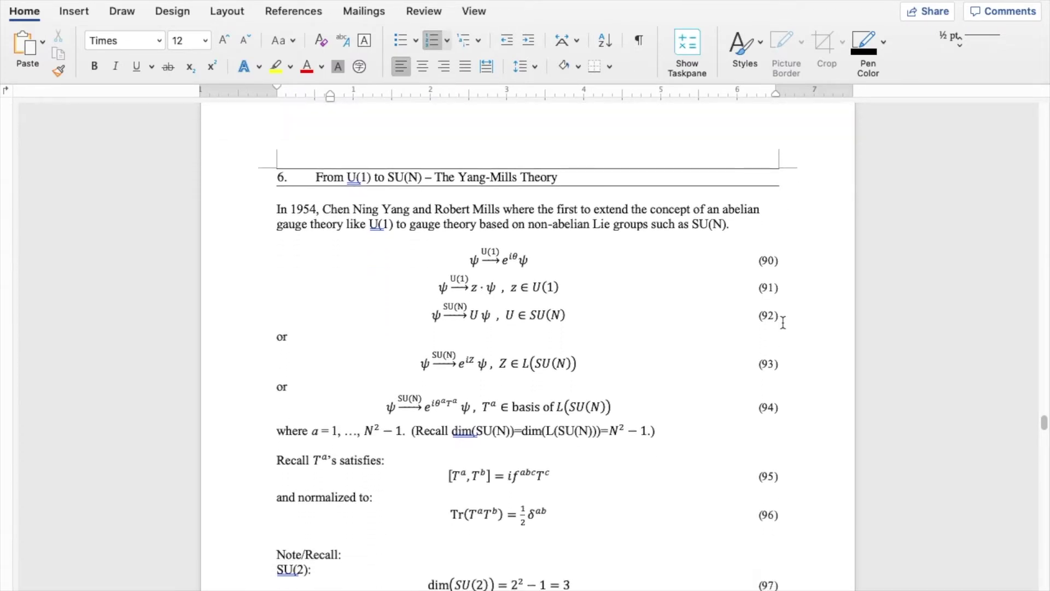
scroll(783, 323, down, 7)
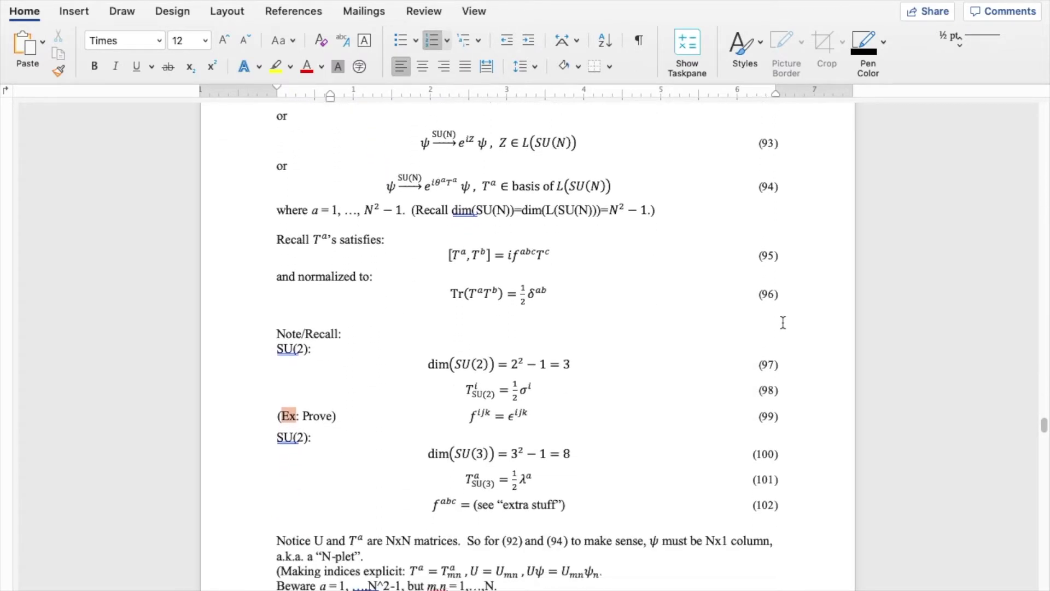
scroll(783, 323, down, 6)
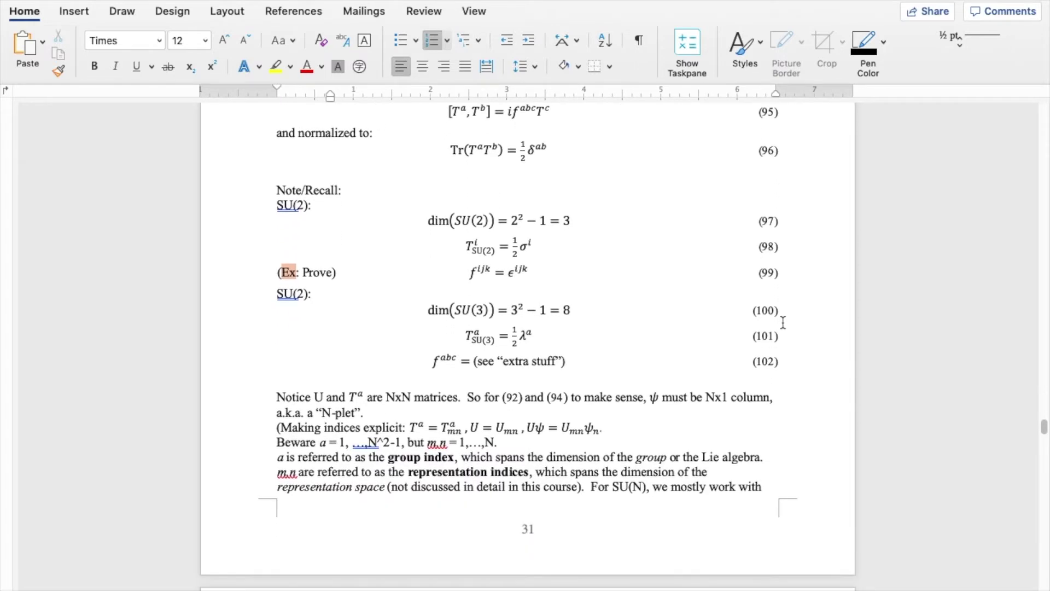
scroll(783, 323, down, 20)
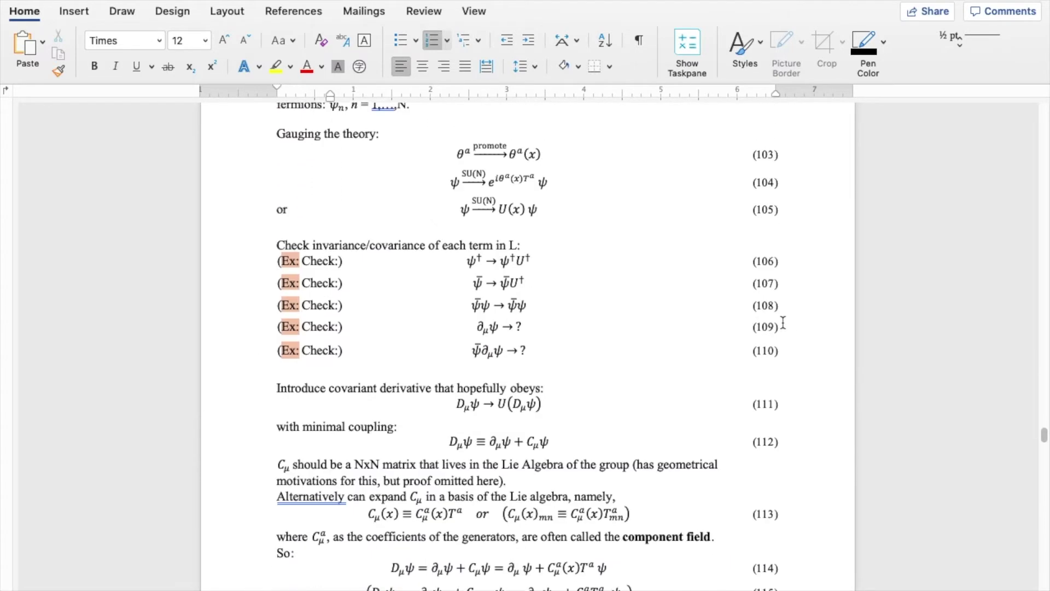
scroll(783, 323, down, 14)
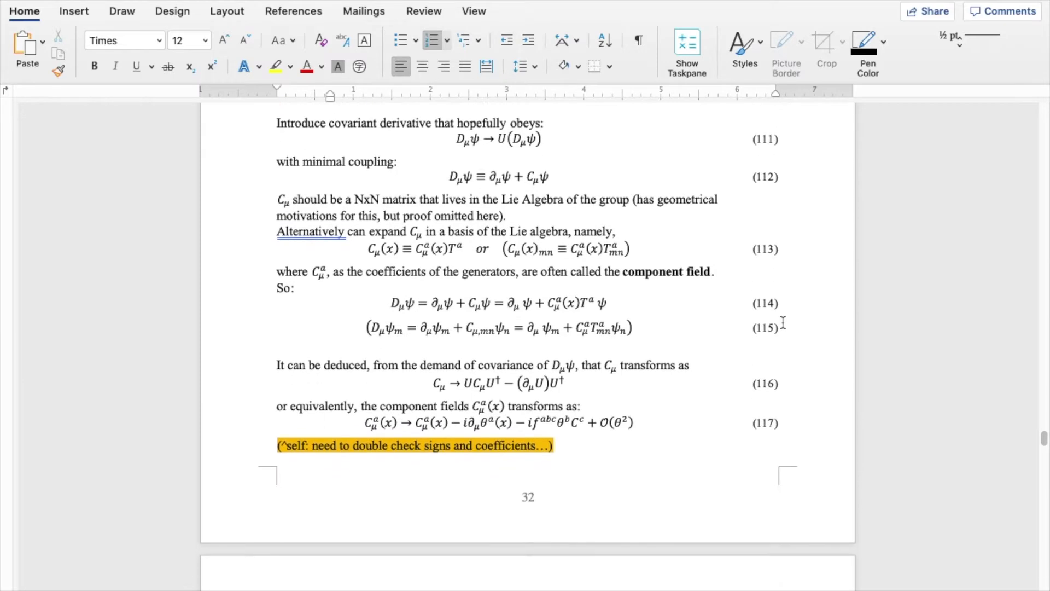
scroll(783, 323, down, 7)
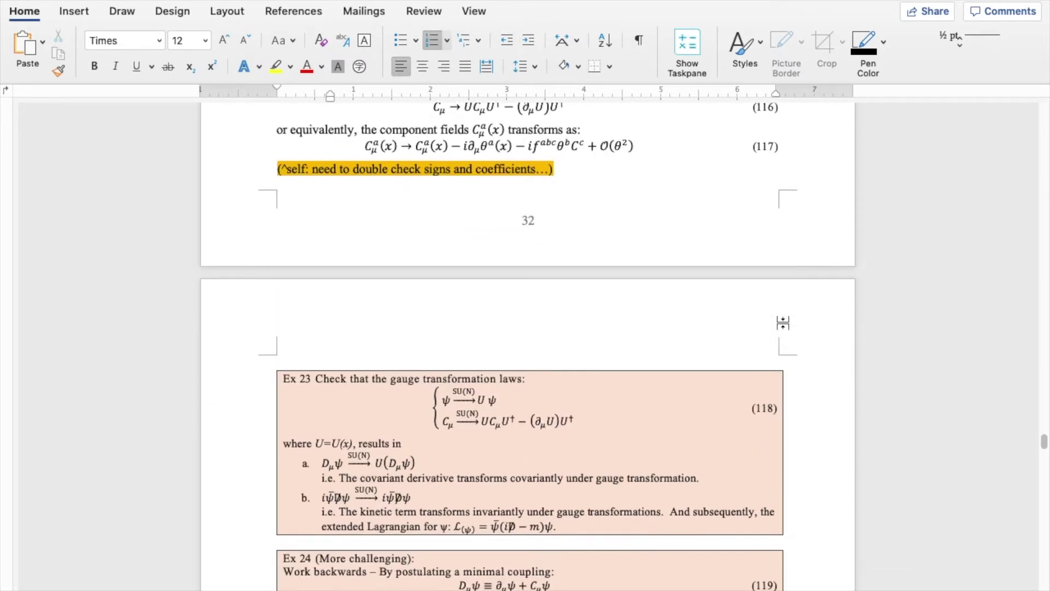
scroll(783, 323, down, 17)
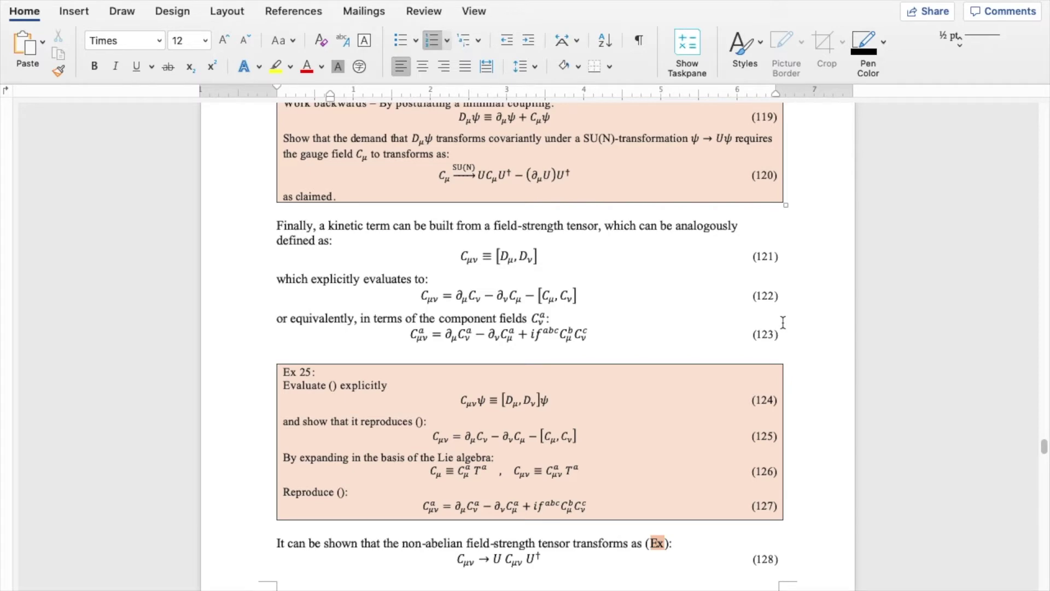
scroll(784, 322, down, 3)
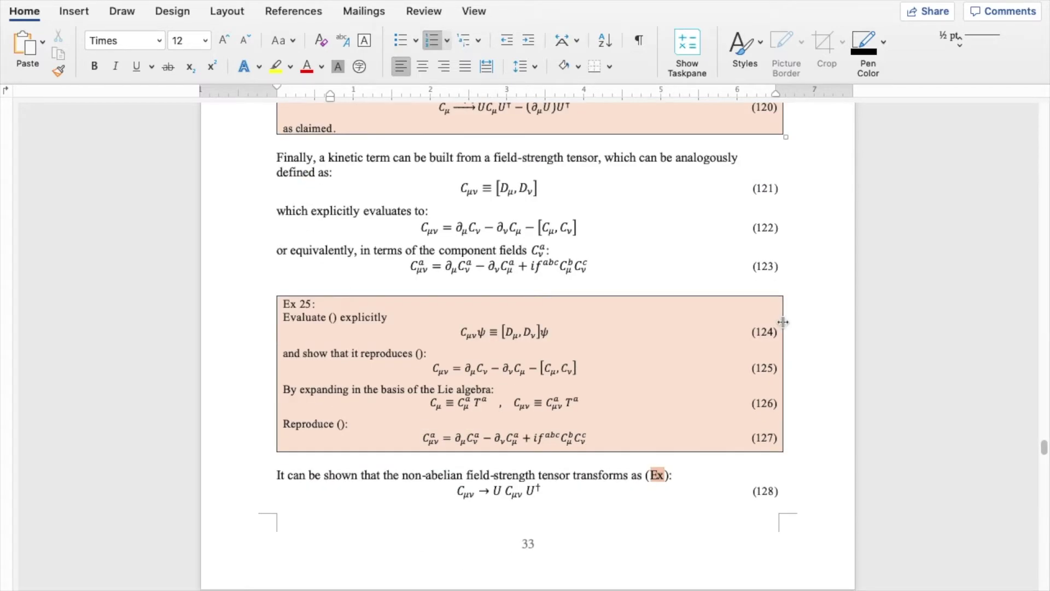
Check the end and start of the lecture notes, and return to the numbered list in the Typing Maths document
key(super+a)
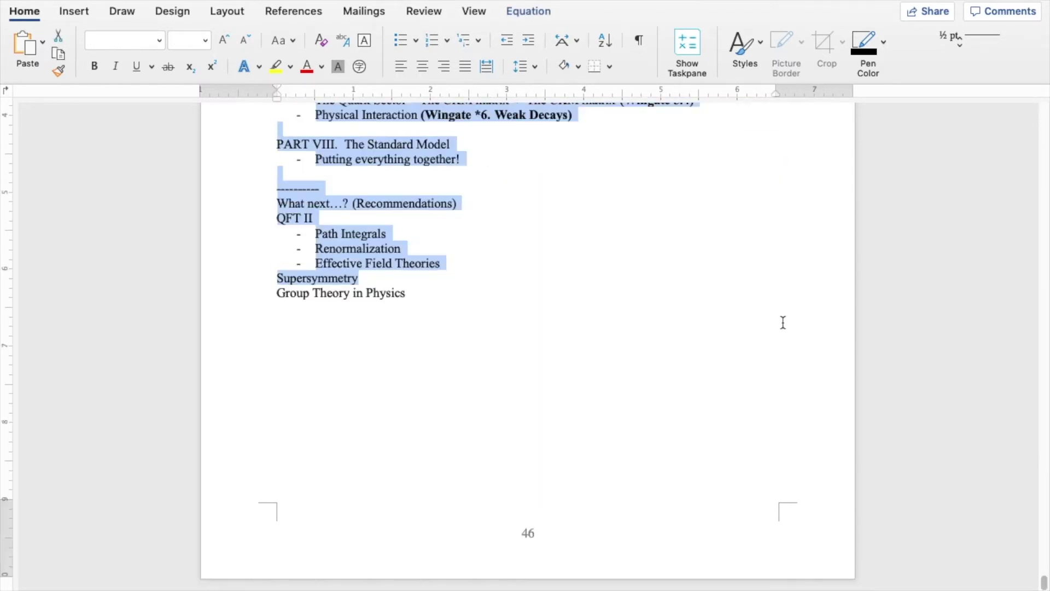
key(Up)
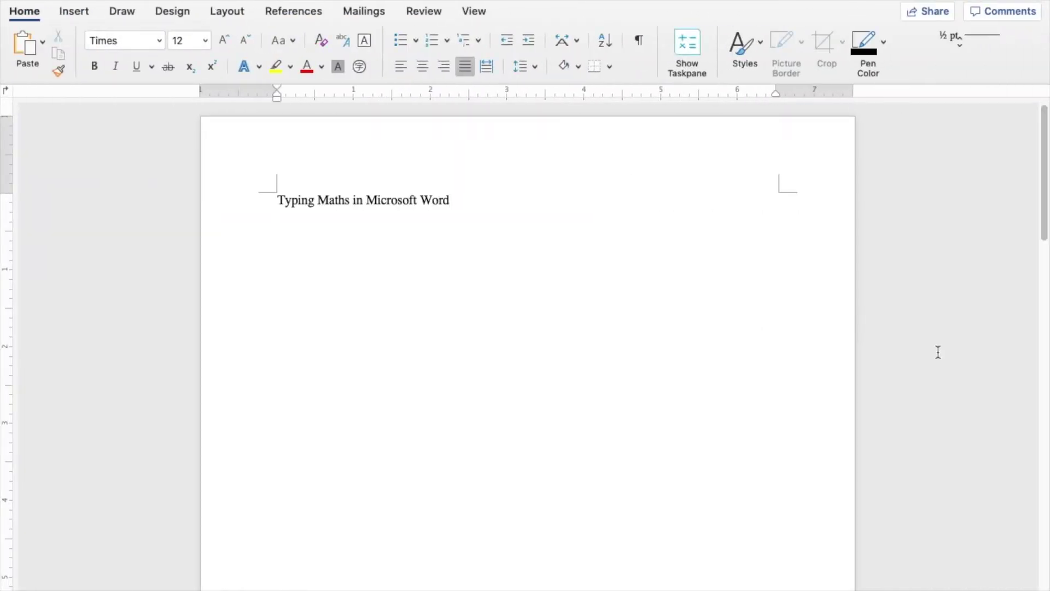
scroll(938, 352, down, 10)
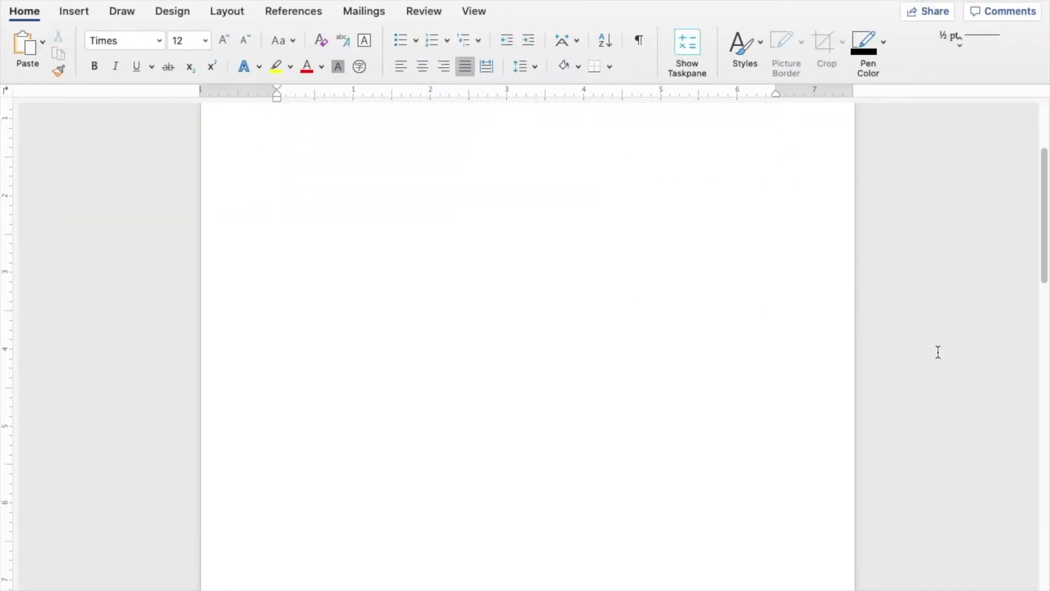
scroll(939, 352, up, 1)
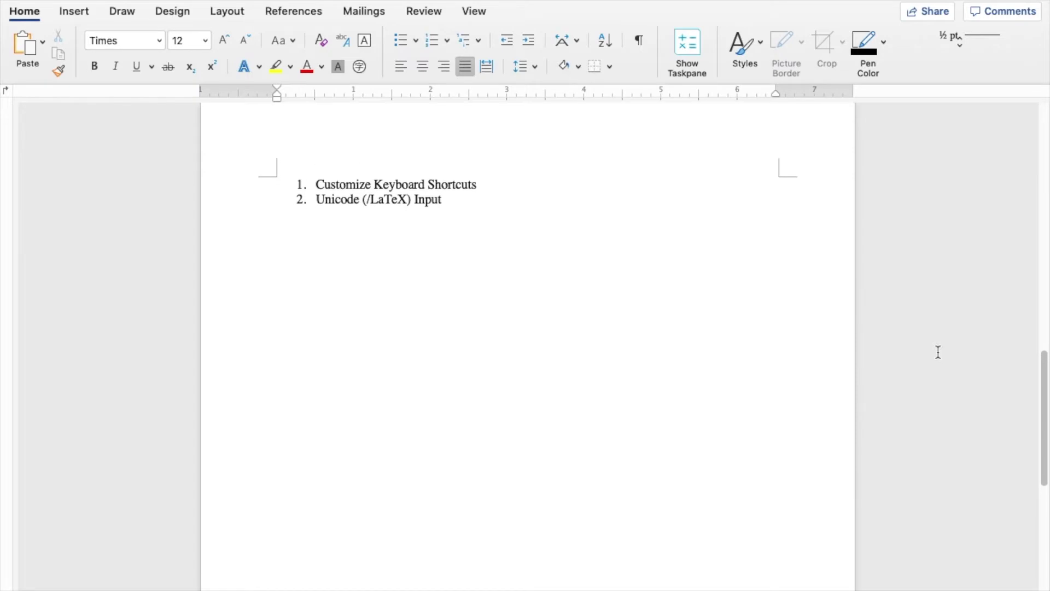
Insert a centred display equation E=mc^2 below the numbered list
click(444, 256)
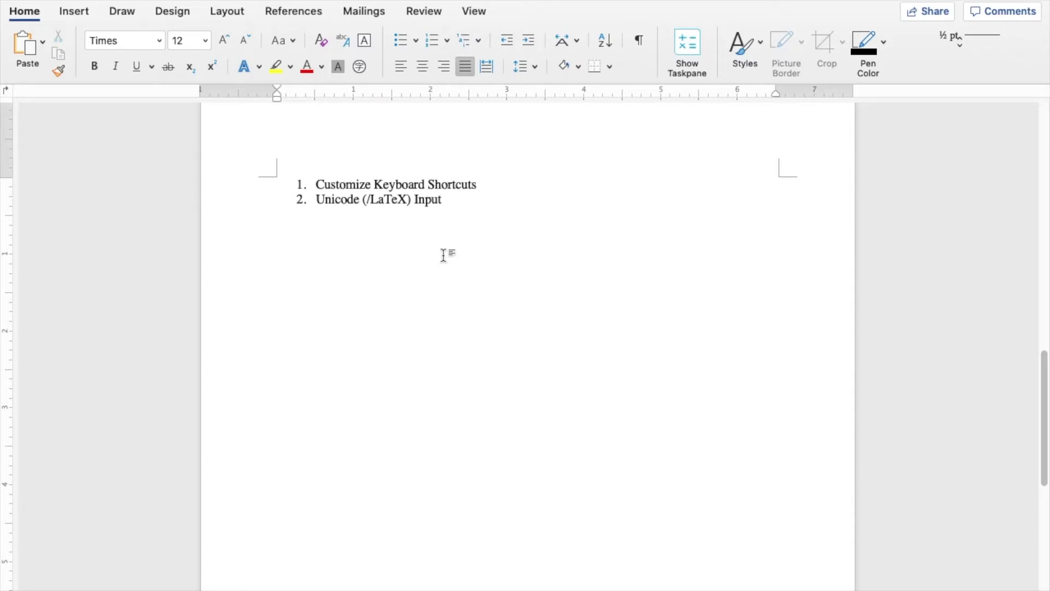
key(ctrl+equal)
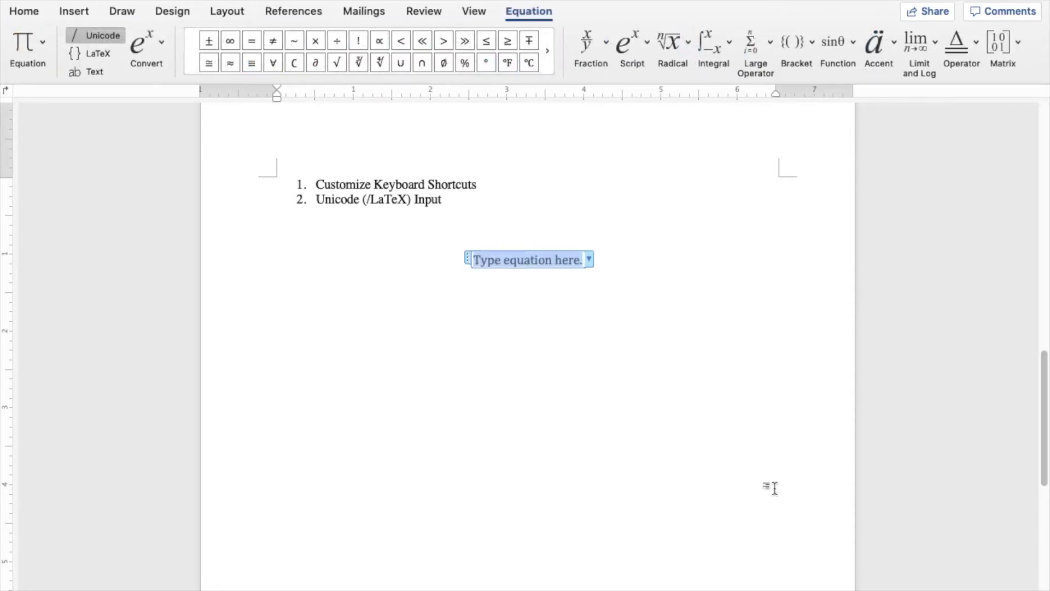
text(E=mc^2)
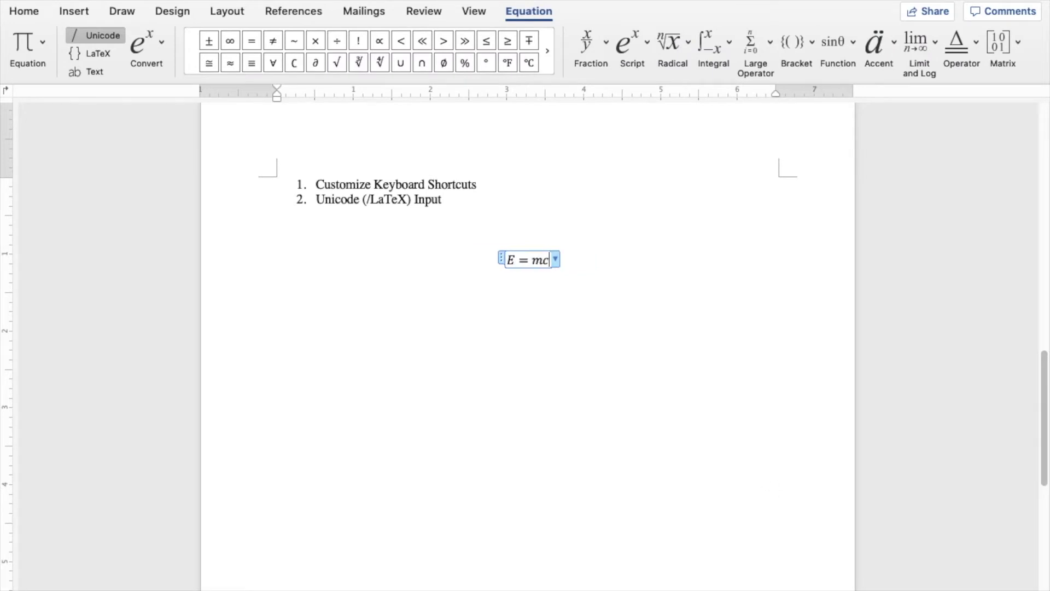
key(Return)
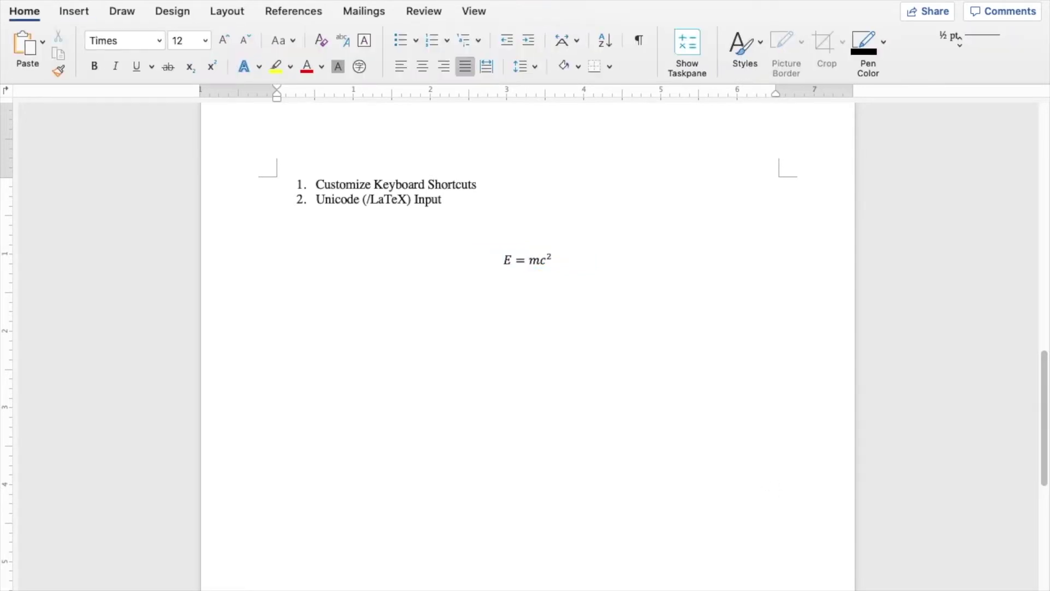
Add a line reading "In-line equation" below the display equation, followed by the in-line equation E=mc^2
text(In-line equation:)
key(ctrl+equal)
text(E=mc)
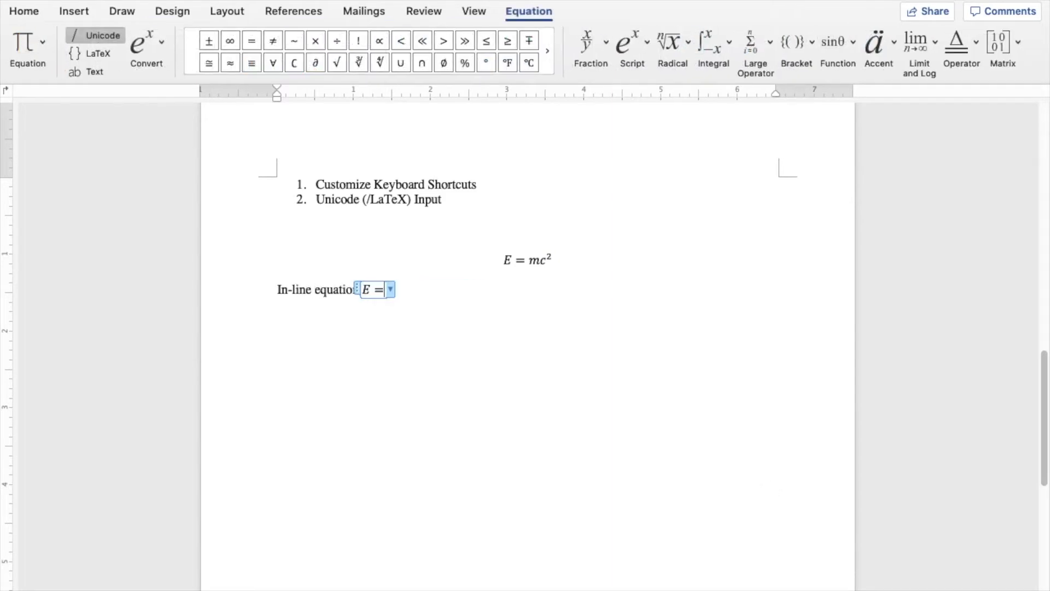
text(^2)
key(Return)
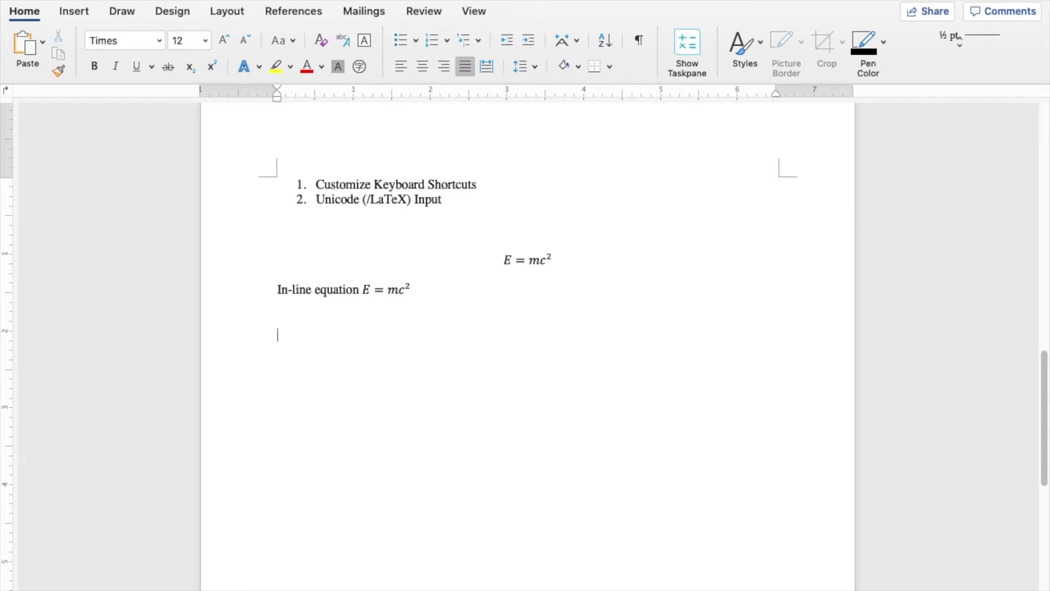
Insert two empty, automatically numbered display equations on separate lines below the in-line equation
key(ctrl+equal)
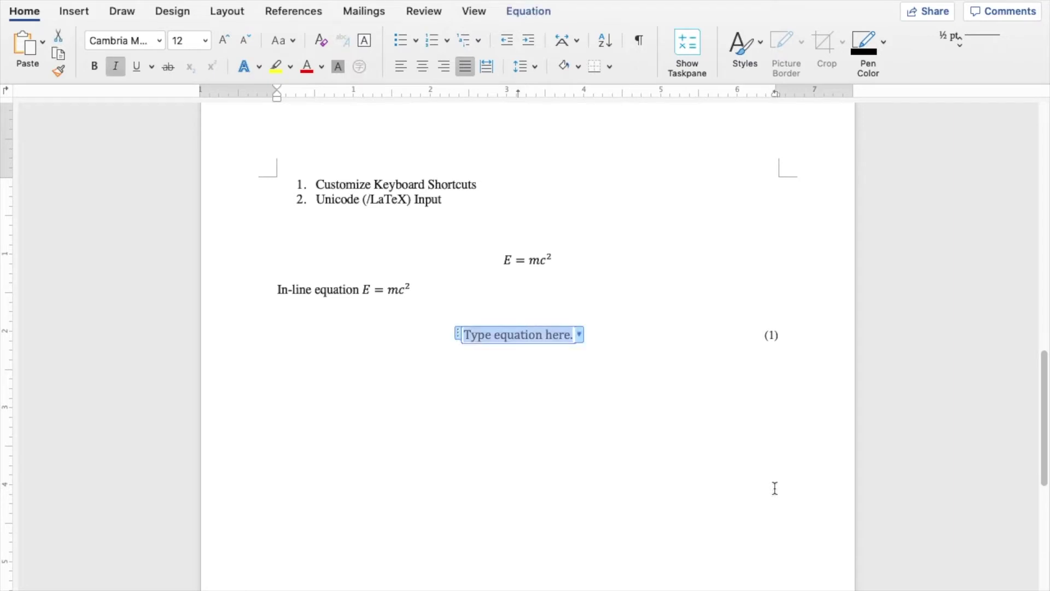
key(Down)
key(Return)
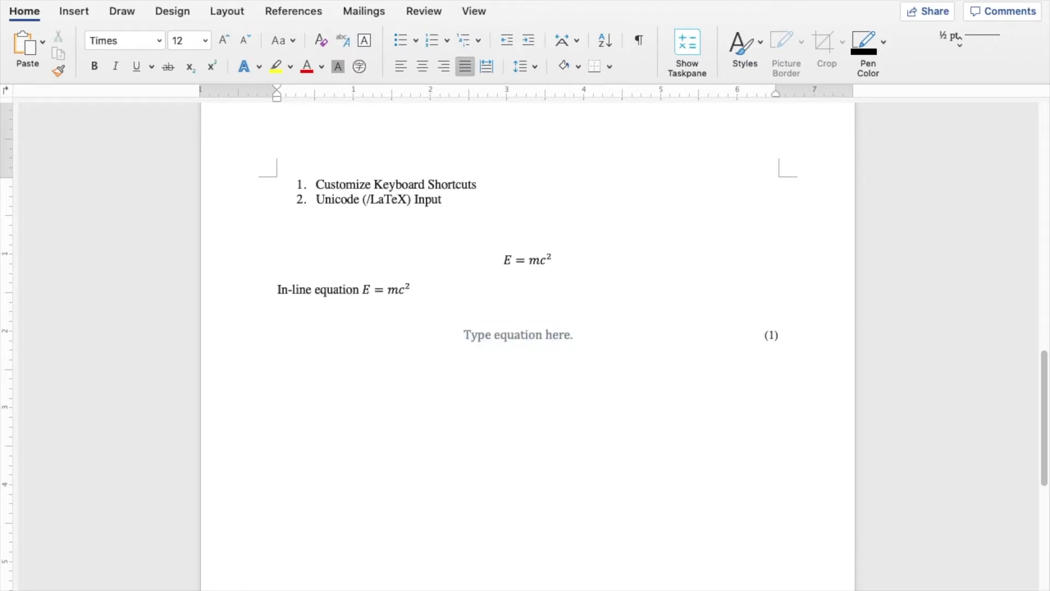
key(ctrl+equal)
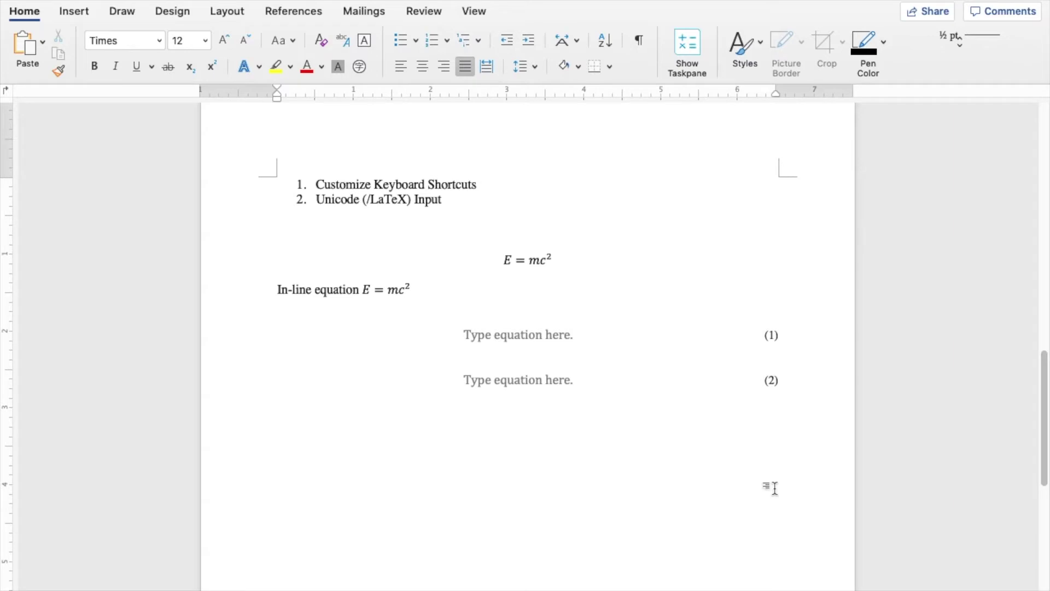
key(ctrl+equal)
key(ctrl+equal)
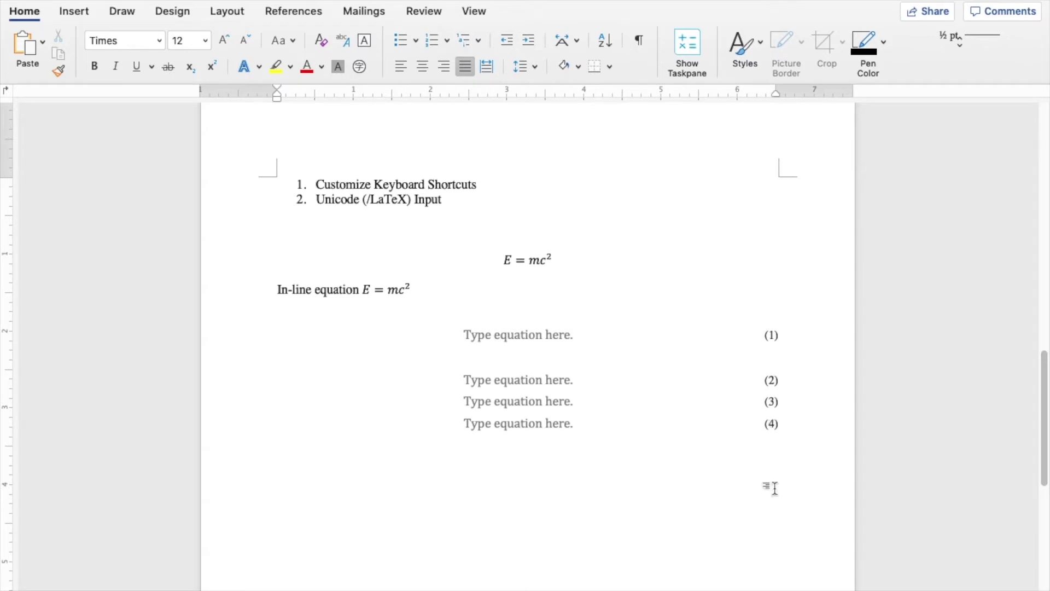
key(shift+Up)
key(shift+Up)
key(shift+Up)
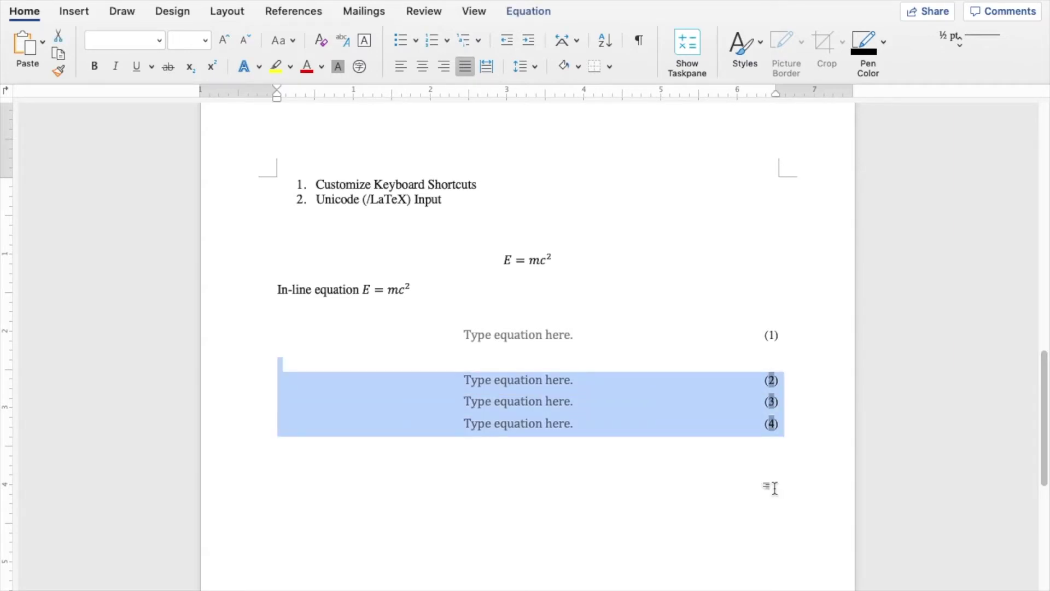
key(BackSpace)
Insert four empty, automatically numbered display equations, (2) to (5), on consecutive lines below equation (1)
key(ctrl+equal)
key(ctrl+equal)
key(ctrl+equal)
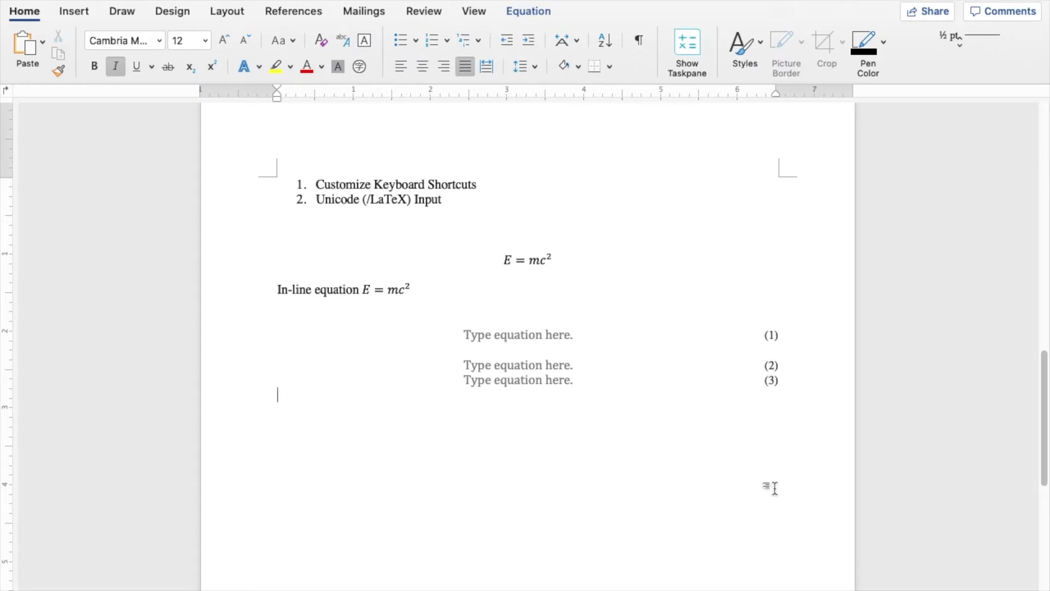
key(ctrl+equal)
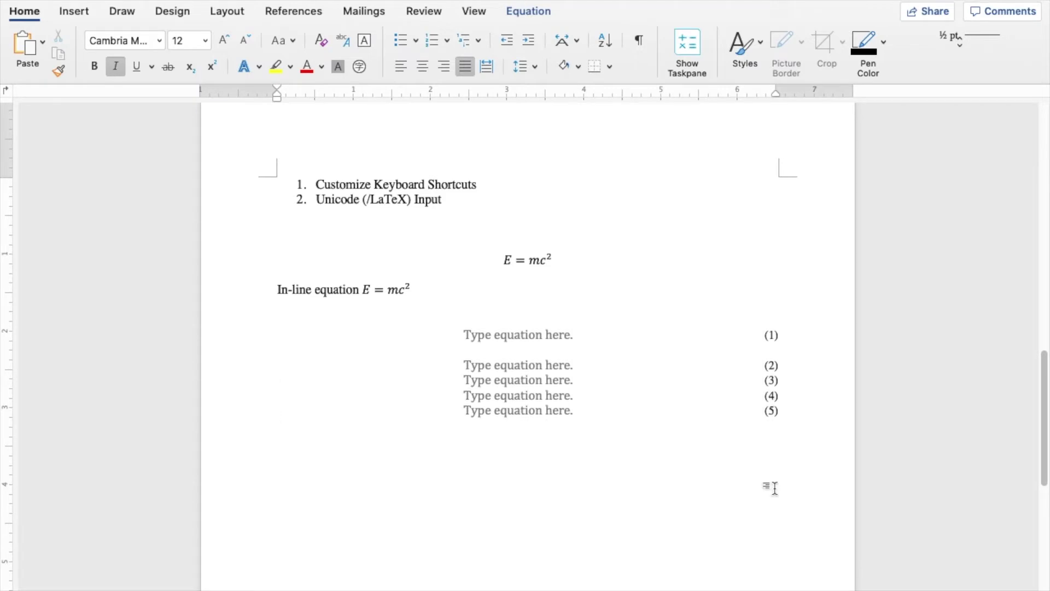
key(Up)
key(Up)
key(Up)
key(Up)
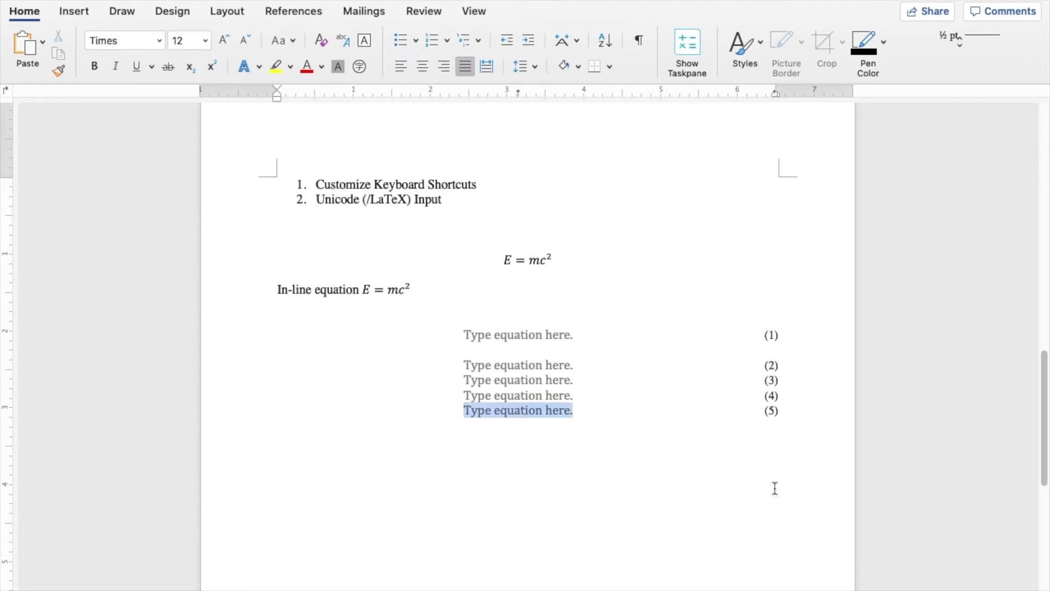
key(Down)
key(Down)
key(Down)
key(Down)
key(Down)
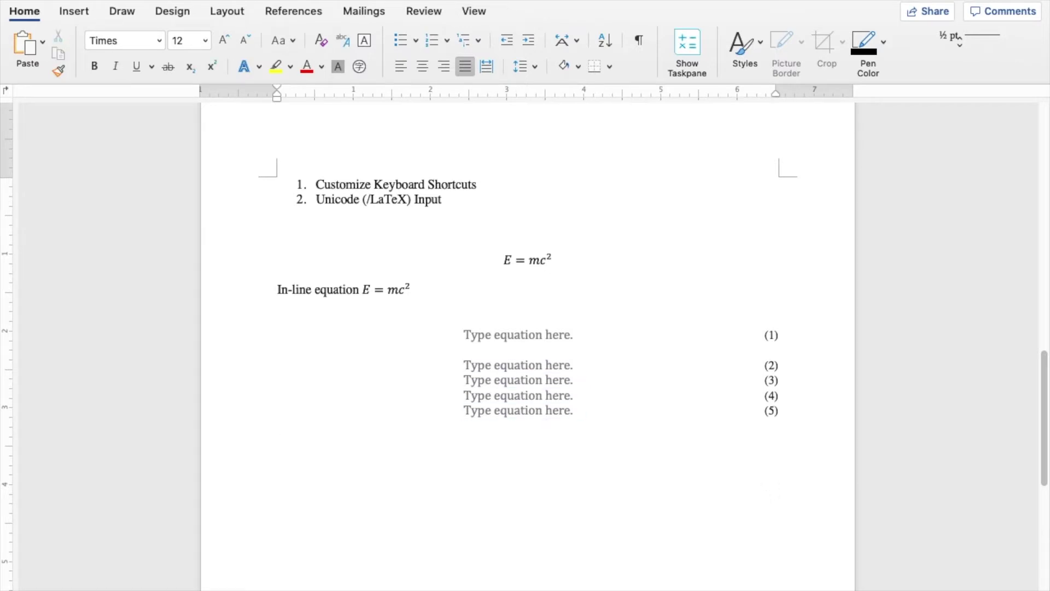
Examine the boxed and numbered equations in Part III of the lecture notes, and return to the Typing Maths document
key(ctrl+Left)
scroll(511, 490, down, 5)
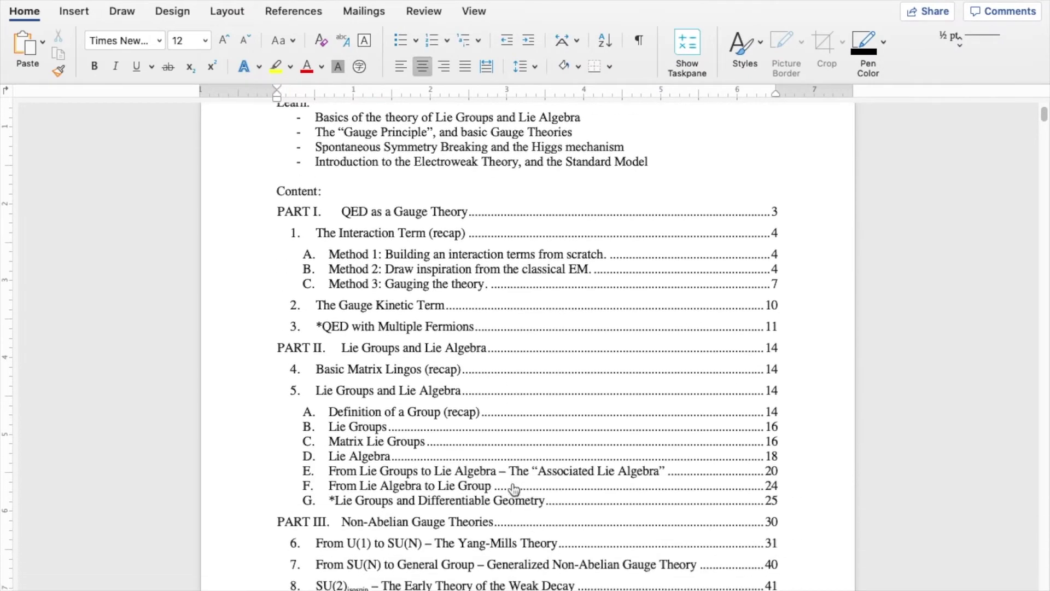
click(462, 464)
scroll(459, 460, down, 15)
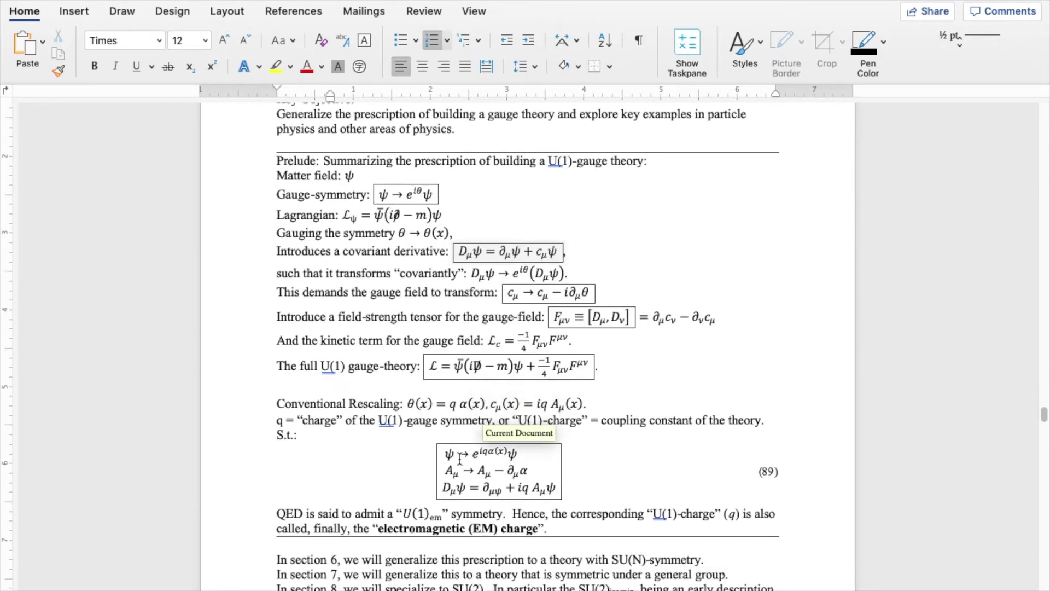
scroll(460, 458, down, 2)
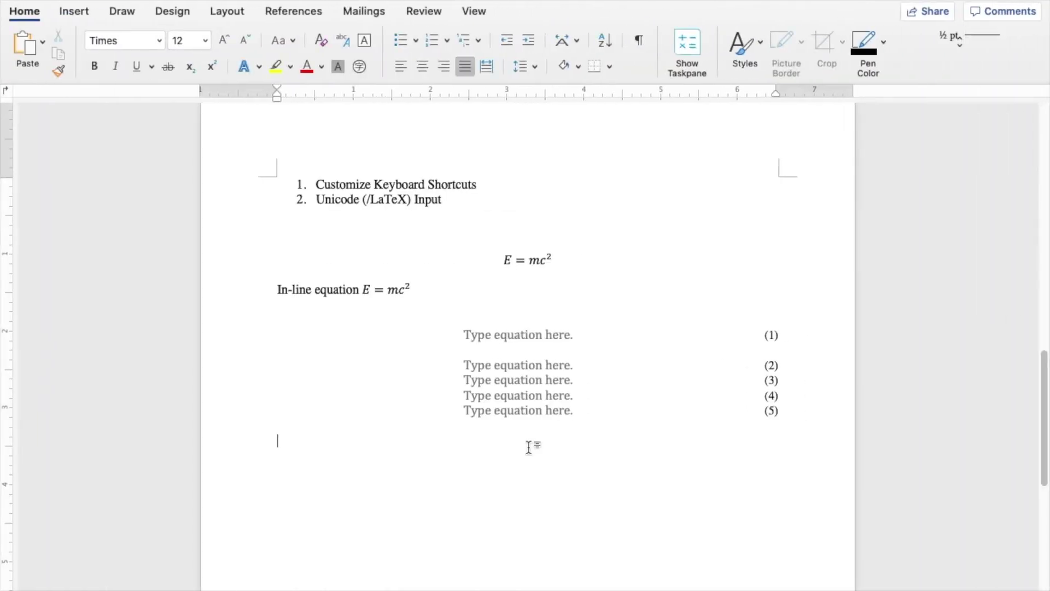
Insert another block of four empty, centred numbered equations, (6) to (9), separated from equation (5) by a blank line
key(ctrl+shift+=)
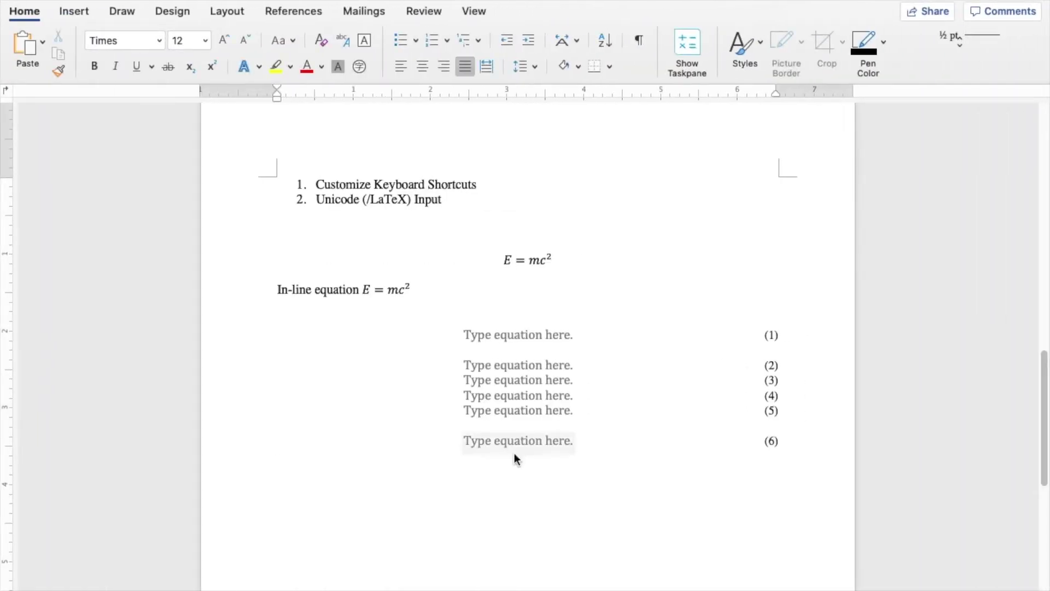
key(ctrl+shift+=)
key(ctrl+equal)
key(ctrl+equal)
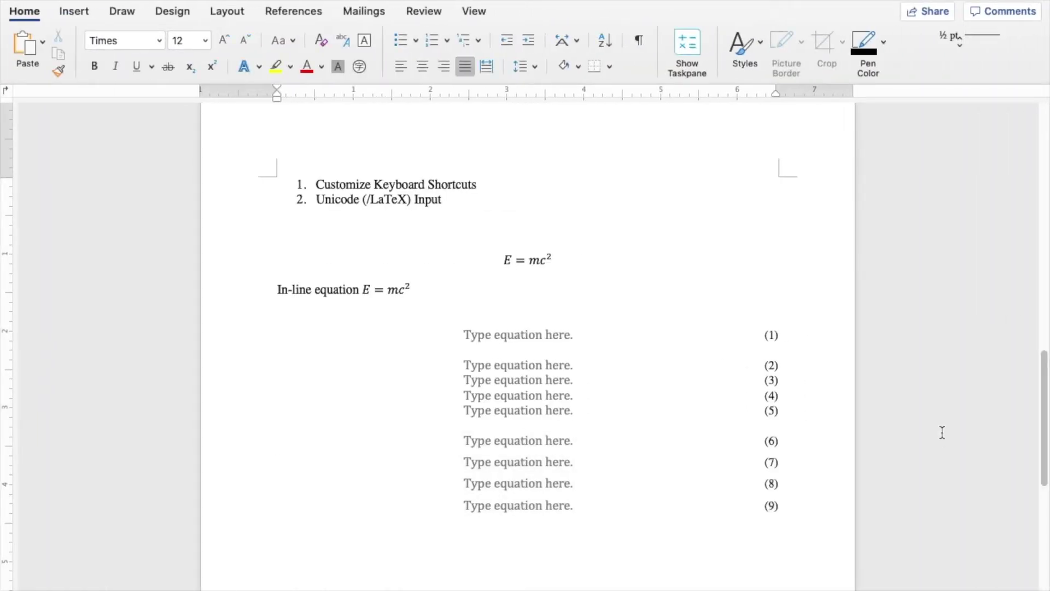
Leave a blank line below equation (9) and insert an empty, left-aligned numbered equation
scroll(943, 433, down, 3)
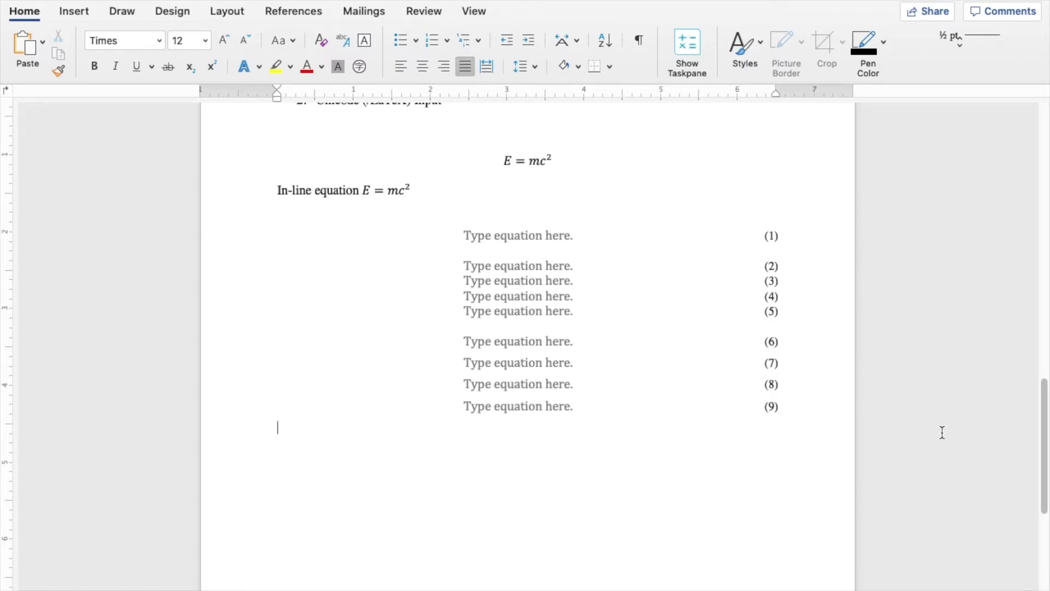
key(Return)
key(ctrl+shift+=)
Fill numbered equation (6) with a=b
key(Up)
key(Up)
key(Up)
key(Up)
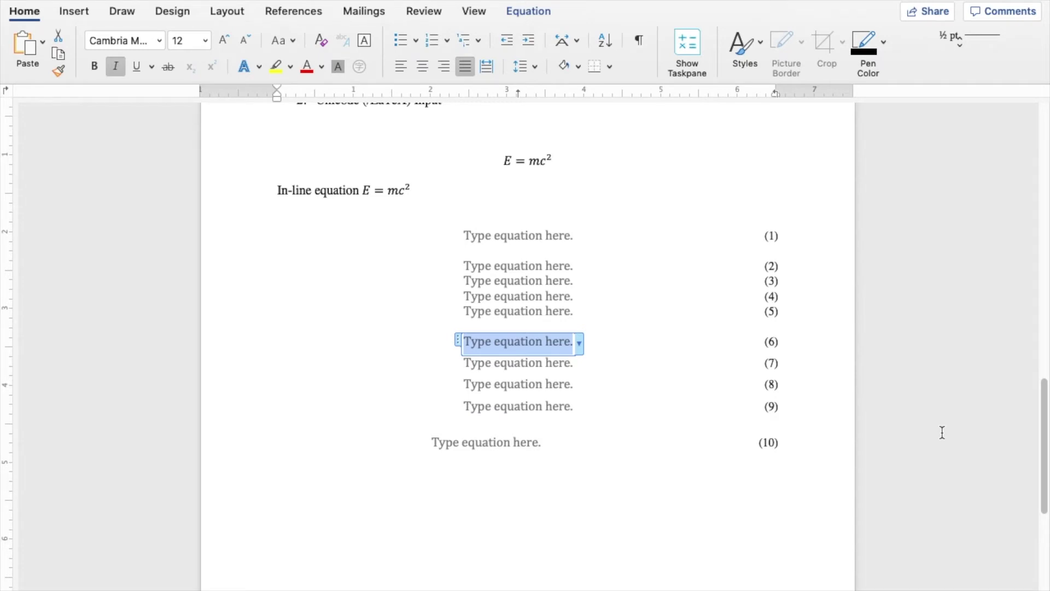
text(a=b)
Fill numbered equation (7) with a+b+c+d+e=1
key(Down)
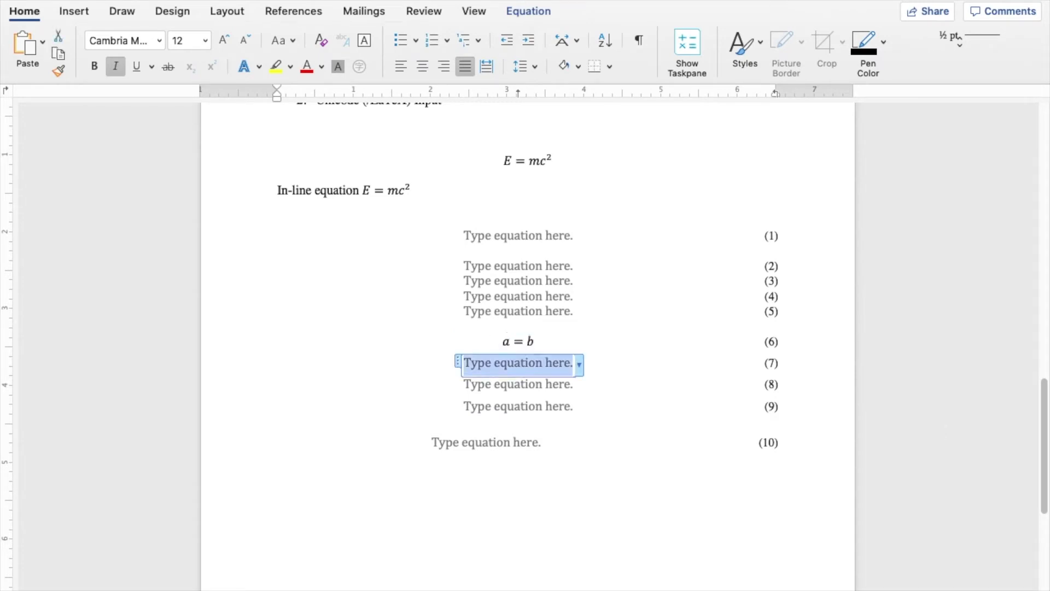
text(a +)
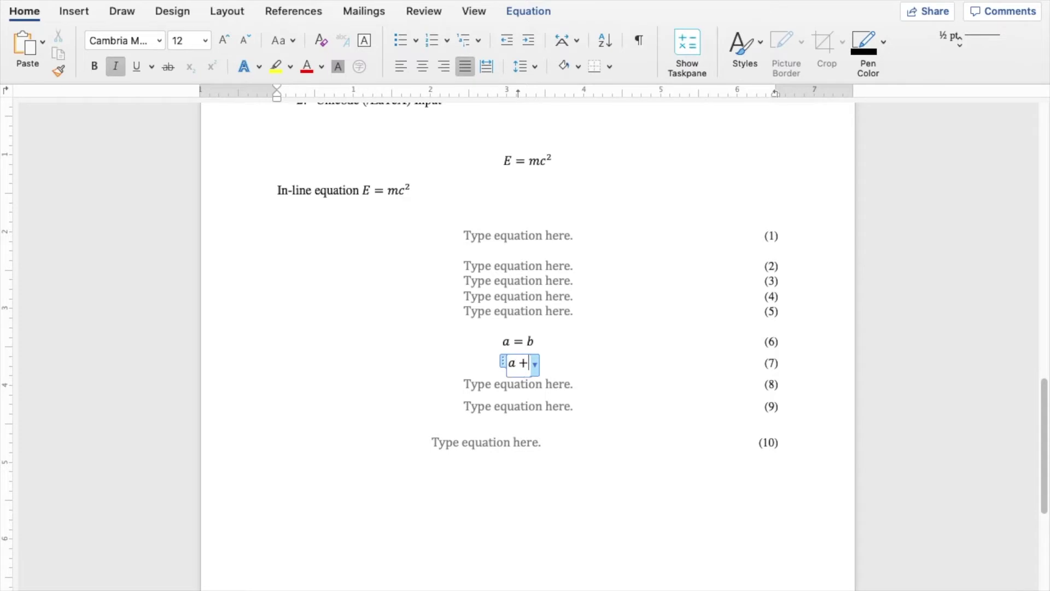
text( b + c +)
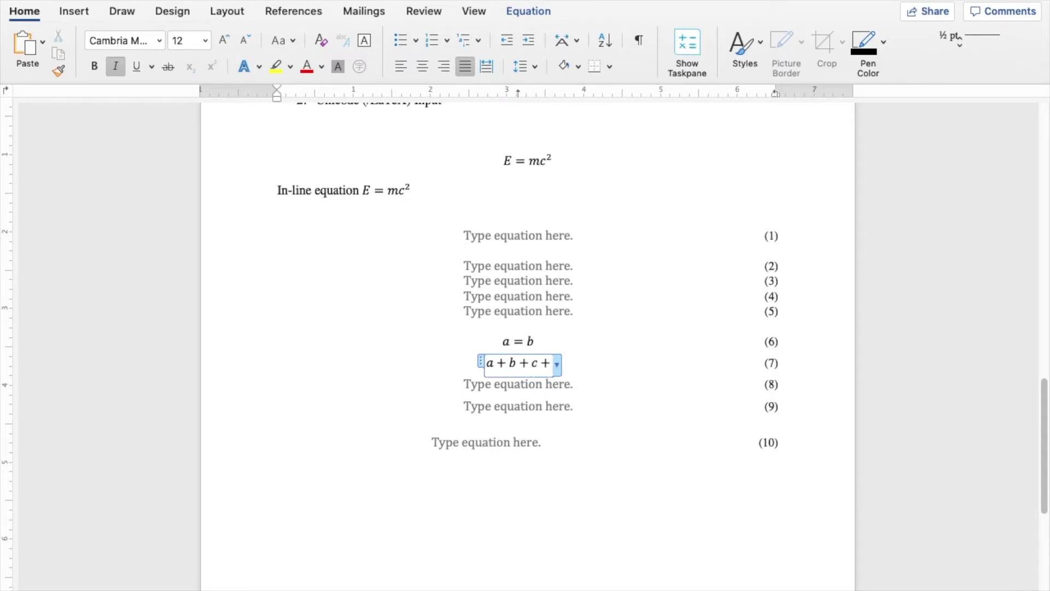
text(d+ce=1)
key(BackSpace)
key(BackSpace)
key(BackSpace)
key(BackSpace)
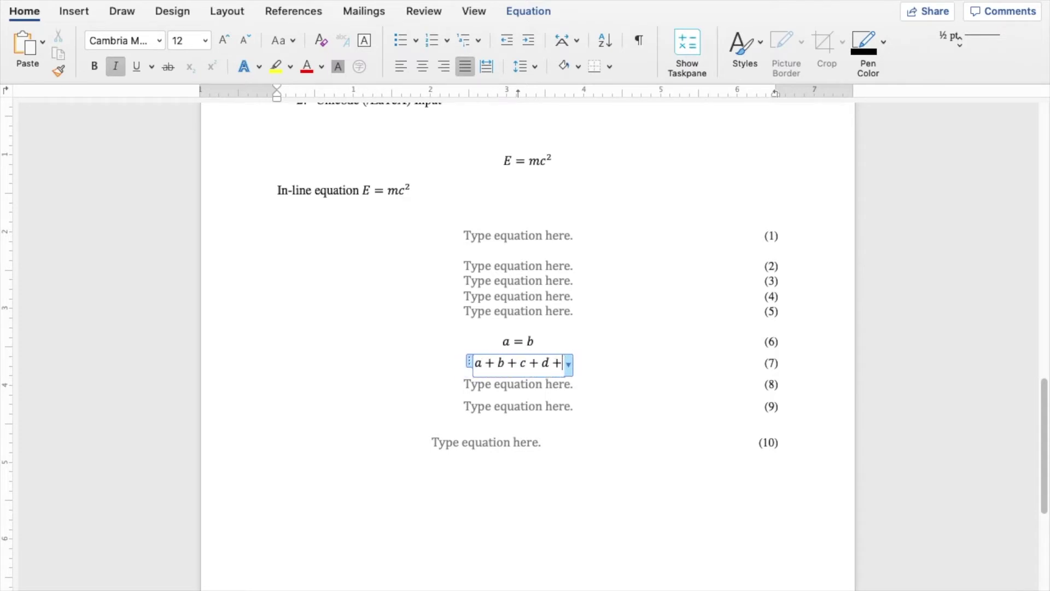
text(e=1)
Add three more empty, left-aligned numbered equations, (11) to (13), directly below equation (10)
key(Down)
key(Down)
key(Down)
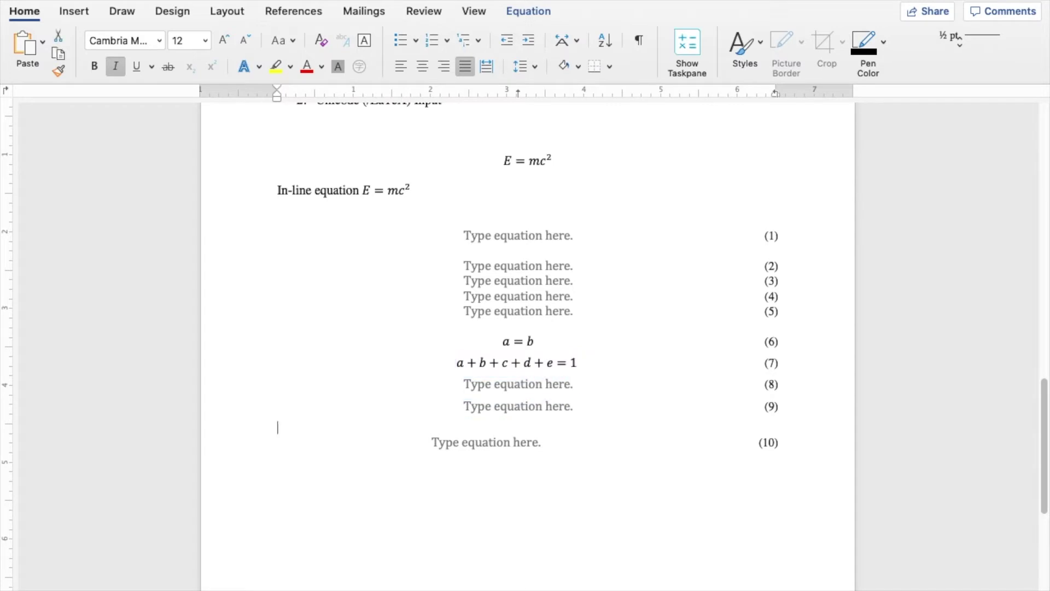
key(Down)
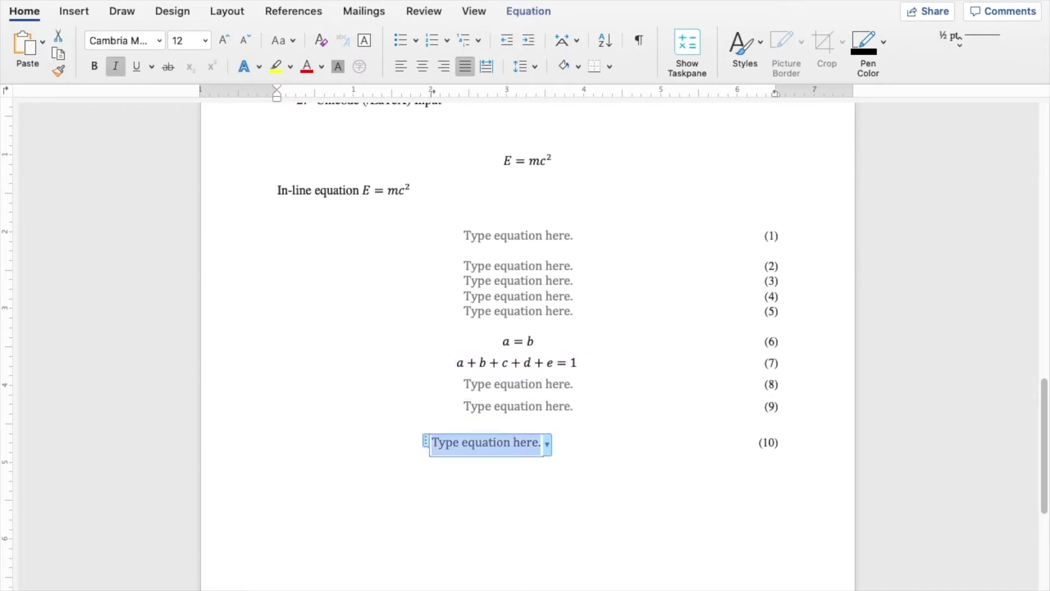
text(=)
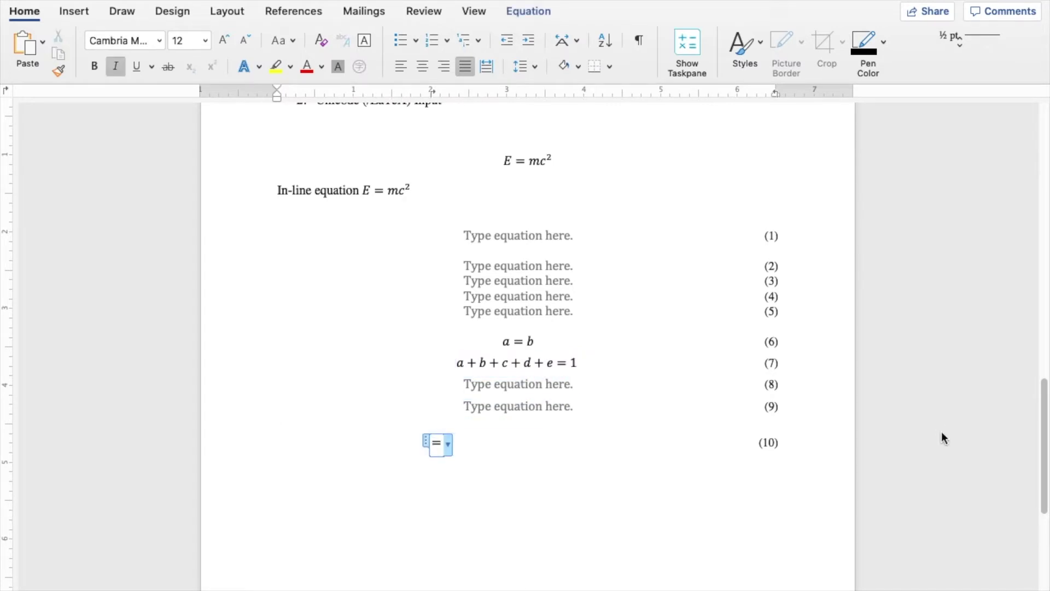
key(BackSpace)
key(Down)
key(super+v)
key(super+v)
key(super+v)
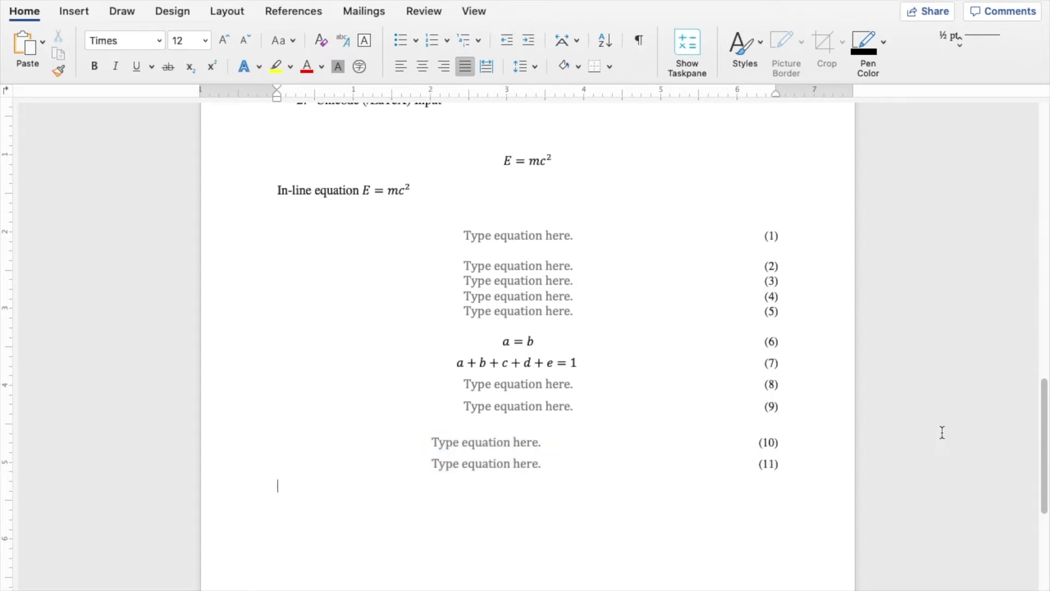
Fill left-aligned equations (10) to (13) with 1+3, =2+2, =3+1 and =4
key(Up)
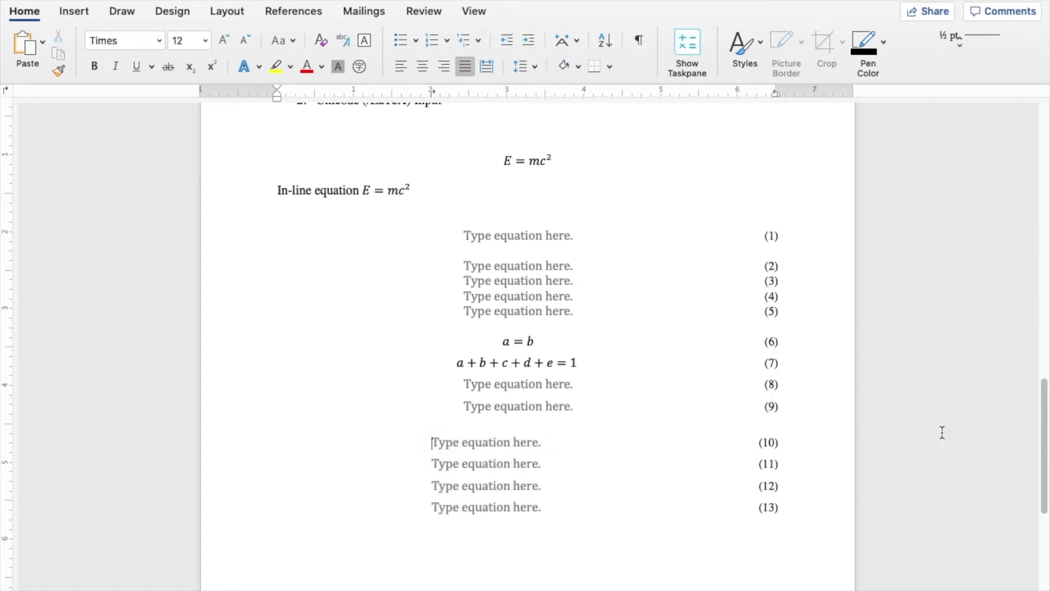
key(Right)
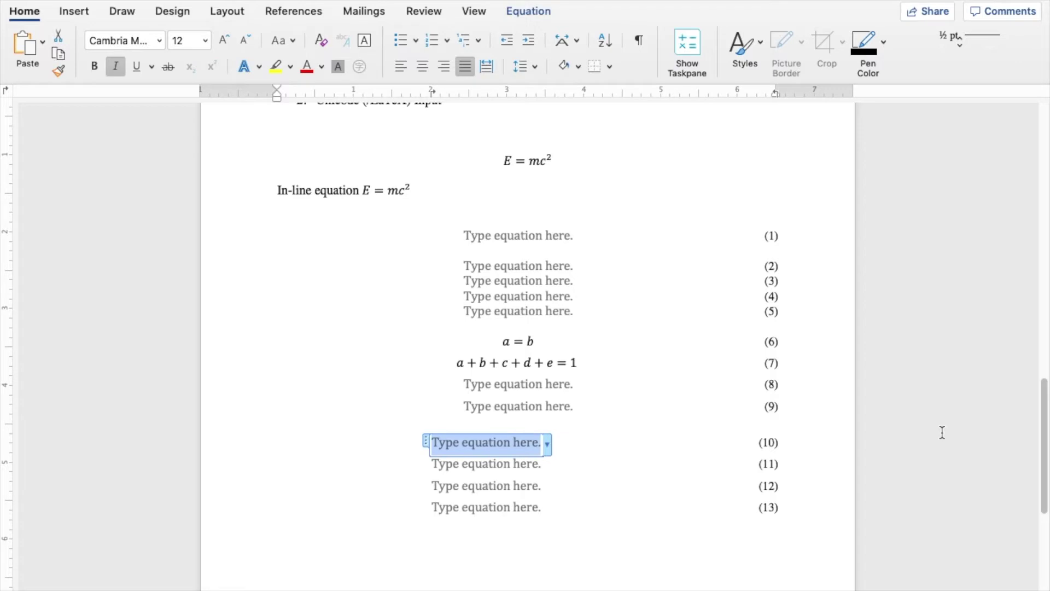
text(1+3)
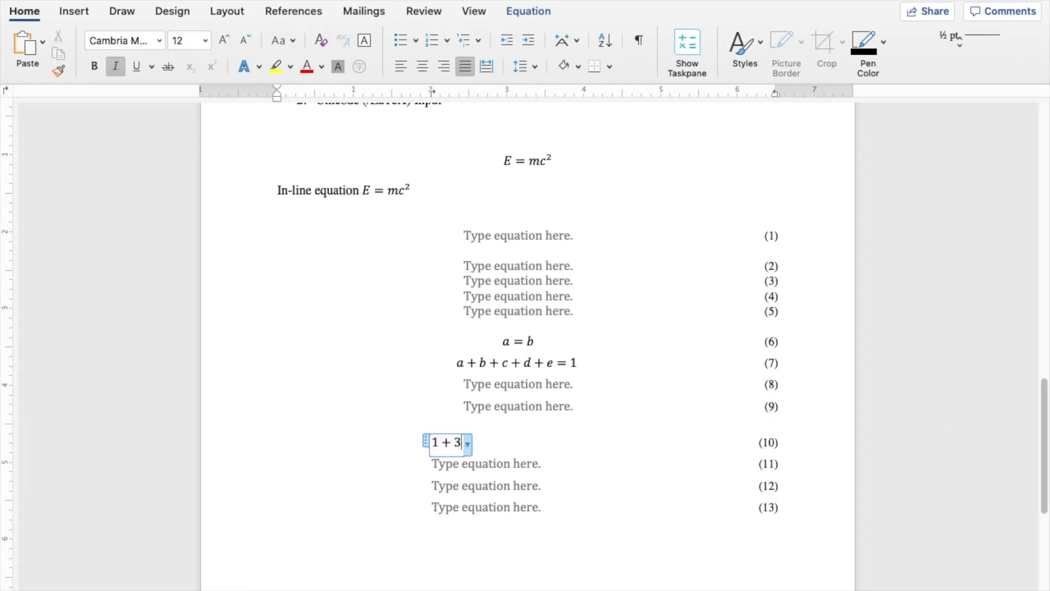
key(Down)
text(=2+)
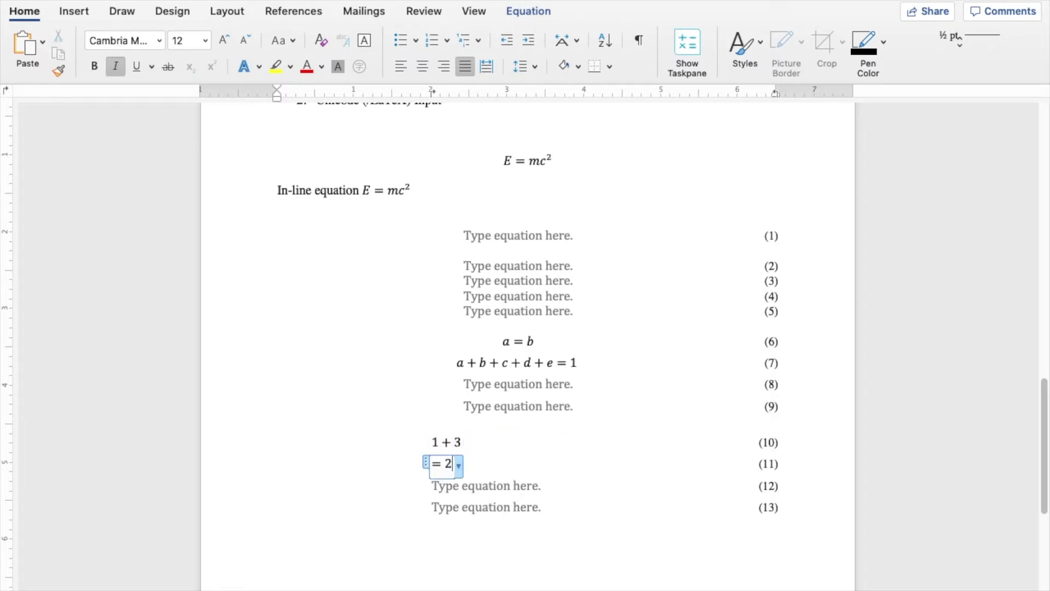
text(2)
key(Down)
text(= )
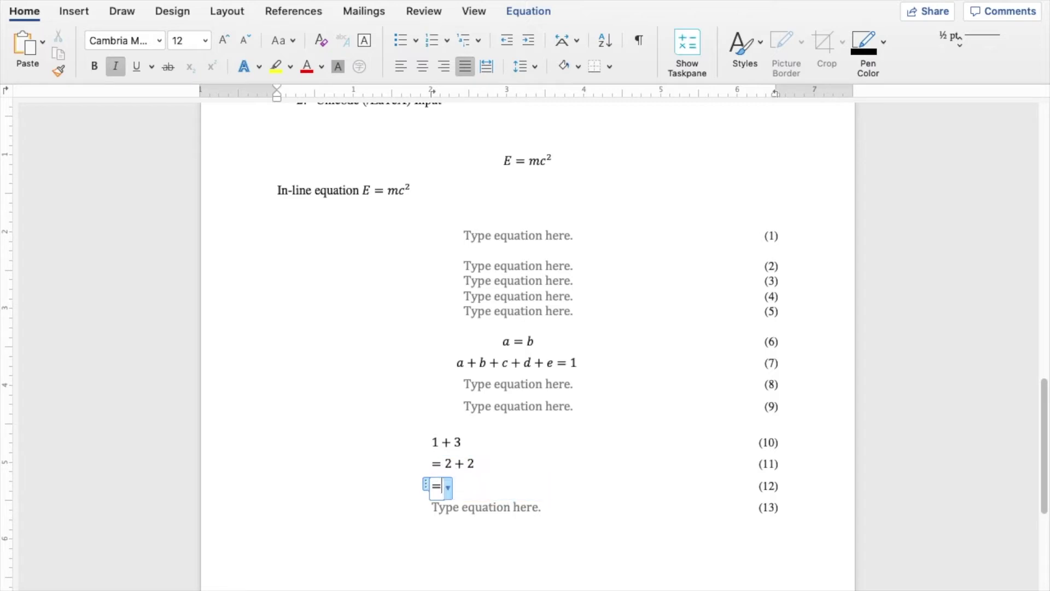
text(3 + 1)
key(Down)
text(=4)
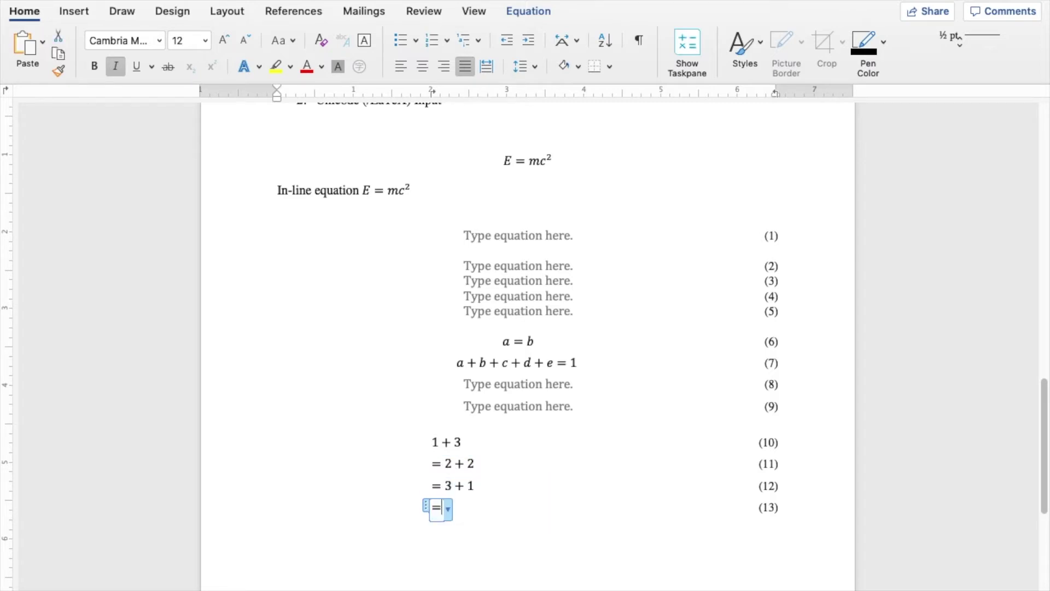
Add a line reading "Solve:" directly above the left-aligned equation 1+3
key(Down)
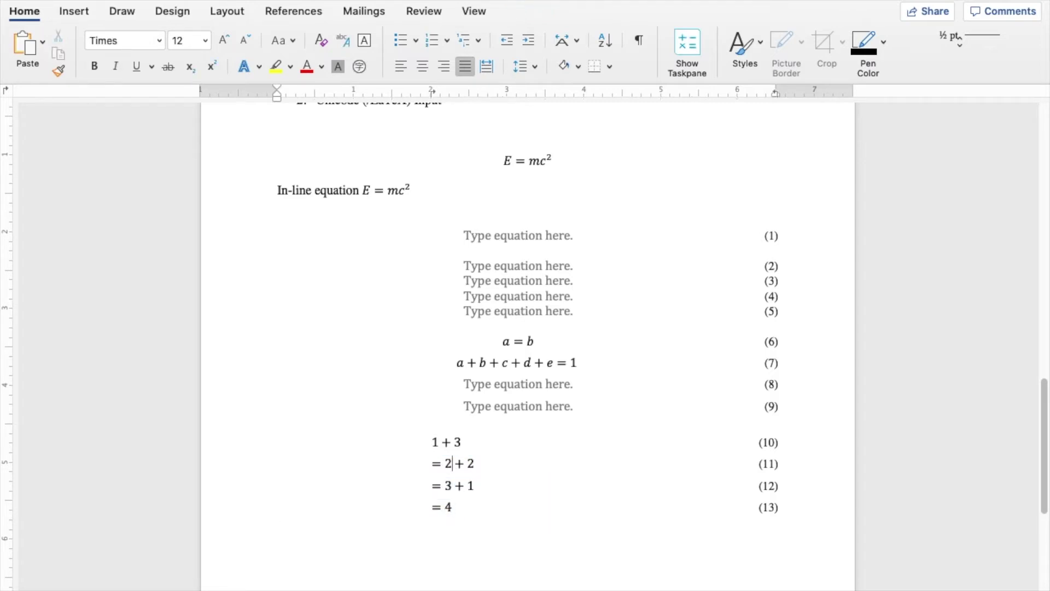
key(Up)
key(Up)
key(Return)
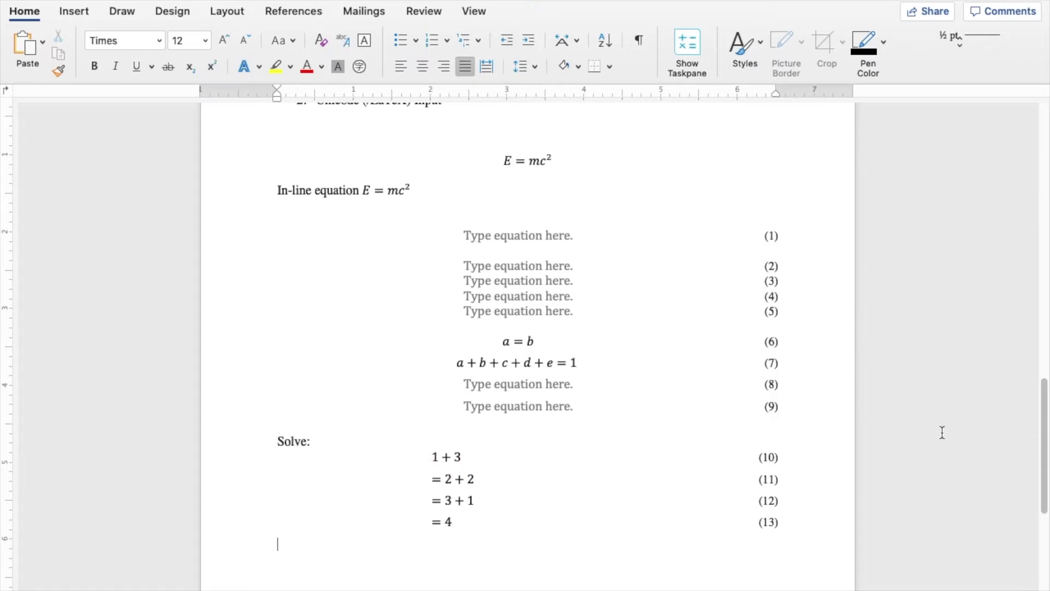
Indent equation (10), 1+3, so it lines up with the terms after the equals signs in the rows below
click(484, 458)
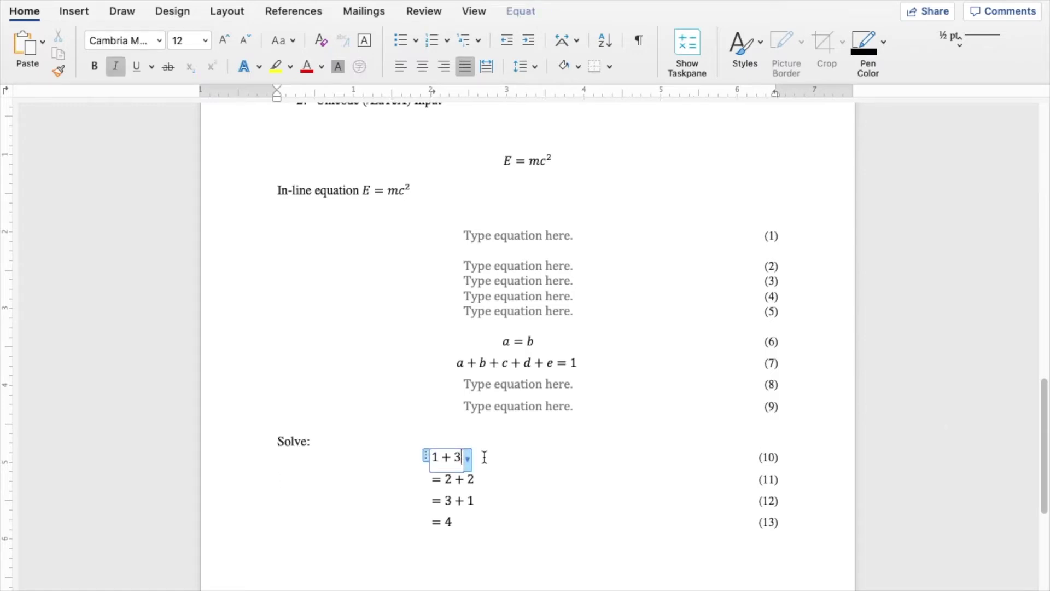
key(Left)
key(Left)
key(Left)
key(Left)
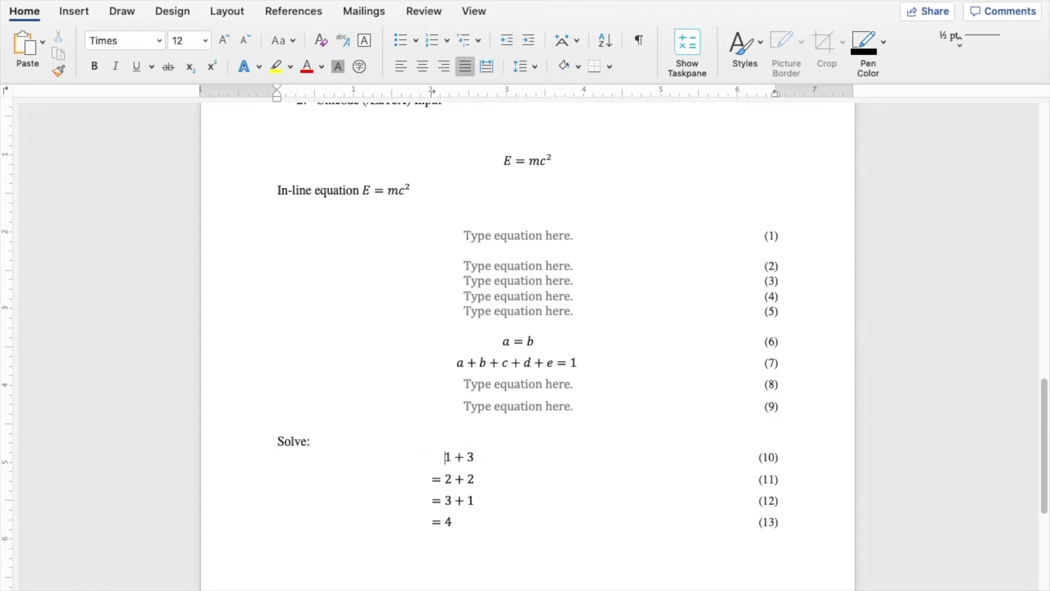
Below the solved equations, insert four numbered equations, (14) to (17), each with empty placeholders on both sides of an equals sign
scroll(398, 549, down, 4)
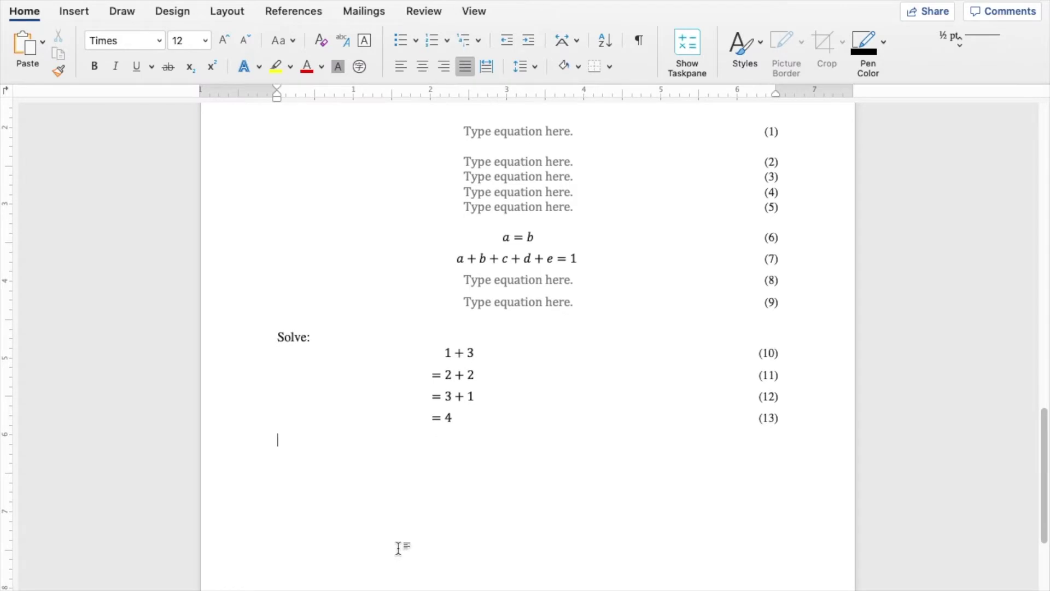
scroll(398, 549, down, 1)
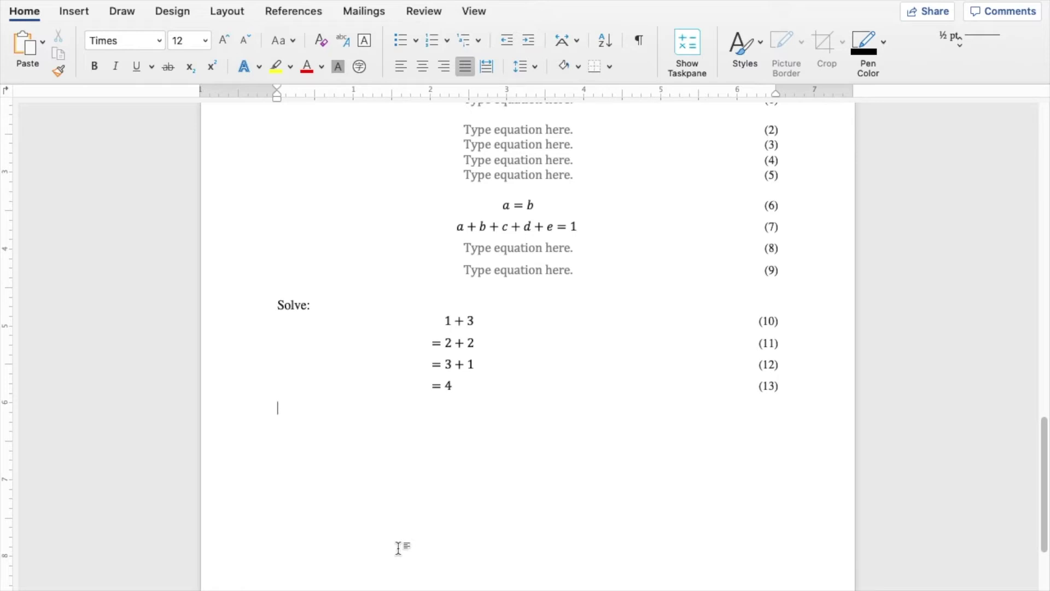
key(Return)
scroll(528, 346, down, 2)
scroll(527, 346, up, 8)
scroll(527, 346, down, 4)
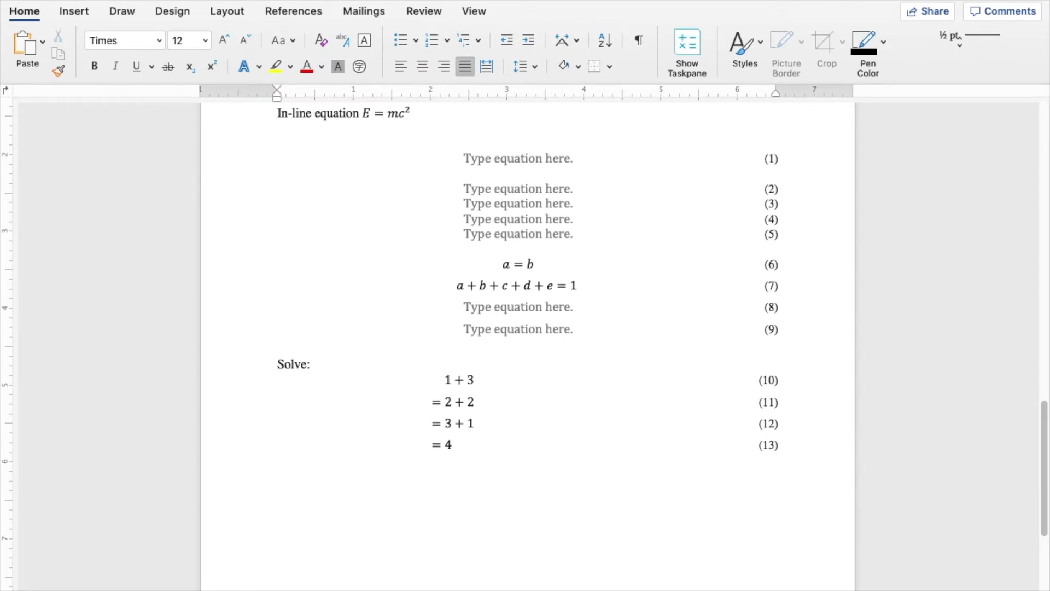
key(ctrl+=)
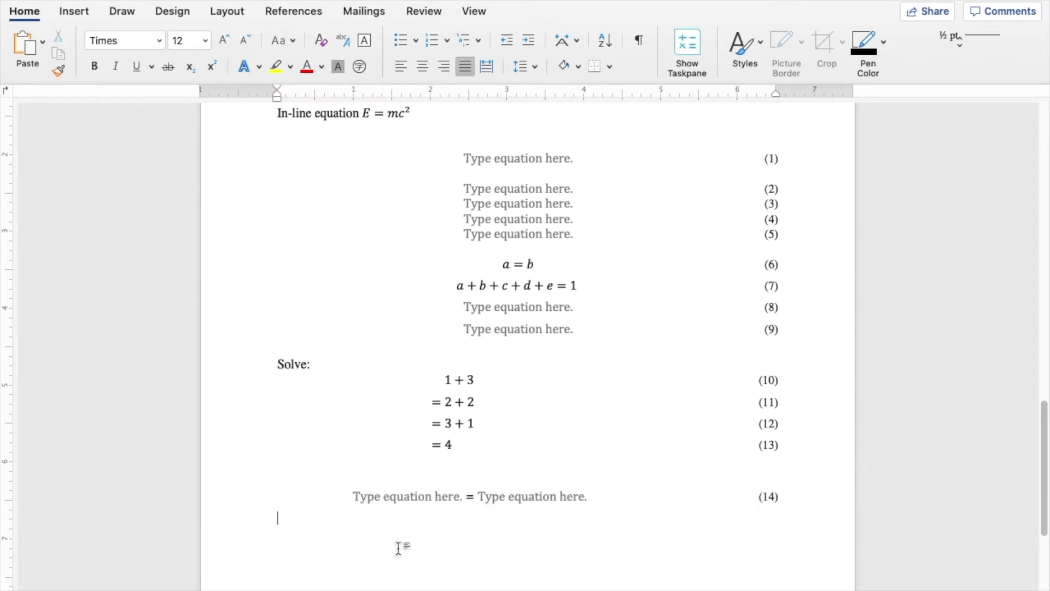
key(ctrl+=)
key(ctrl+=)
key(ctrl+=)
scroll(676, 491, down, 3)
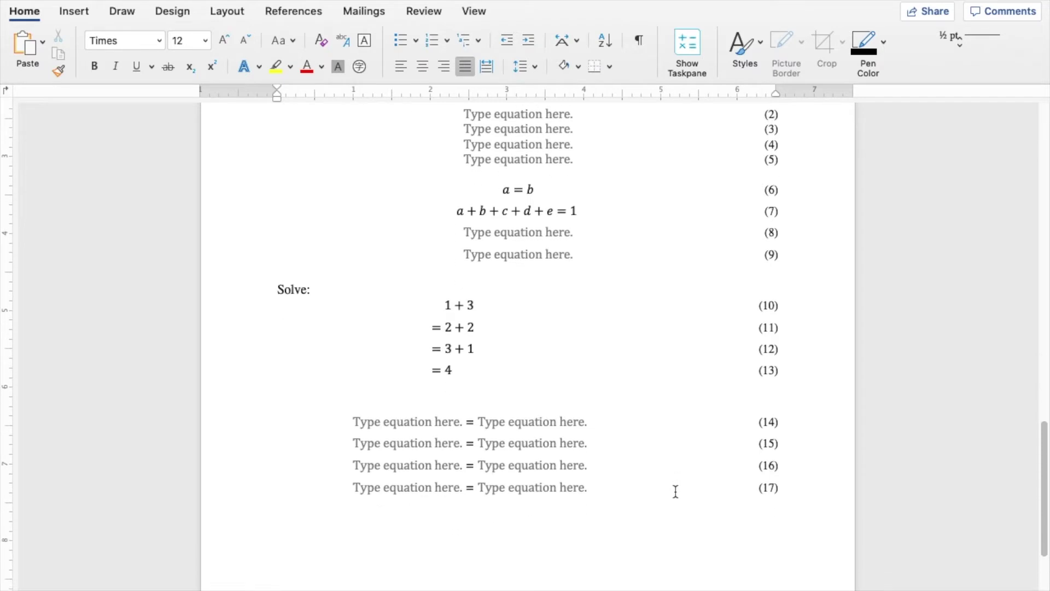
Fill equation (14) with x = 1+1 and enter 2 on the right-hand side of equation (15)
scroll(676, 491, down, 2)
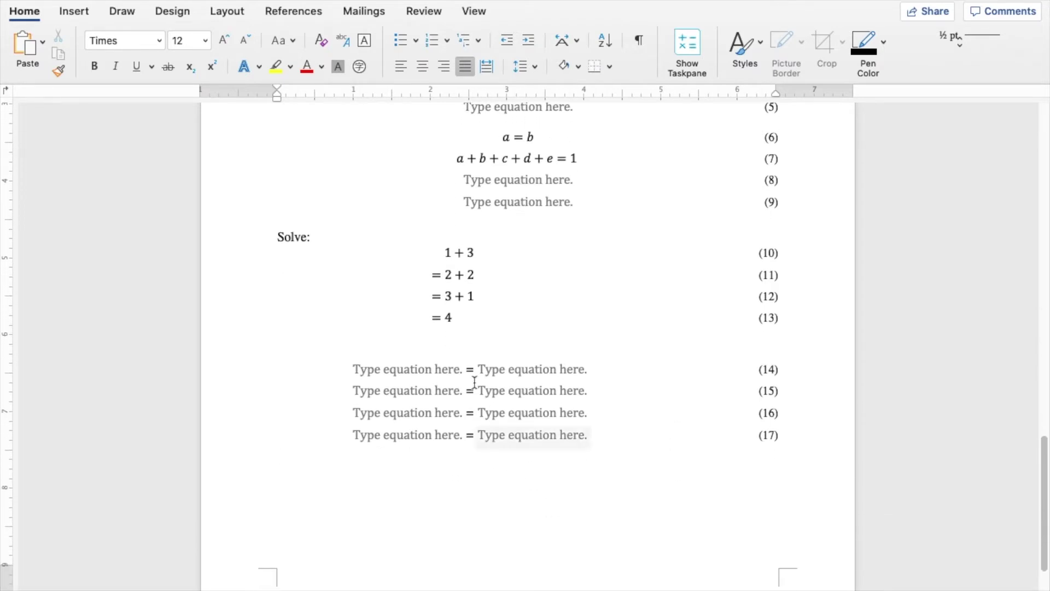
click(445, 369)
text(x)
key(Right)
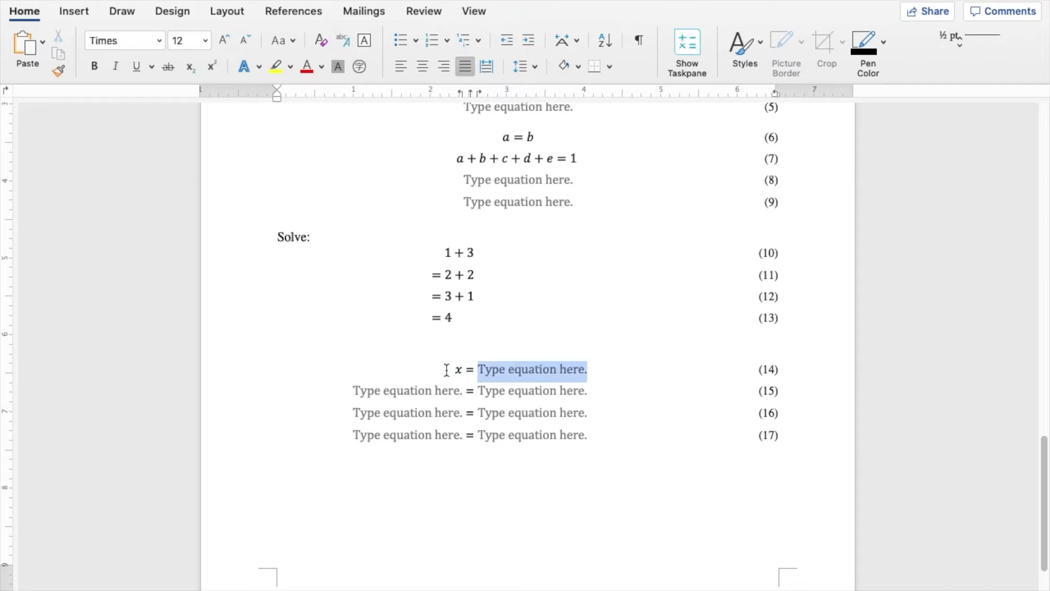
text(1+1)
key(Down)
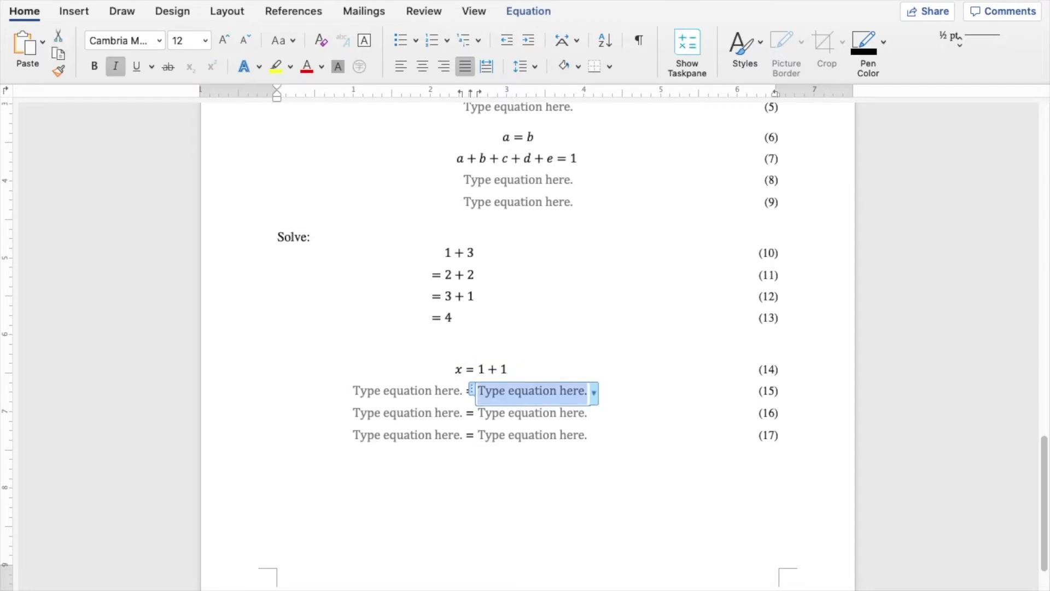
text(2)
key(Left)
key(Left)
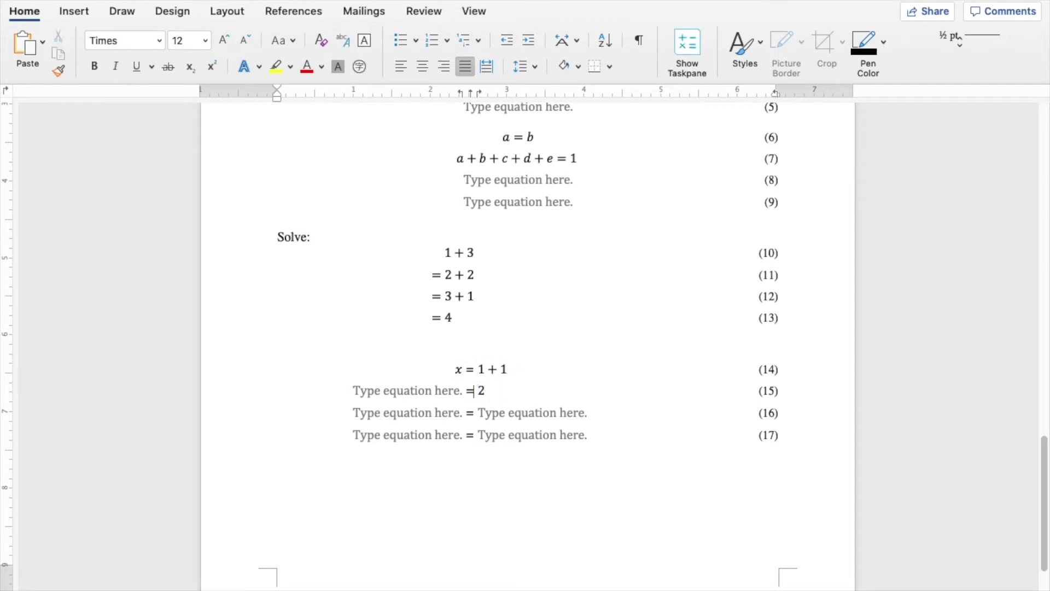
key(Right)
key(Down)
key(Down)
key(Down)
Below equation (17), insert a bordered box holding one centred, numbered equation placeholder
scroll(479, 263, up, 1)
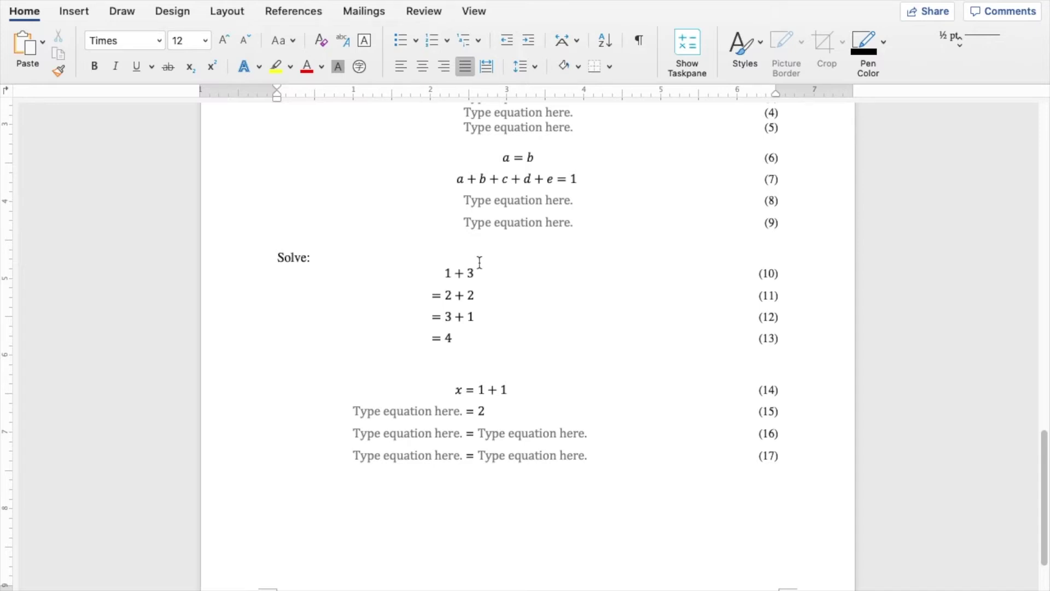
key(super+v)
key(Up)
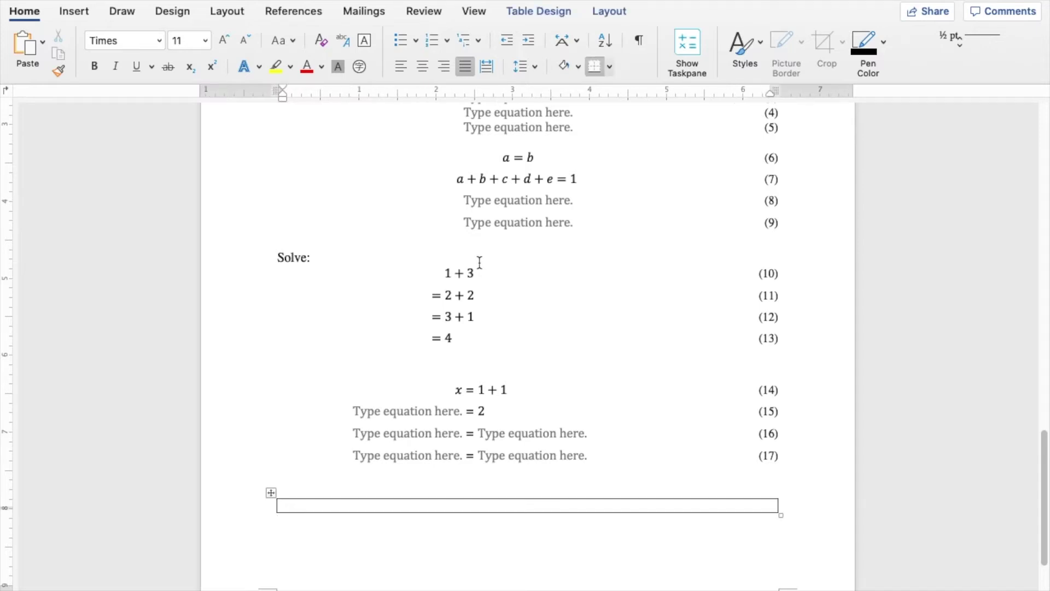
text(Type equation here.	(18))
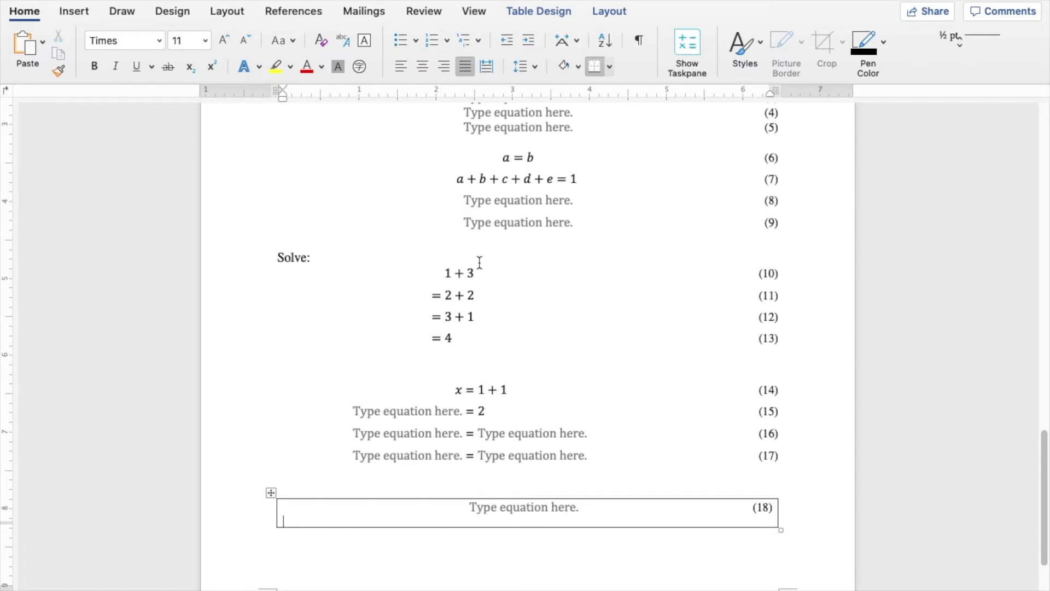
key(Down)
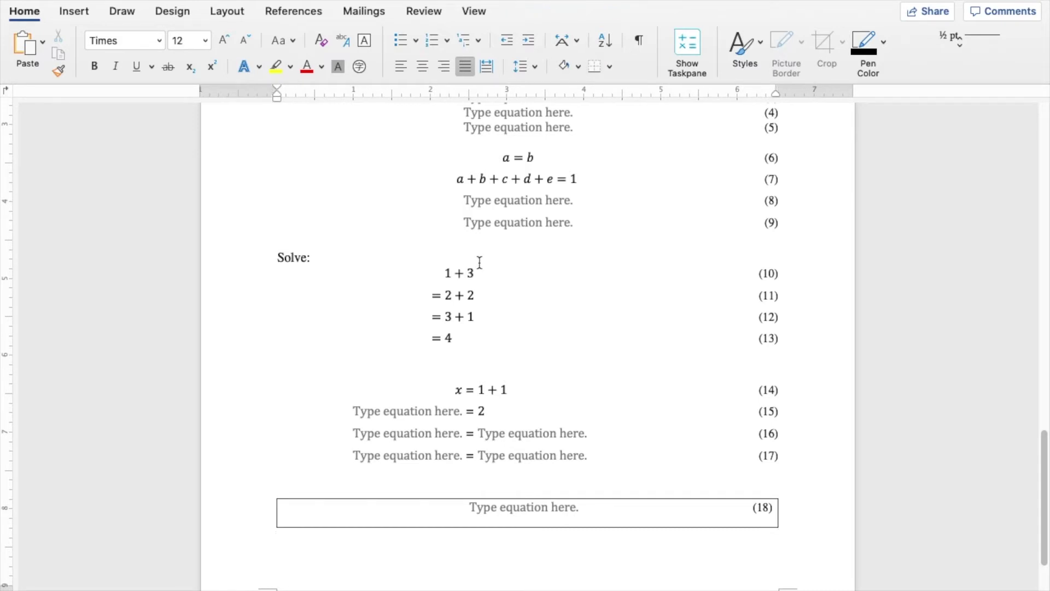
Add a boxed unnumbered equation placeholder, followed by a boxed numbered one with placeholders on both sides of an equals sign
key(super+v)
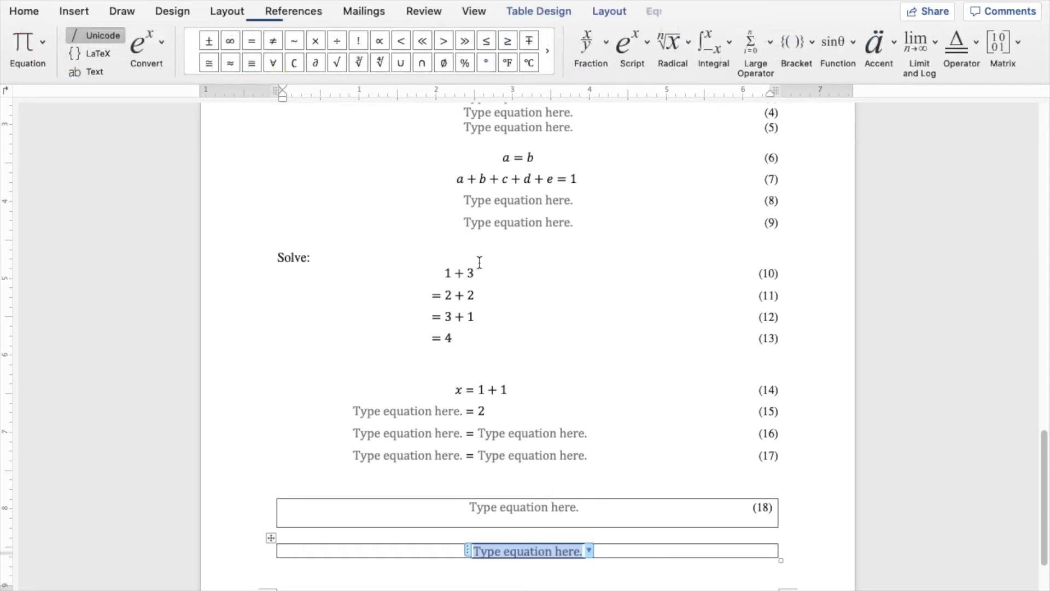
key(Down)
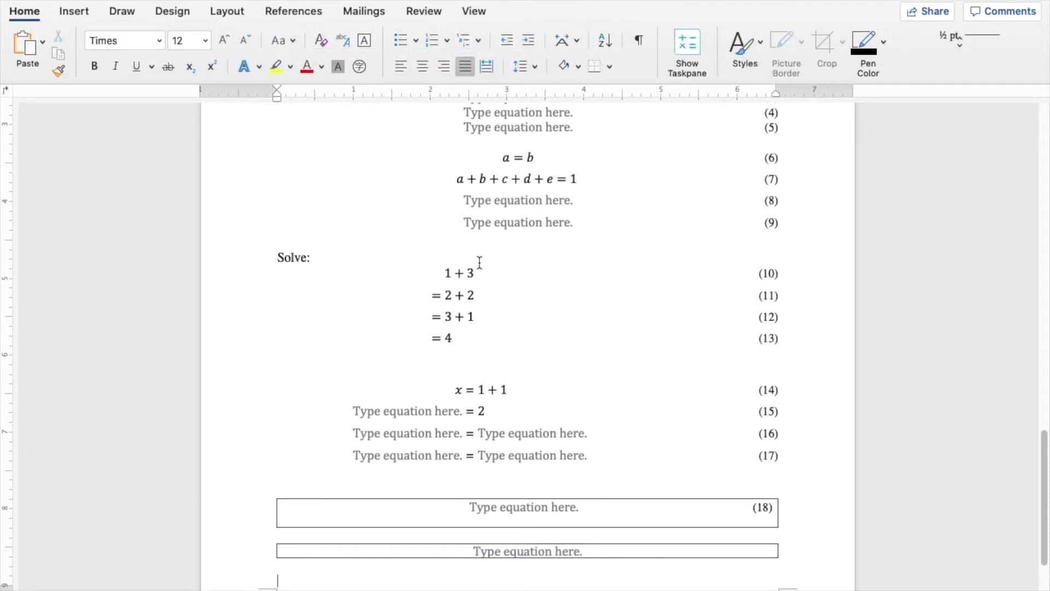
key(super+v)
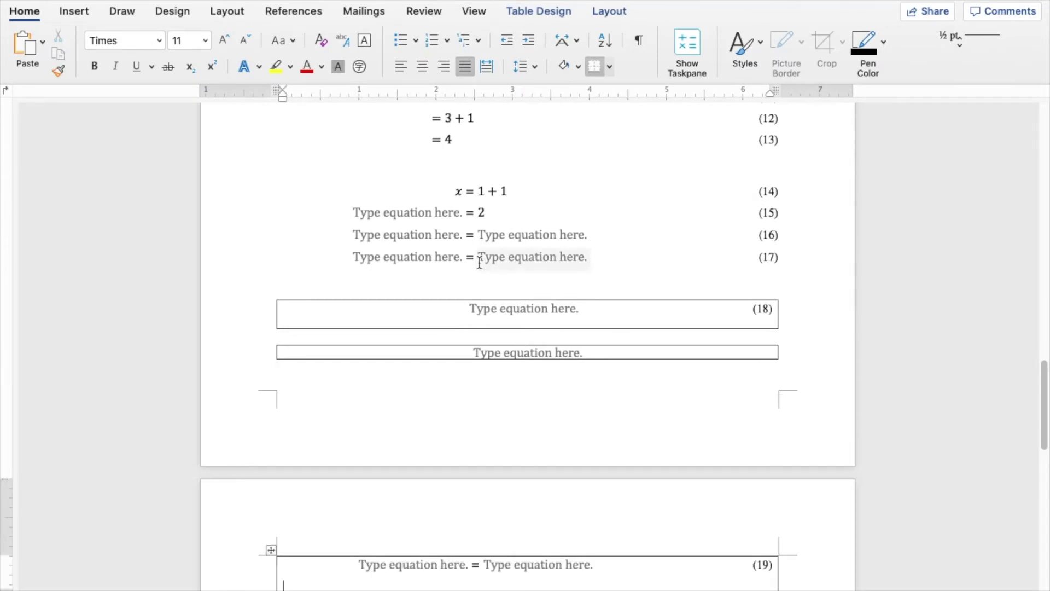
key(Down)
Fill the empty centred equations (2) to (5) with 1, 2, 3 and 4
scroll(613, 278, down, 3)
scroll(611, 278, up, 10)
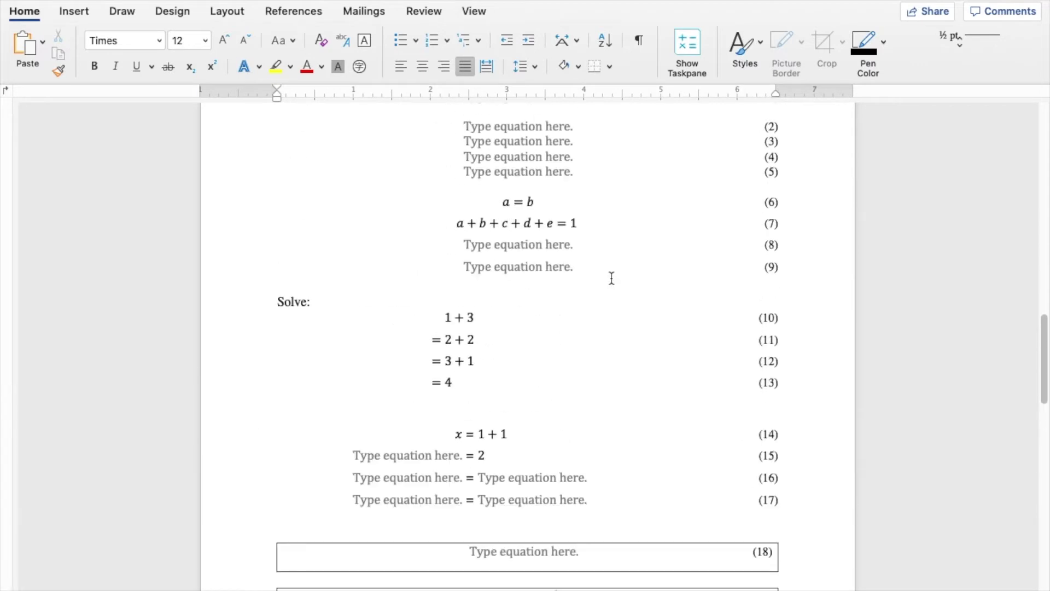
scroll(612, 278, up, 5)
scroll(612, 277, down, 2)
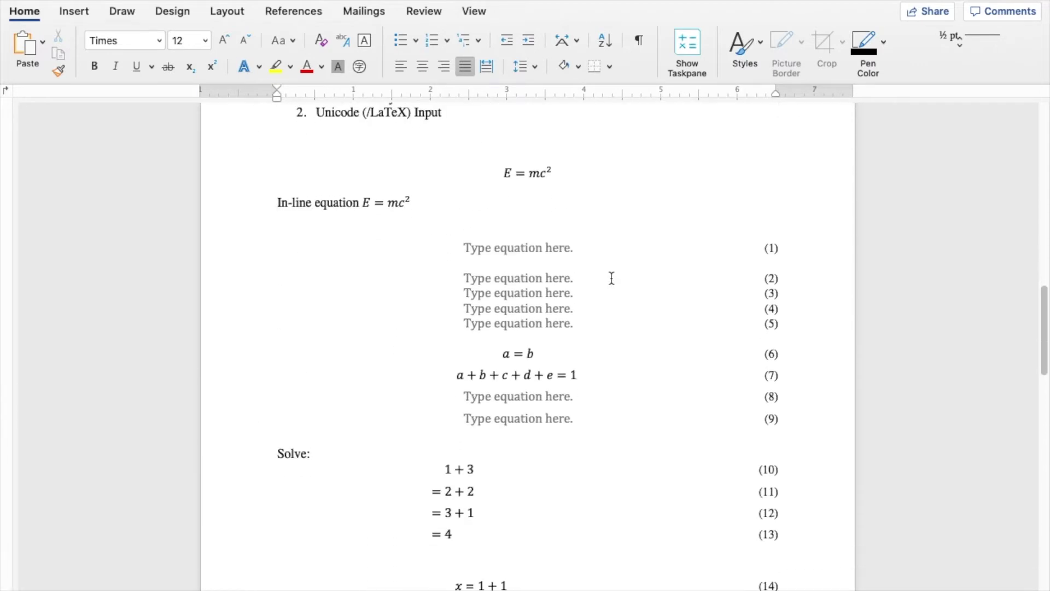
click(515, 251)
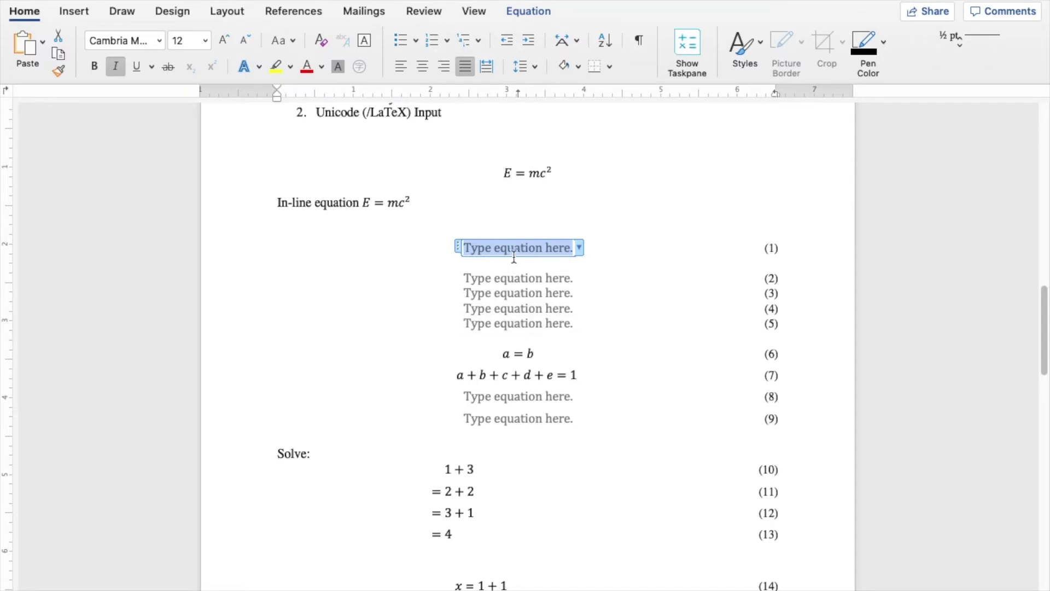
click(501, 276)
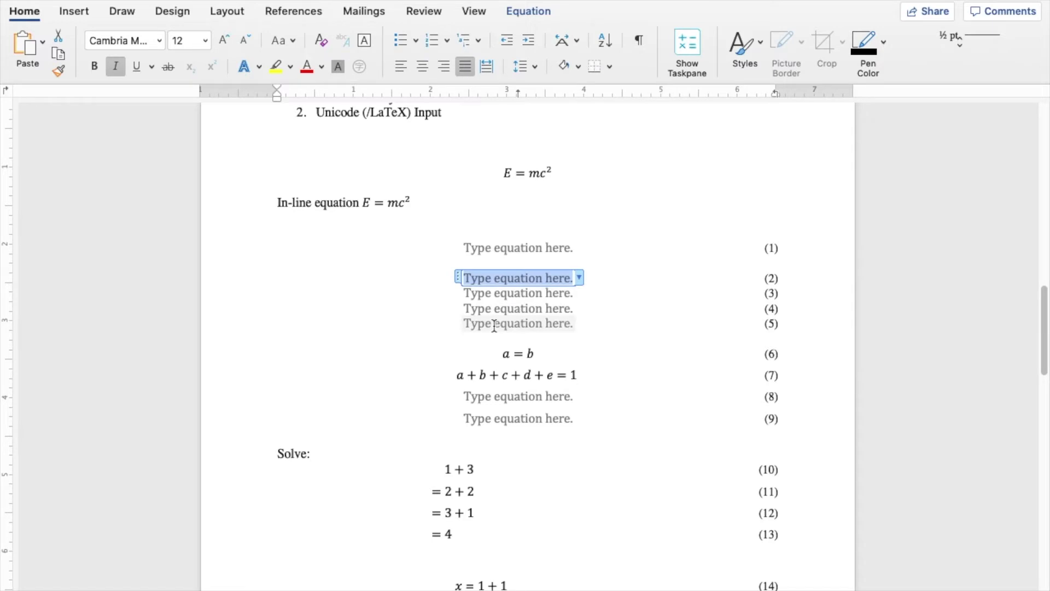
text(1)
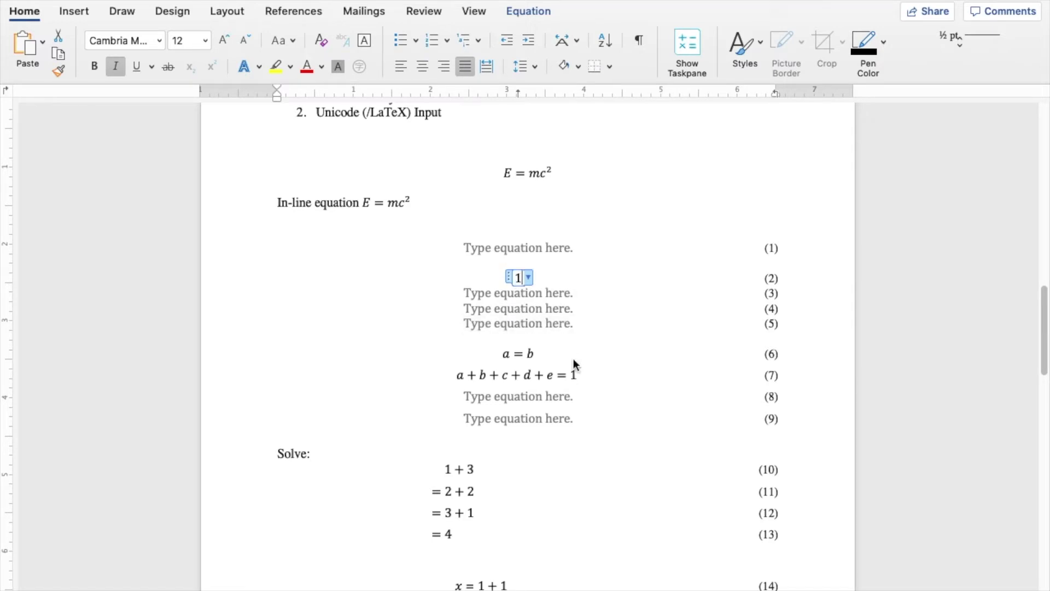
key(Down)
text(2)
key(Down)
text(3)
key(Down)
text(4)
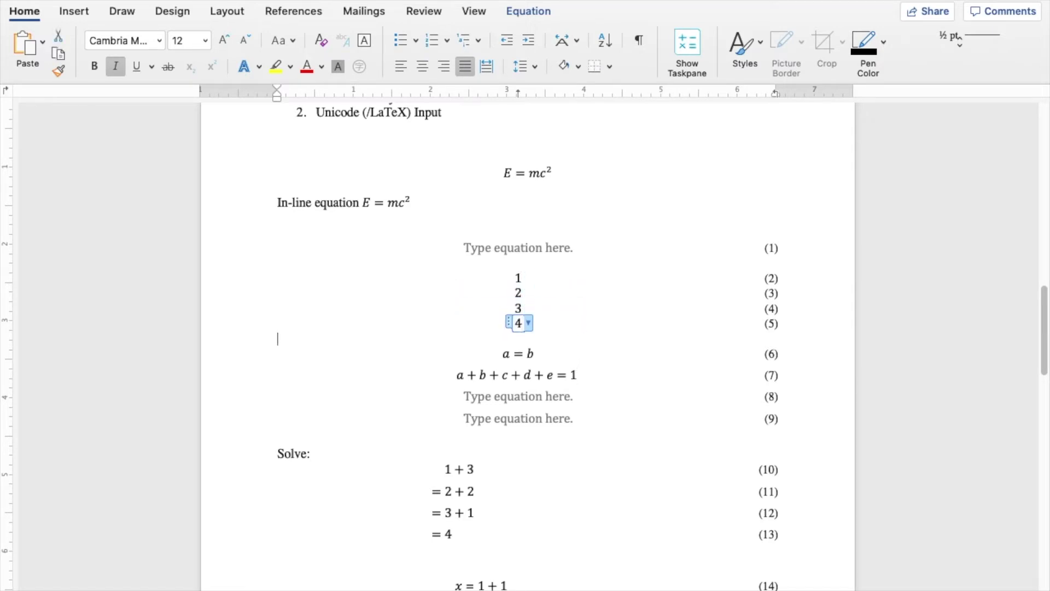
Move the row of equation (4), containing 3, directly below equation (1)
click(276, 335)
click(227, 312)
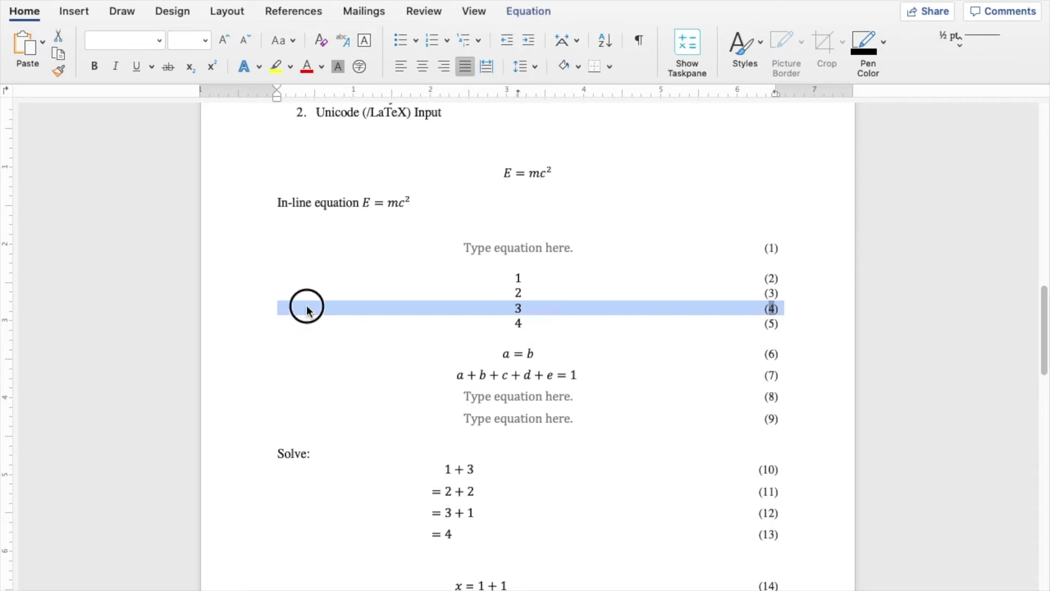
drag(307, 310, 337, 257)
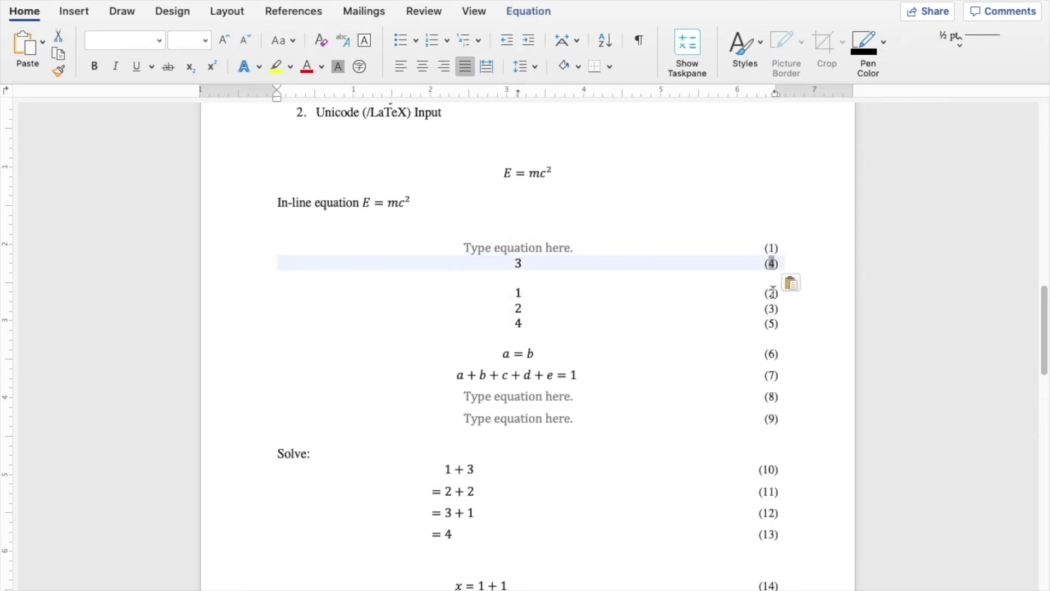
click(784, 243)
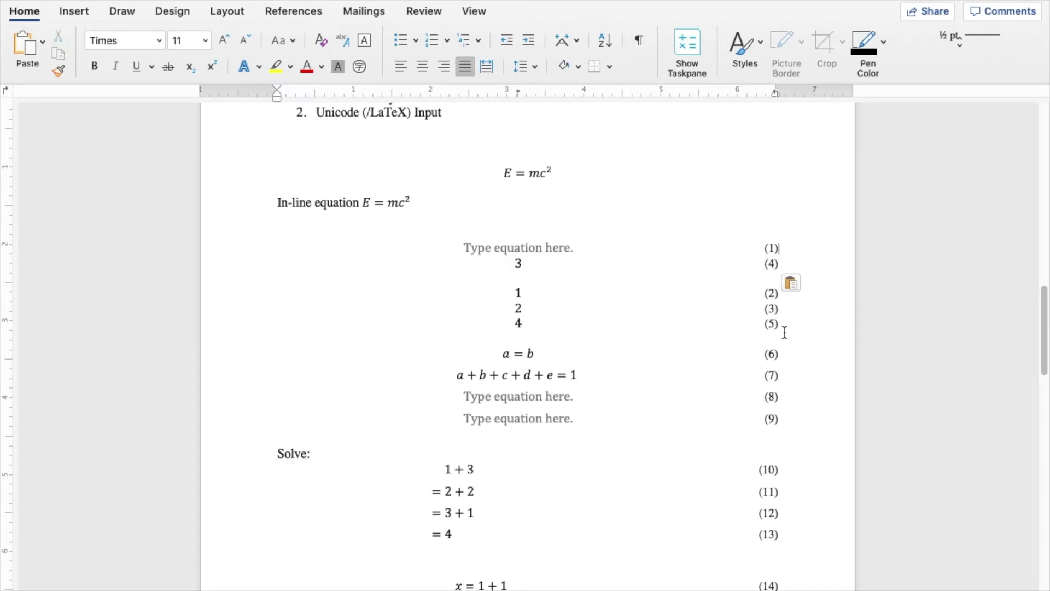
Update the number fields of the first five equations so they run in order
drag(228, 241, 227, 345)
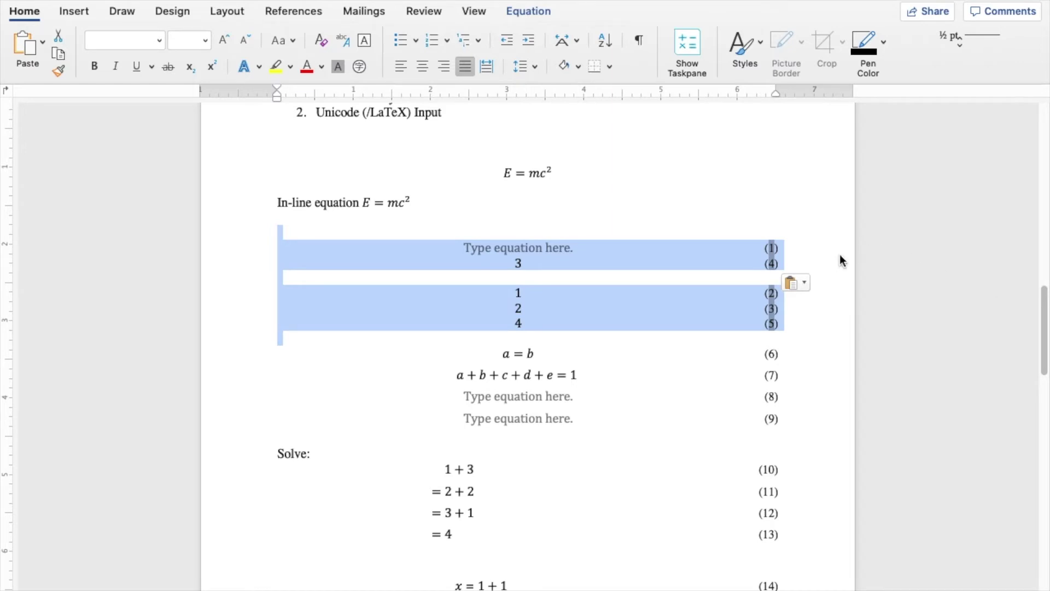
key(F9)
click(683, 194)
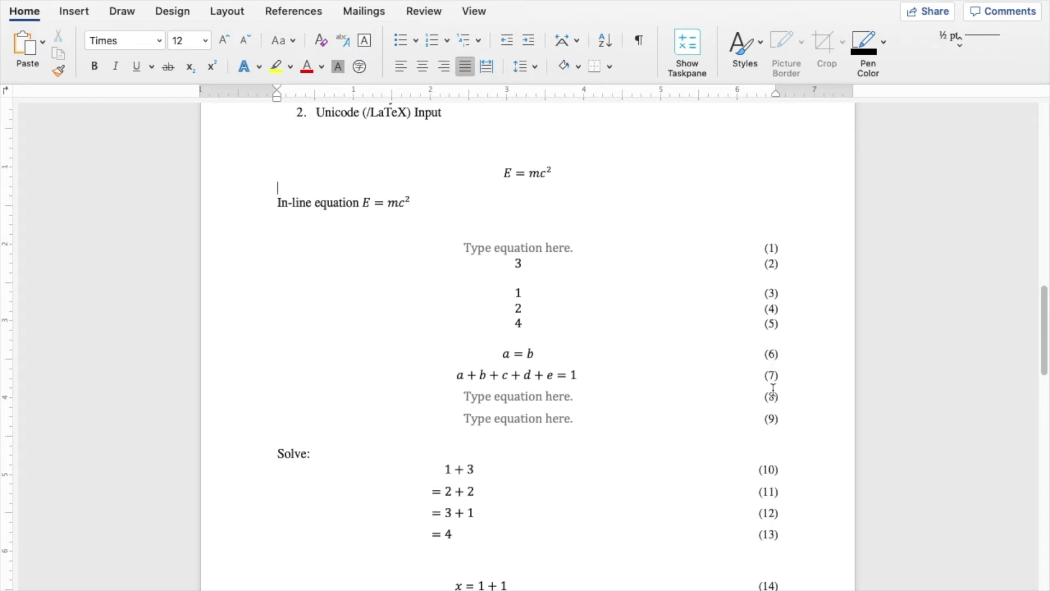
Move the =3+1 row from the Solve block to below equation (5), and empty equation (8) to below equation (1)
scroll(779, 276, down, 2)
click(206, 476)
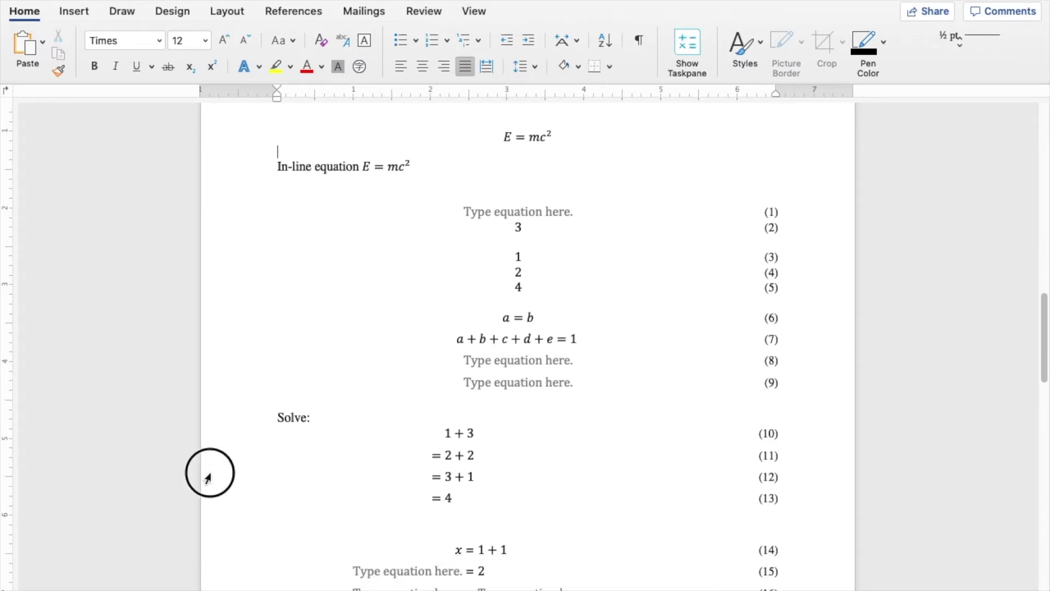
drag(283, 481, 316, 303)
click(235, 380)
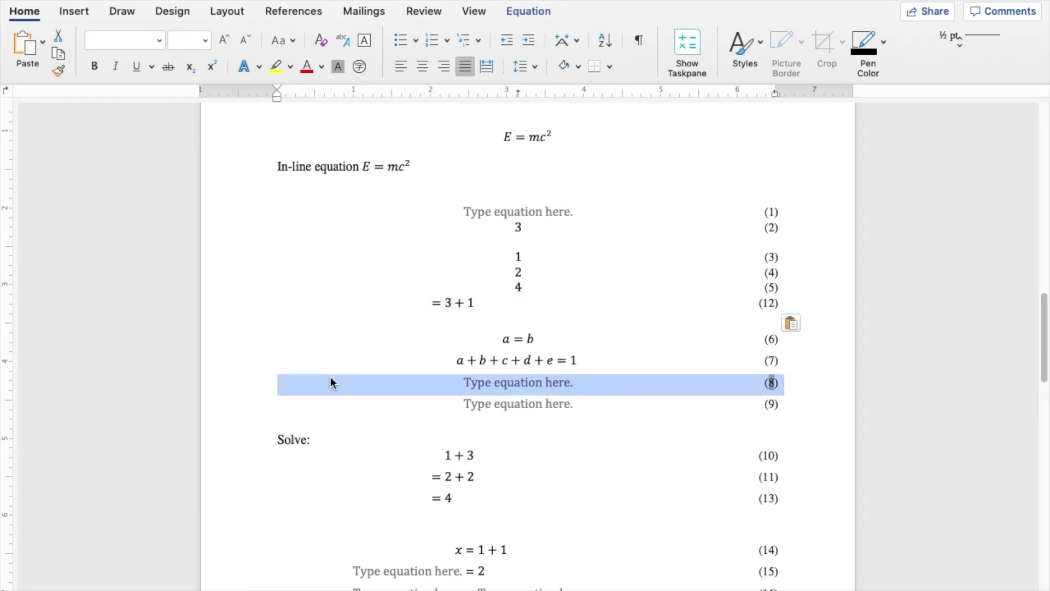
drag(323, 386, 324, 230)
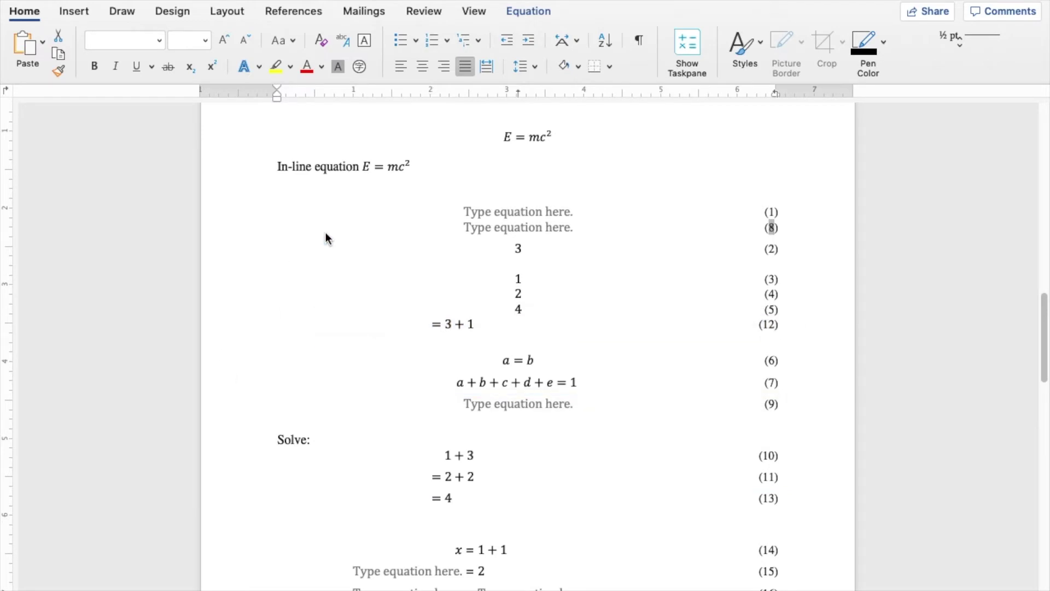
Move the three rows containing 1, 2 and 4 below empty equation (9), just above "Solve:"
click(277, 295)
drag(219, 279, 219, 310)
drag(338, 300, 329, 422)
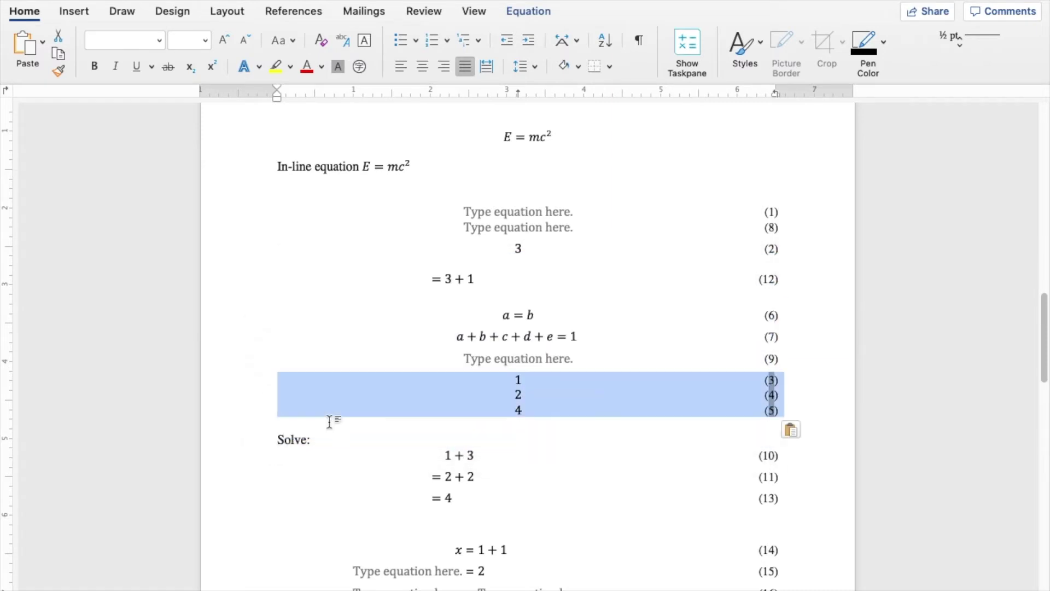
Move the boxed equation (18) up between equation (7) and the empty equation (9)
scroll(407, 466, down, 5)
scroll(244, 509, down, 2)
click(223, 504)
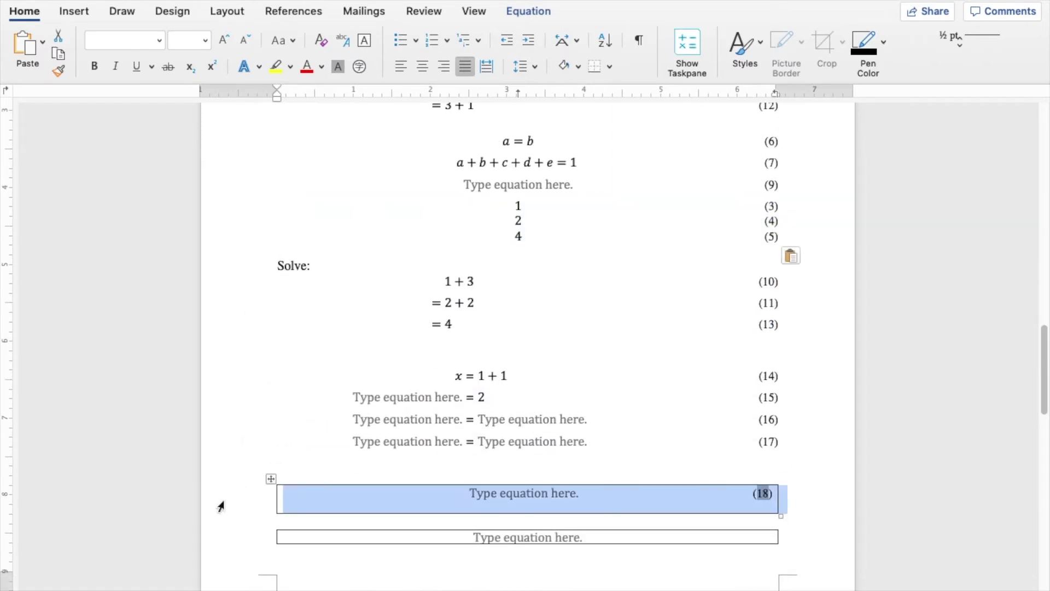
drag(355, 494, 369, 196)
scroll(497, 229, up, 4)
click(438, 361)
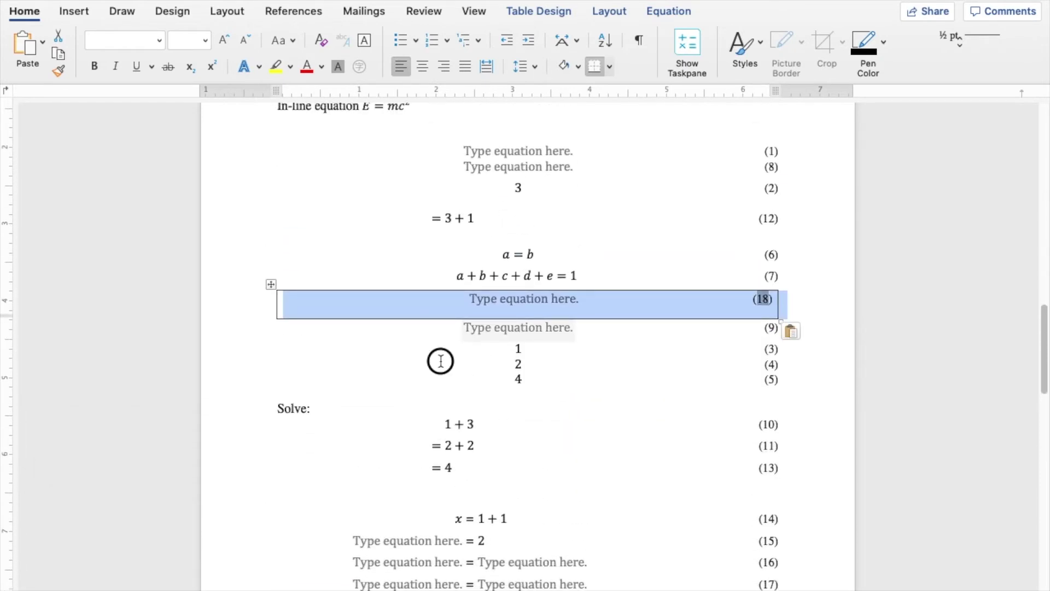
Update every equation number in the whole document to match the new order, and check the numbering down the pages
scroll(797, 158, up, 2)
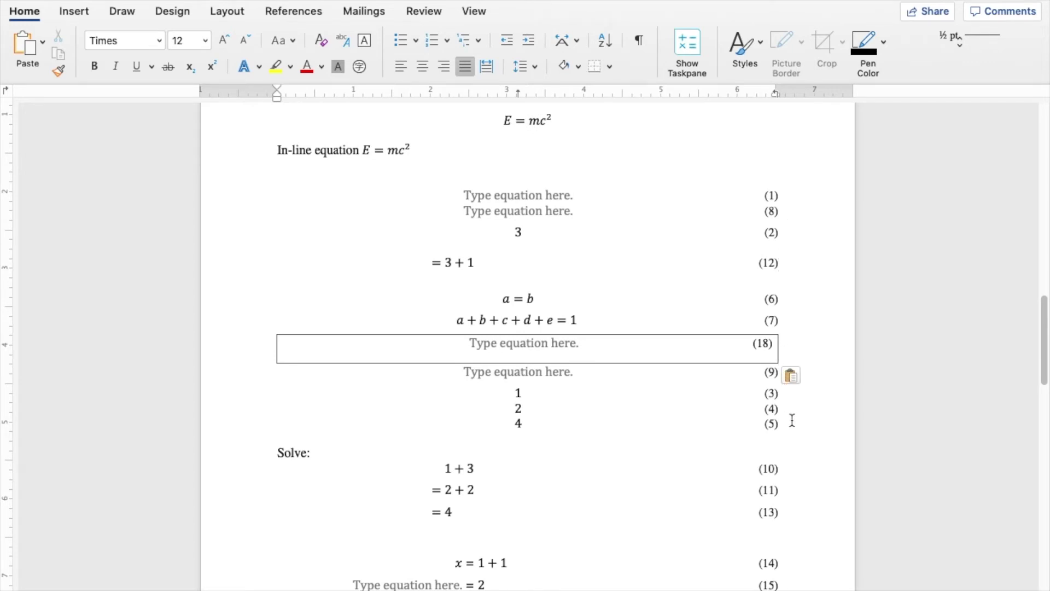
key(super+a)
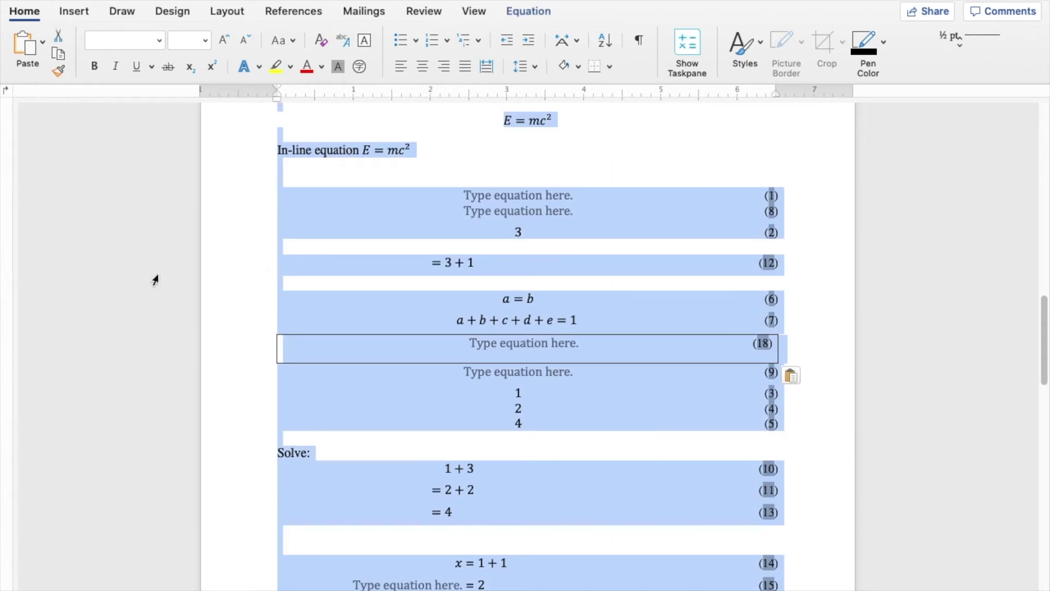
key(F9)
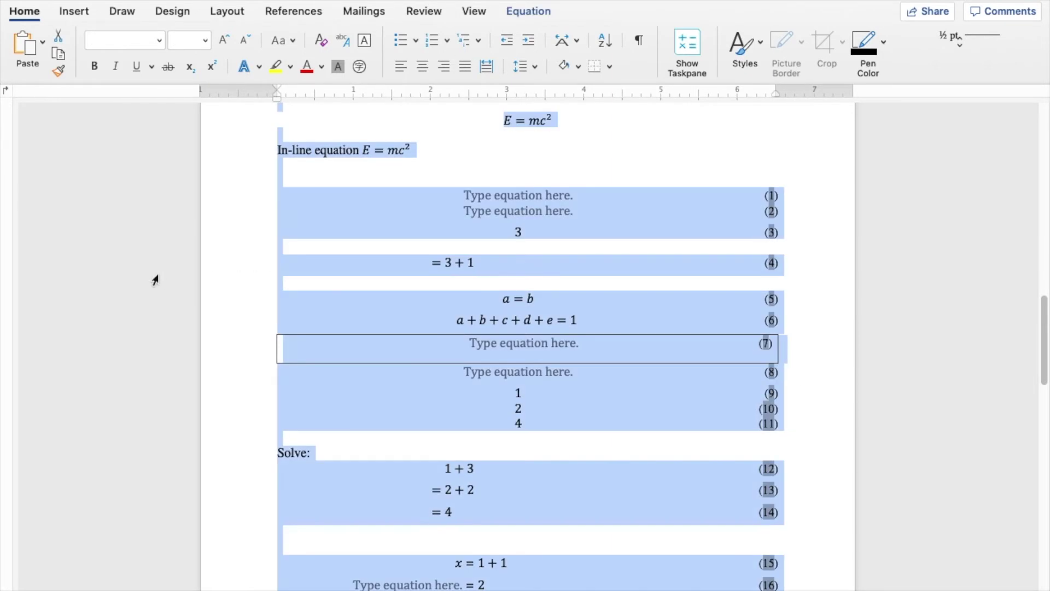
click(723, 155)
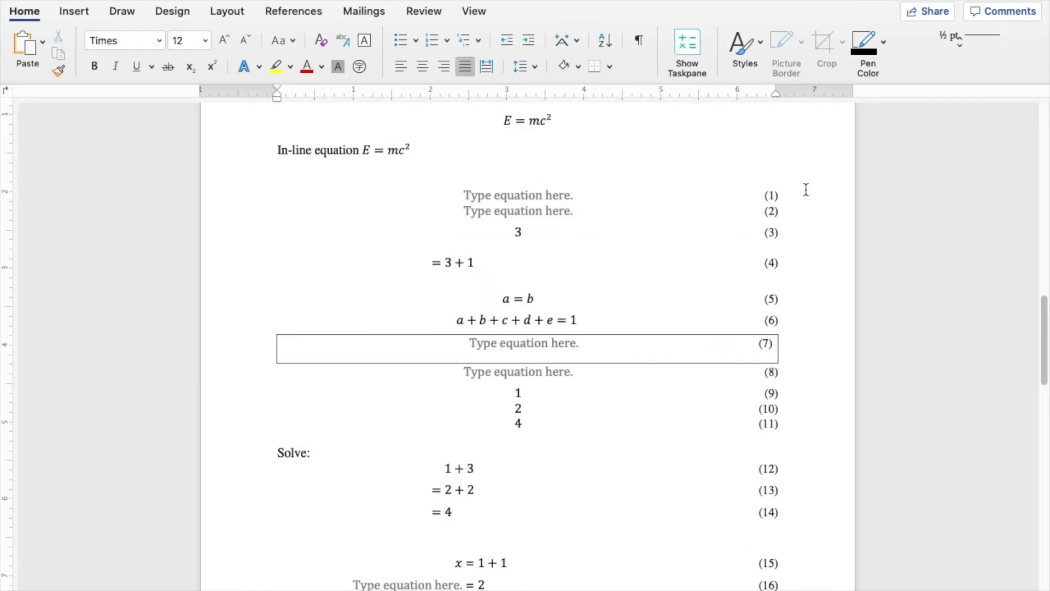
scroll(782, 421, down, 3)
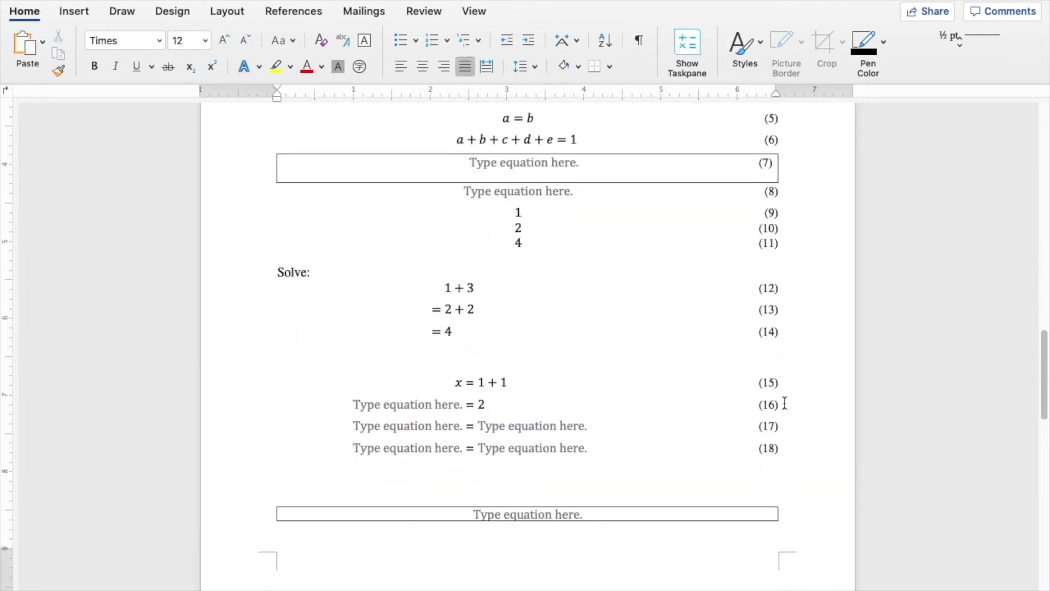
scroll(786, 213, up, 5)
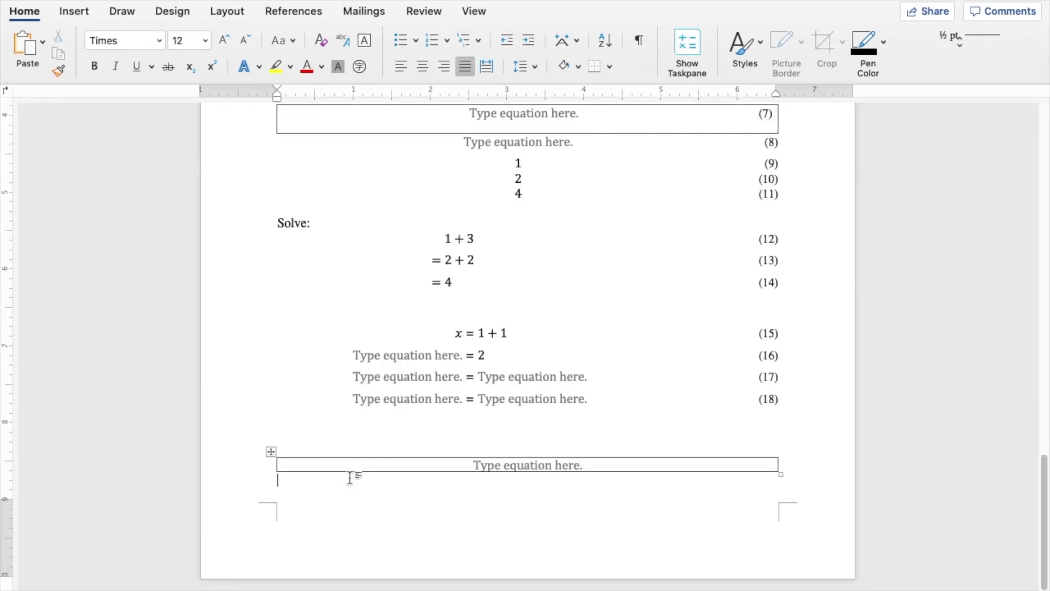
click(350, 477)
scroll(350, 478, down, 3)
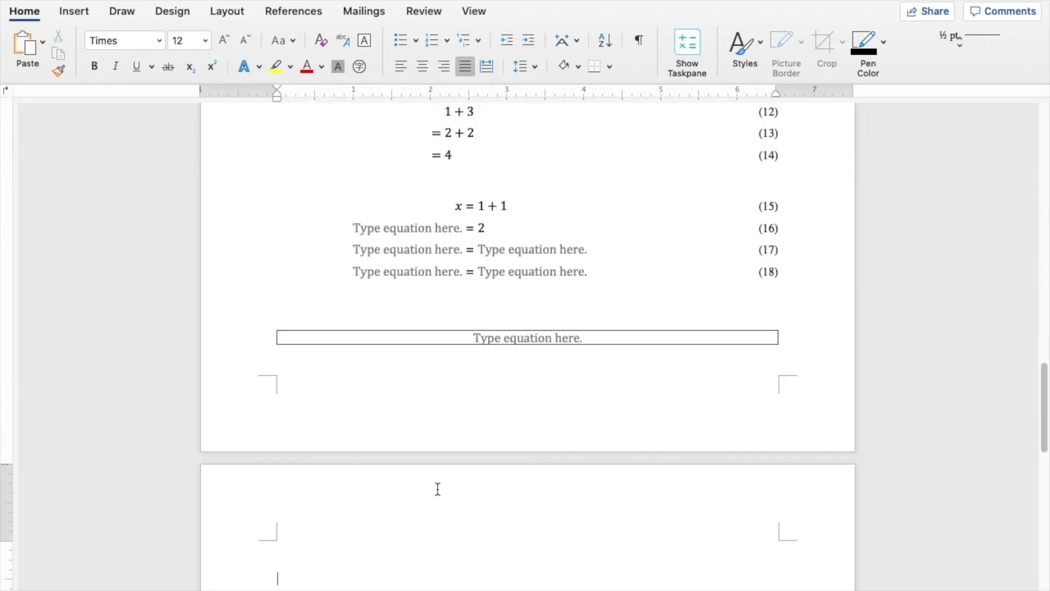
Insert a new display equation on the blank page after the boxed equation, containing a summation with limits above and below
scroll(441, 489, down, 6)
scroll(443, 489, up, 3)
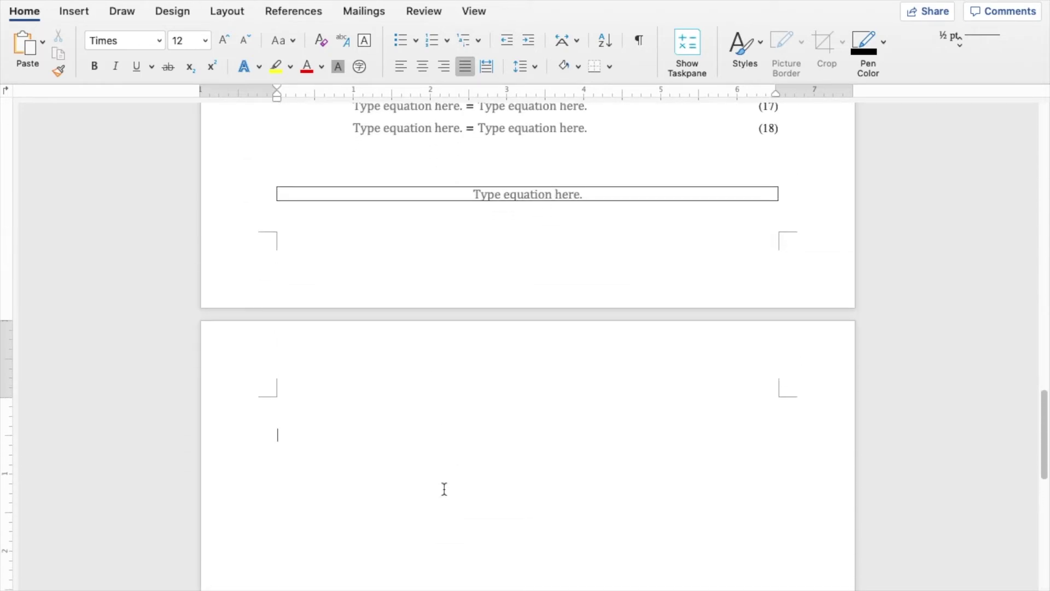
click(74, 12)
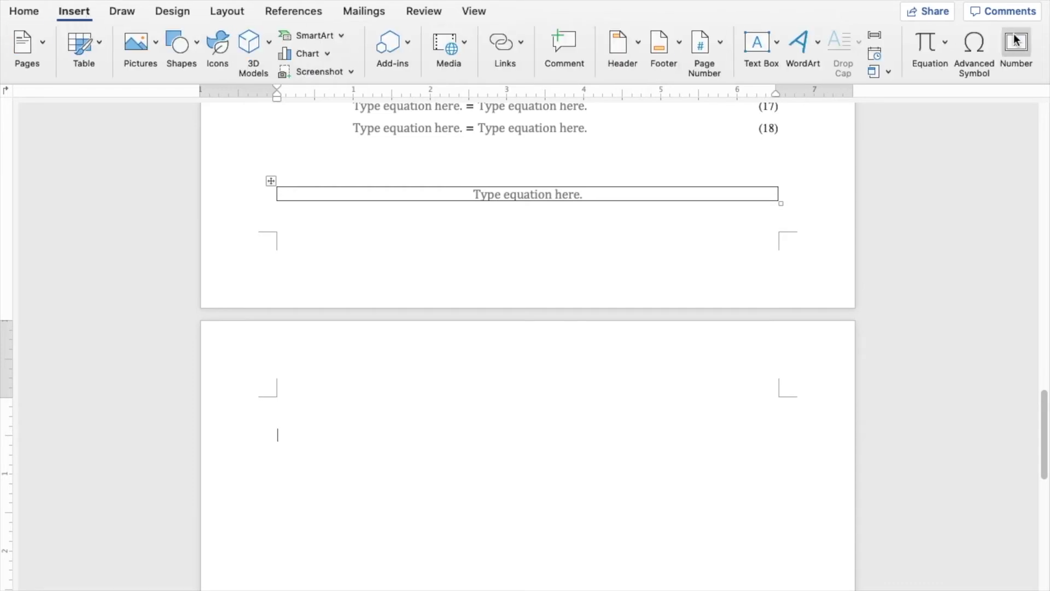
click(945, 51)
click(898, 495)
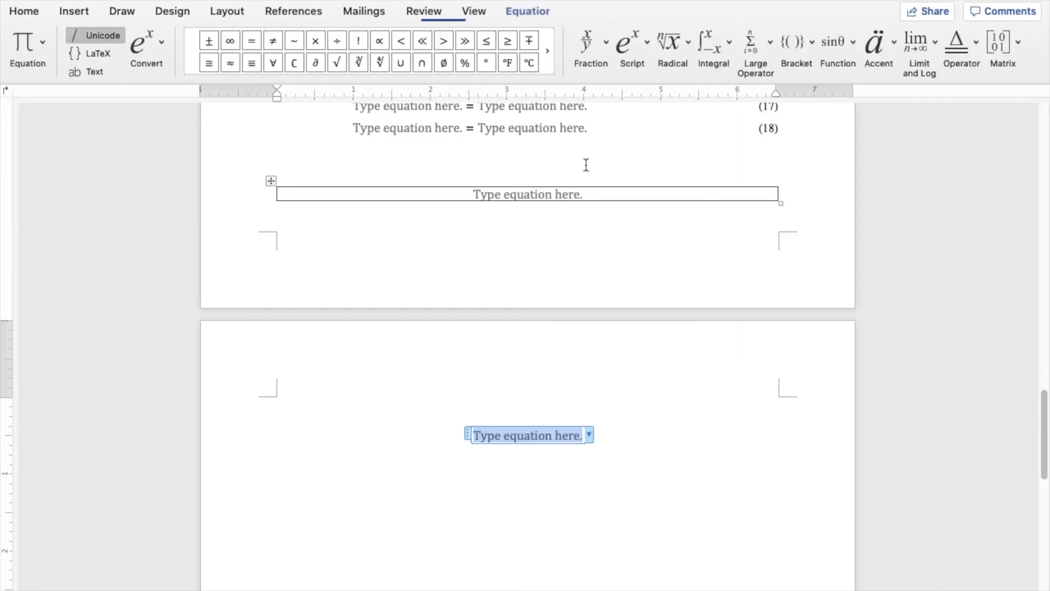
click(763, 46)
click(802, 106)
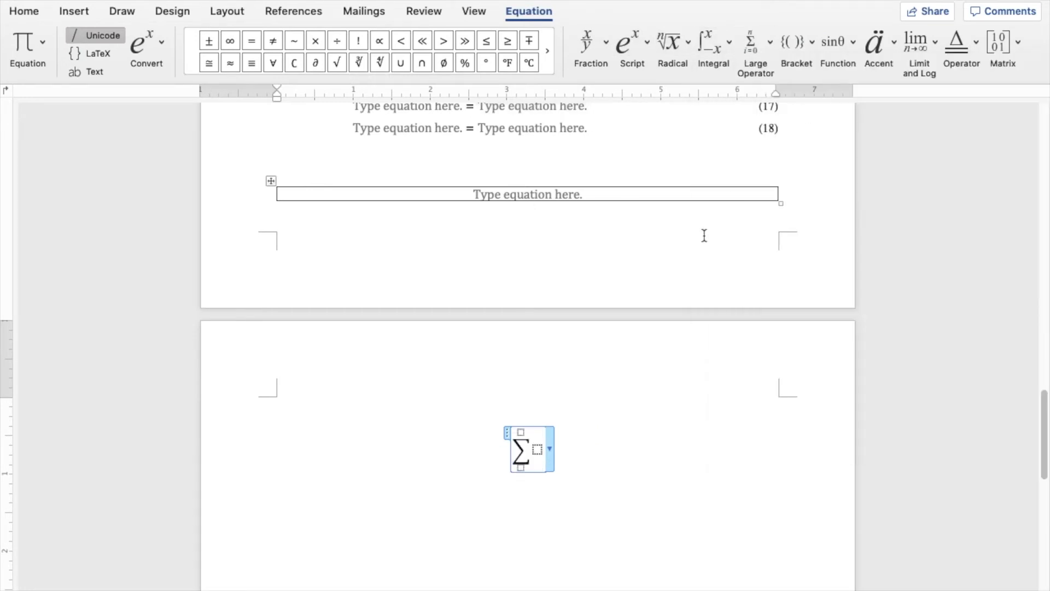
Set the summation's lower limit to n=0 and its upper limit to ∞
click(521, 467)
text(n=0)
click(521, 432)
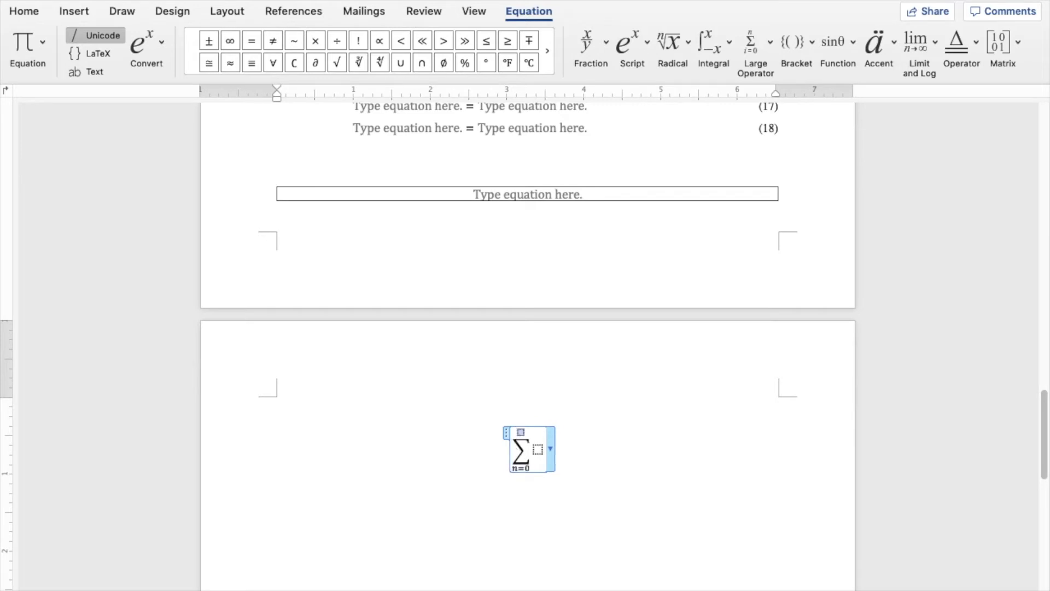
text(\)
key(BackSpace)
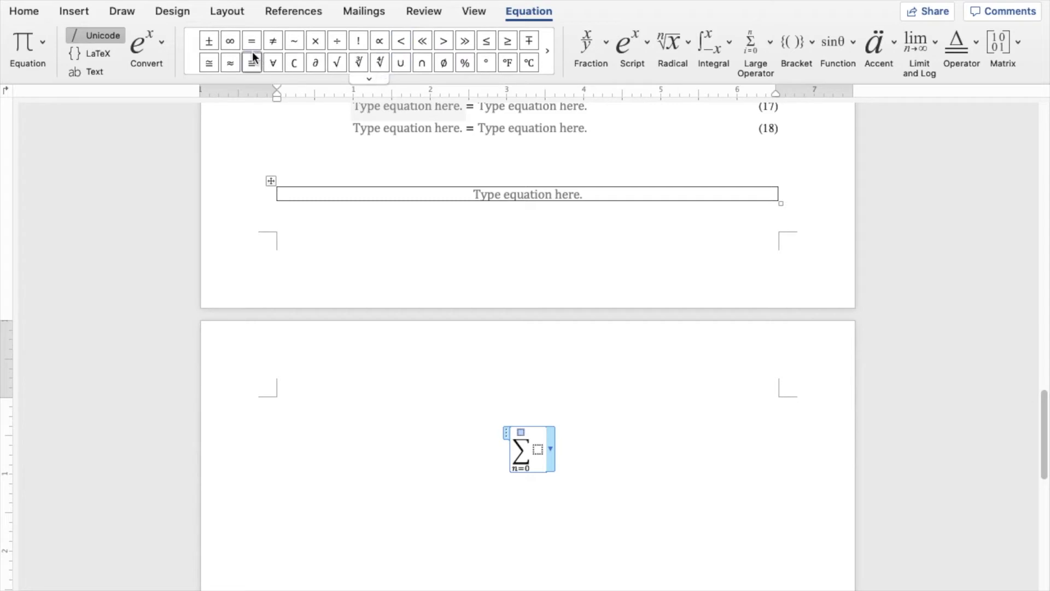
click(232, 34)
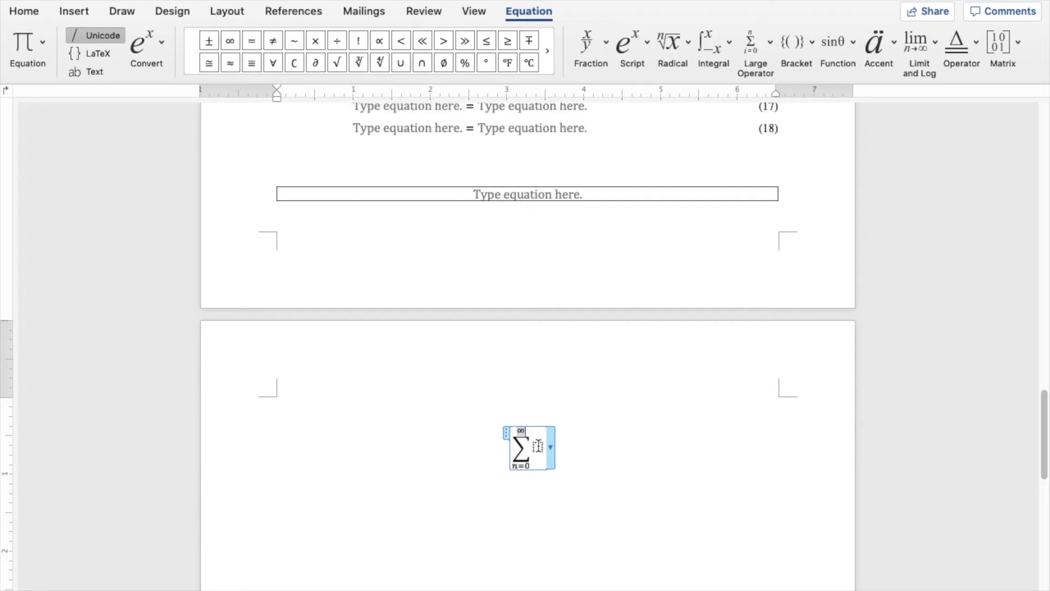
Fill the summation's body with x raised to the power γ, and leave the equation
click(538, 445)
text(x)
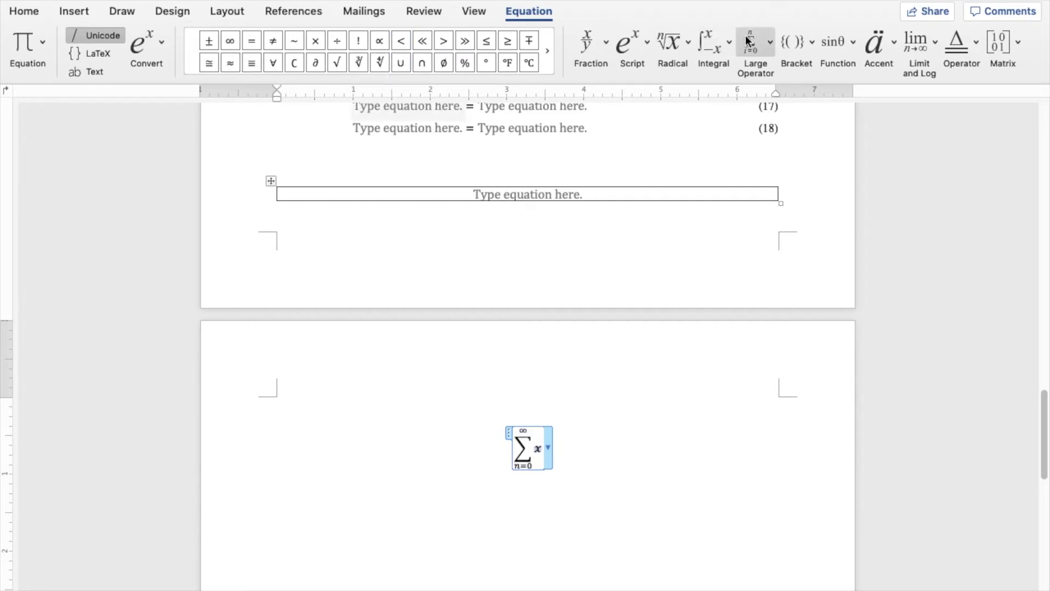
click(635, 45)
click(637, 115)
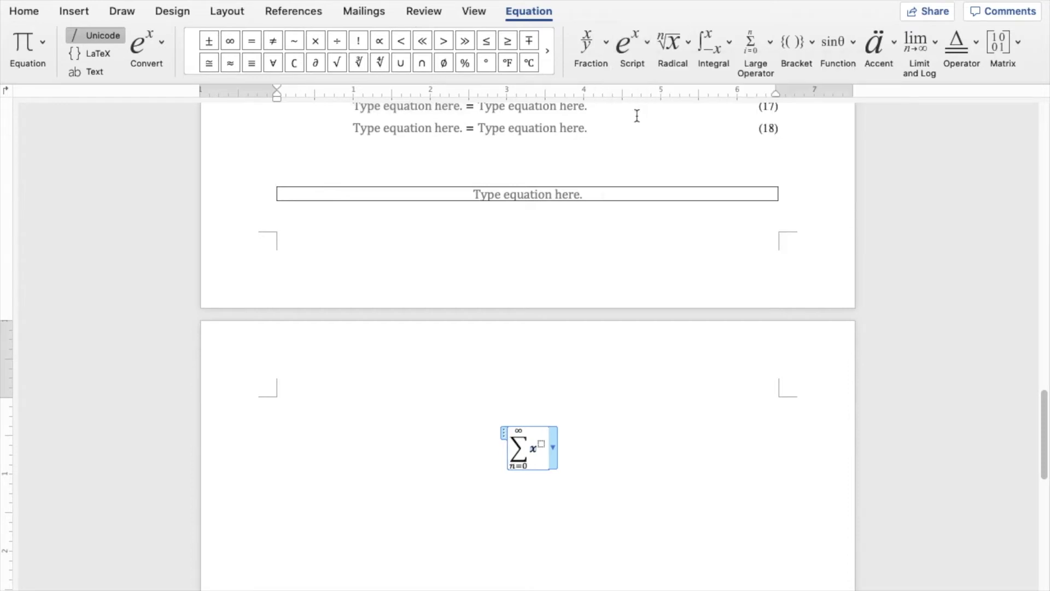
click(365, 79)
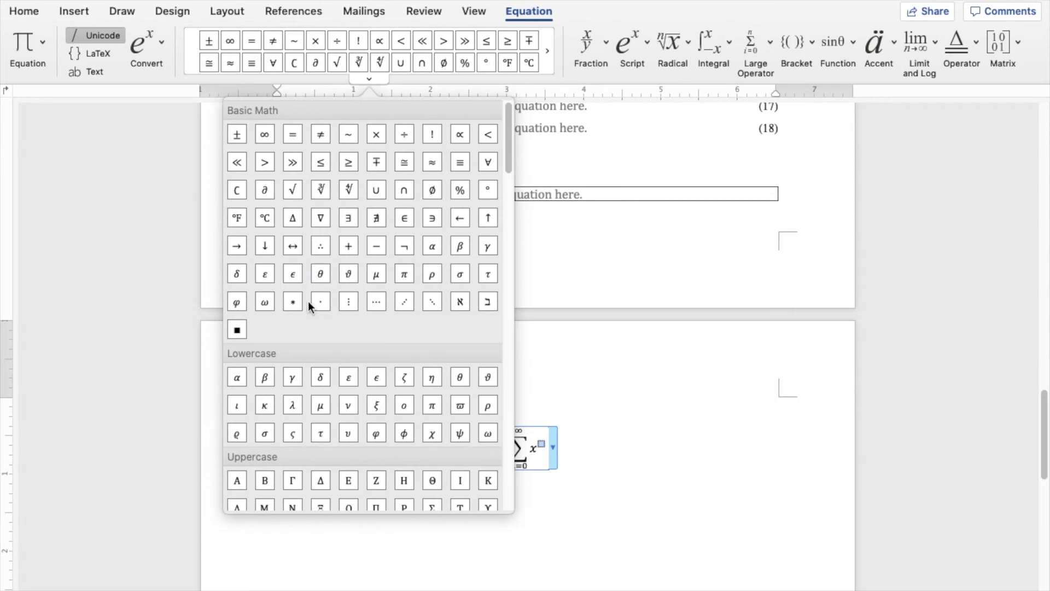
click(293, 377)
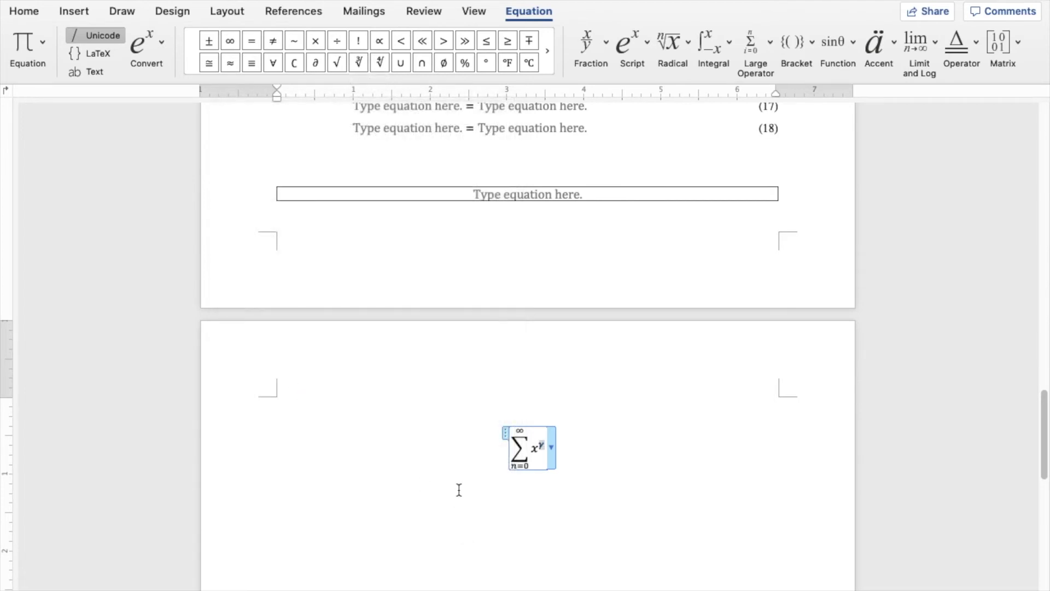
scroll(520, 492, down, 2)
click(579, 501)
Add an unnumbered equation below the summation containing a^b, a_b, the fraction a/b and e^(iθ), using Unicode input
scroll(579, 501, down, 1)
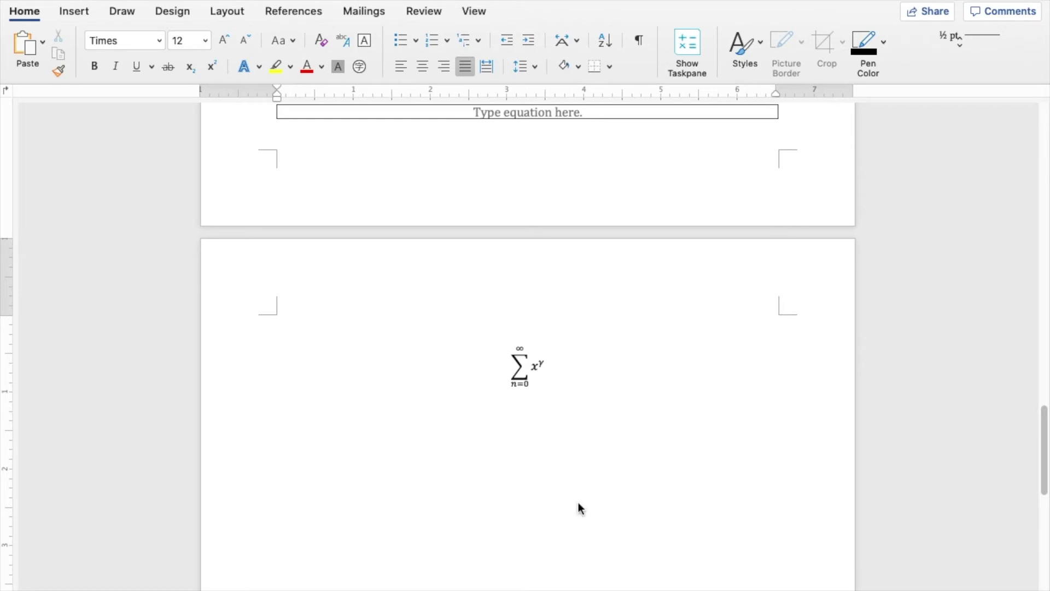
key(ctrl+equal)
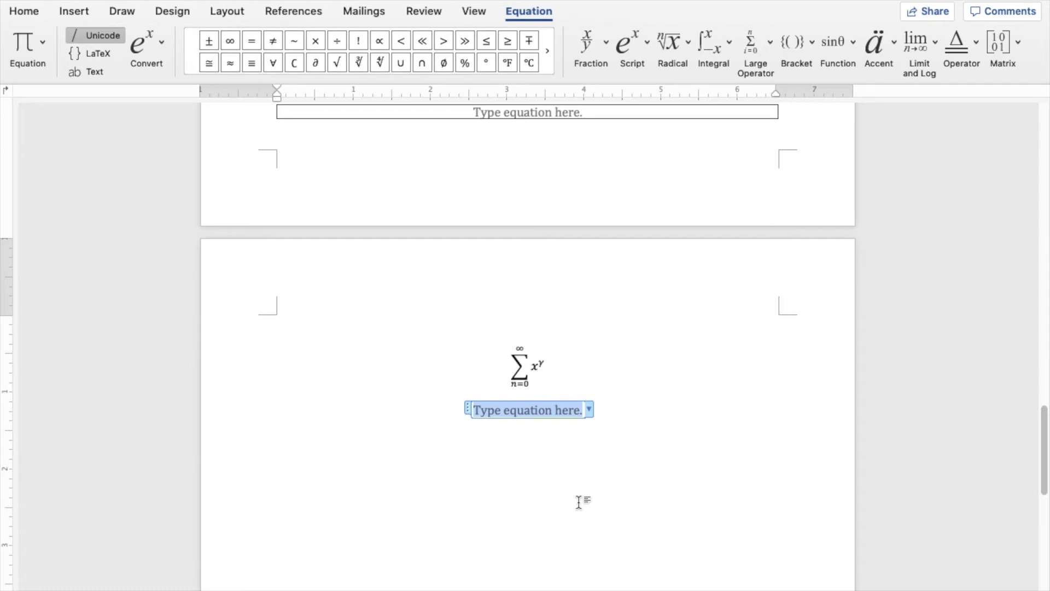
text(a^)
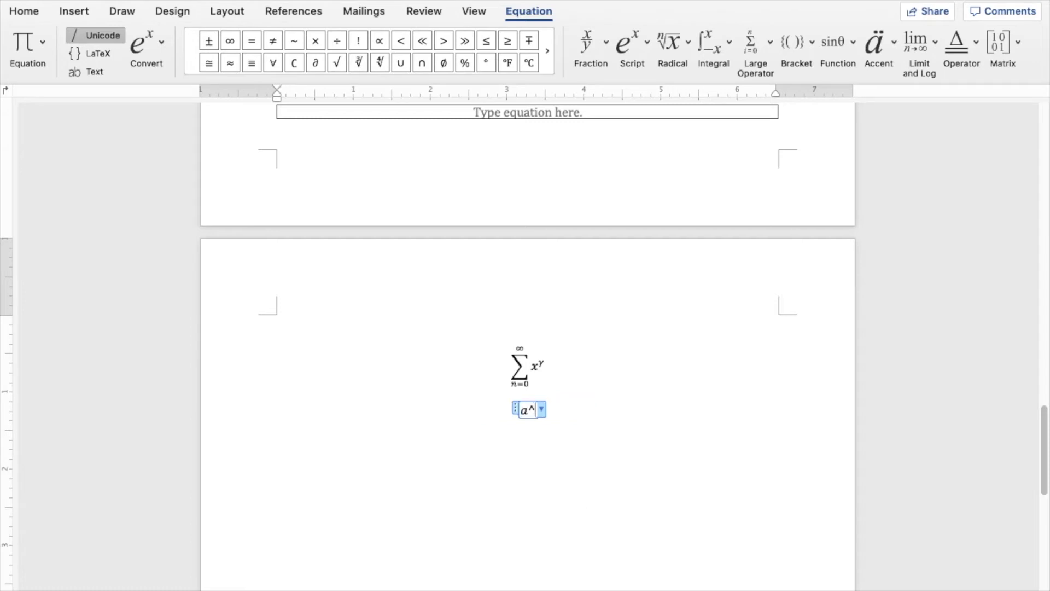
text(b a_b )
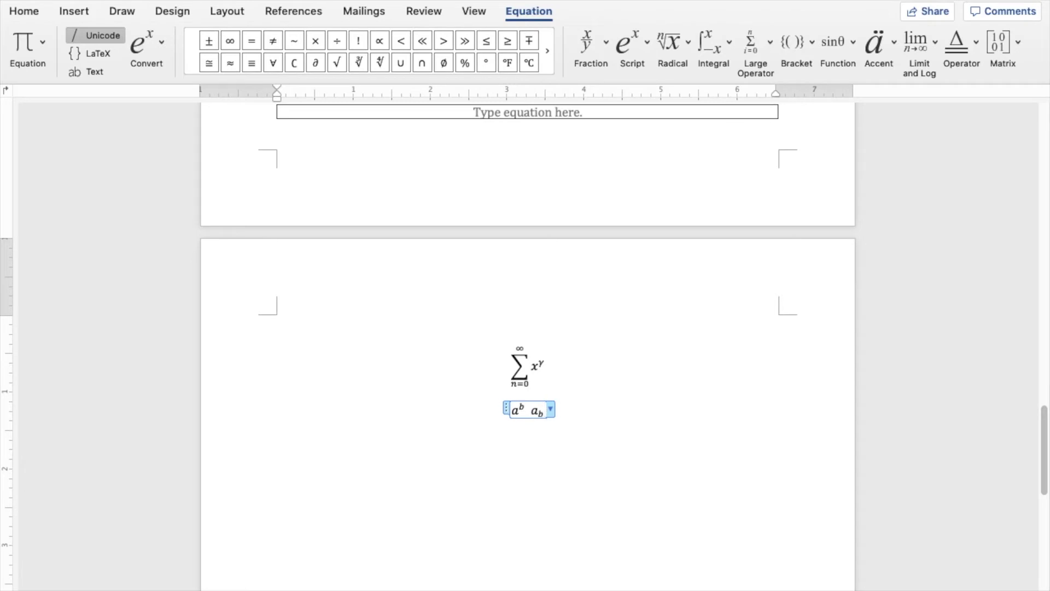
text( a/b)
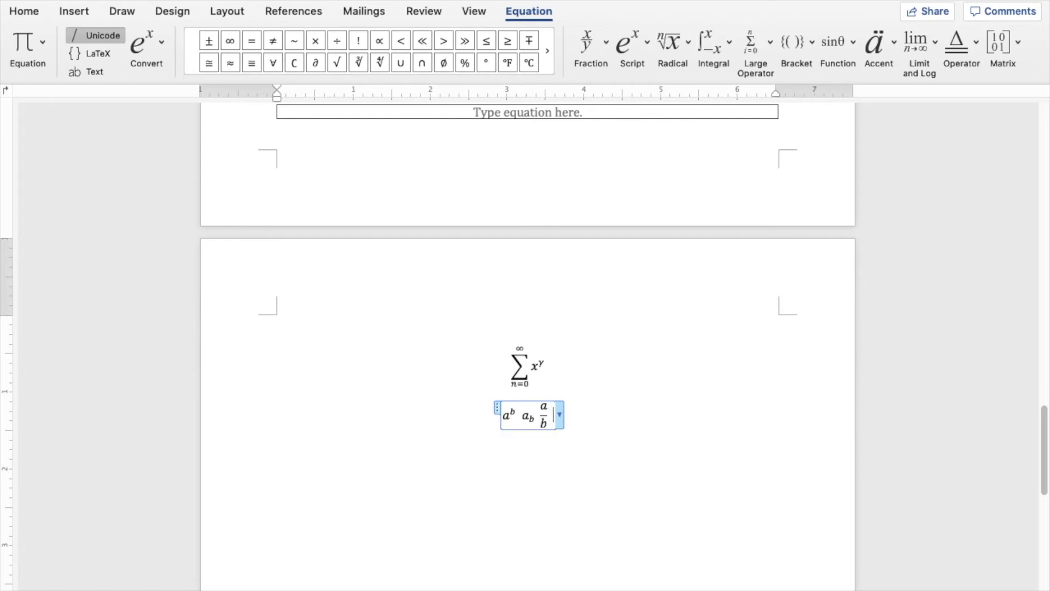
text( e^)
text(i	heta)
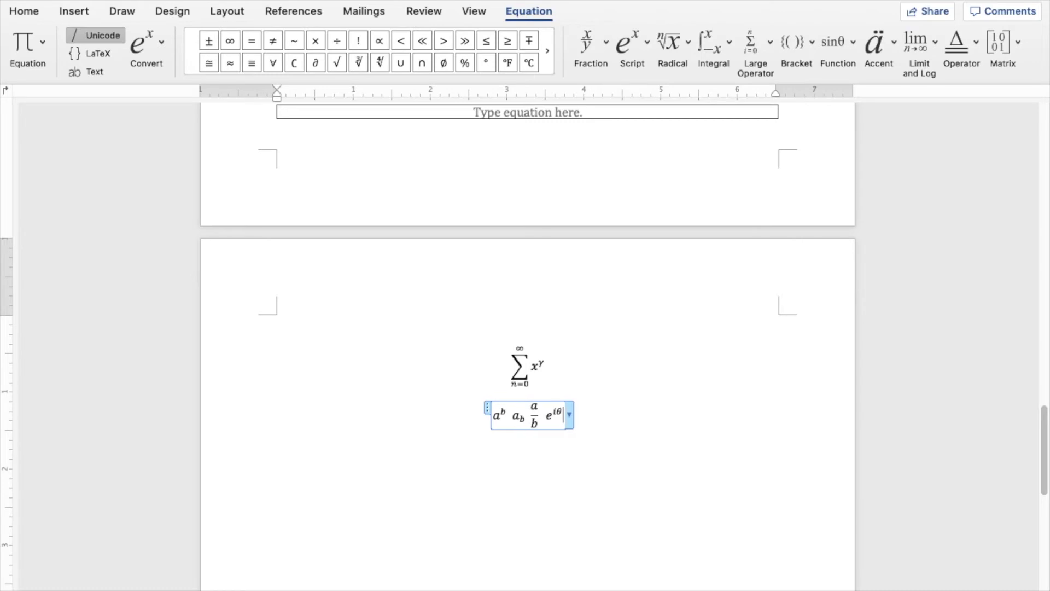
key(Return)
key(Return)
key(Return)
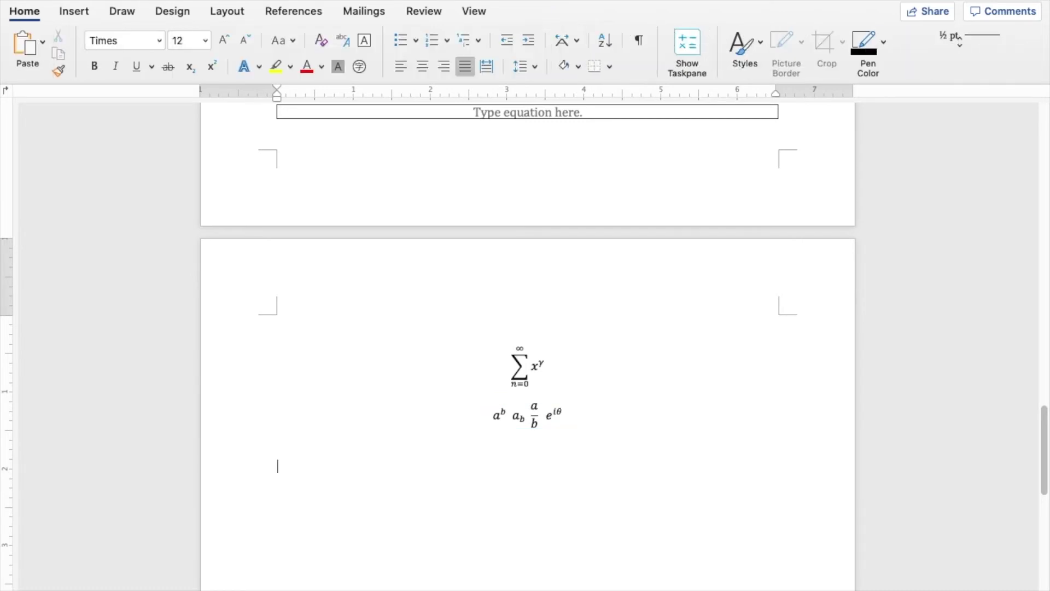
Insert a numbered equation below the row of script and fraction examples, reading z=e^(iθ)
key(ctrl+=)
scroll(578, 503, down, 2)
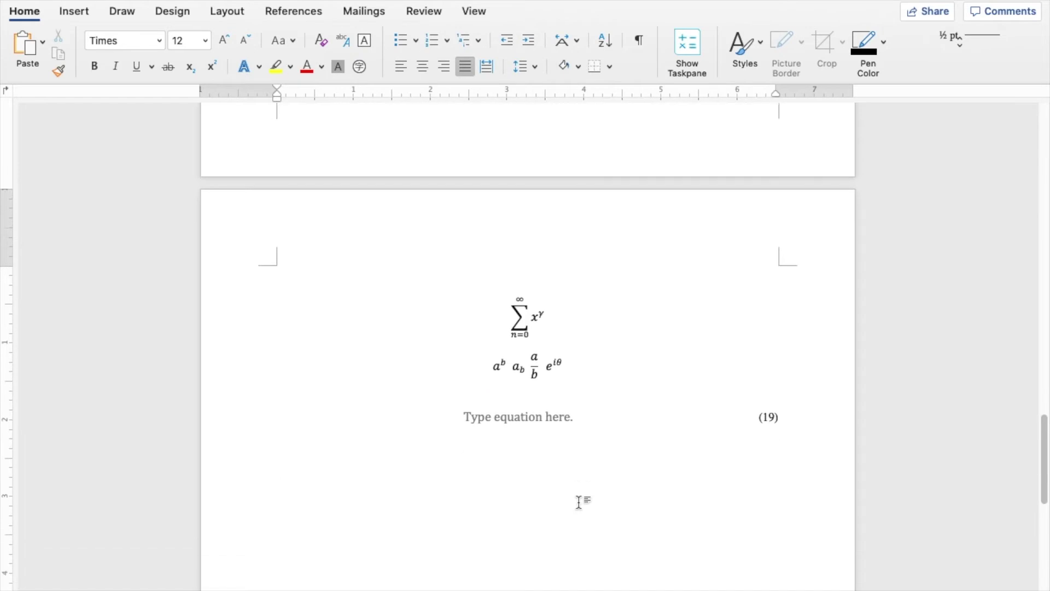
click(537, 394)
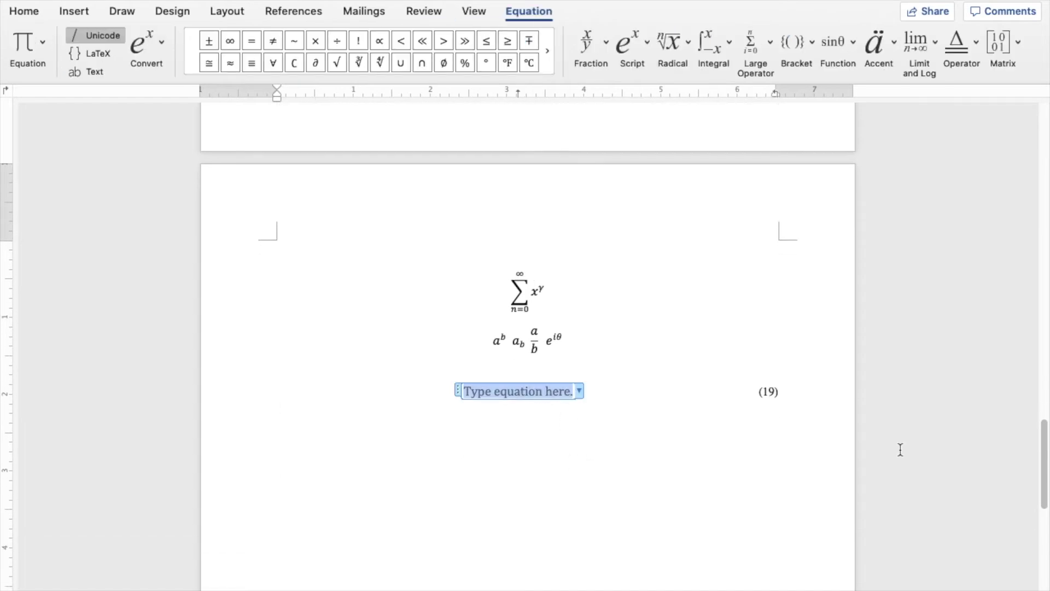
text(z=e^)
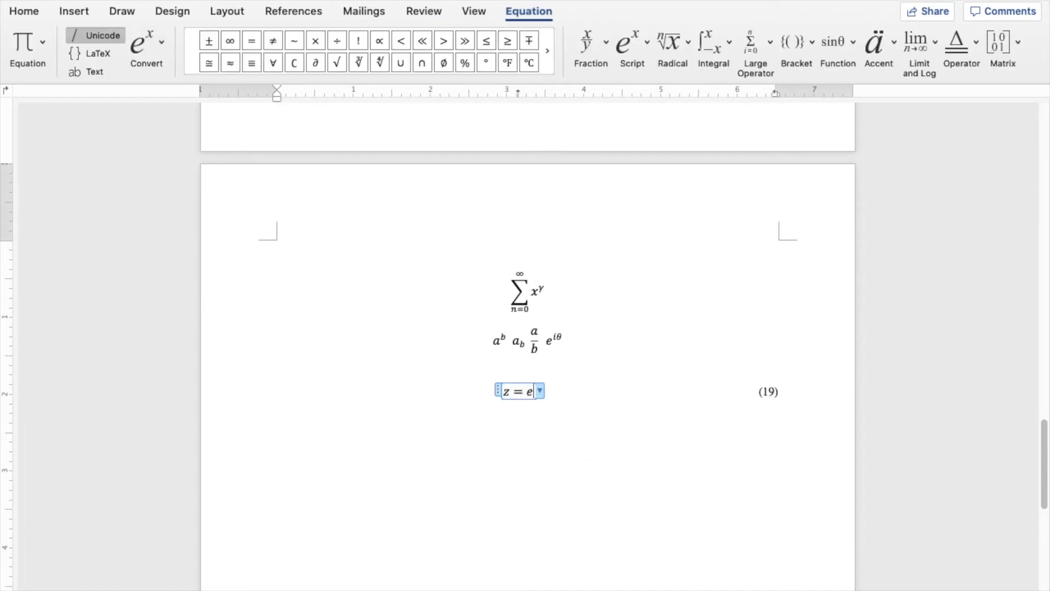
text((i	heta))
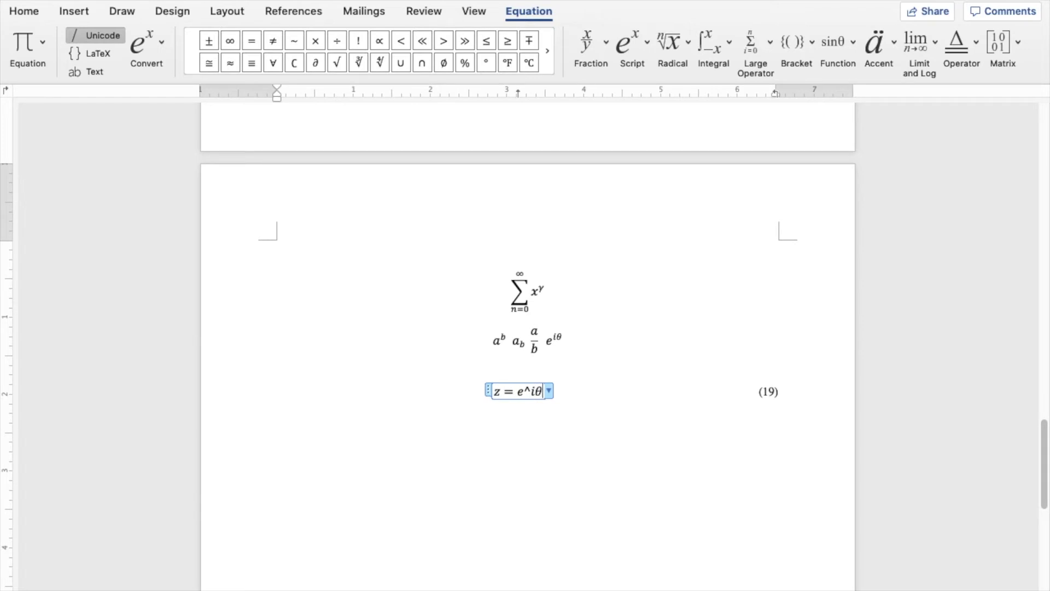
key(Return)
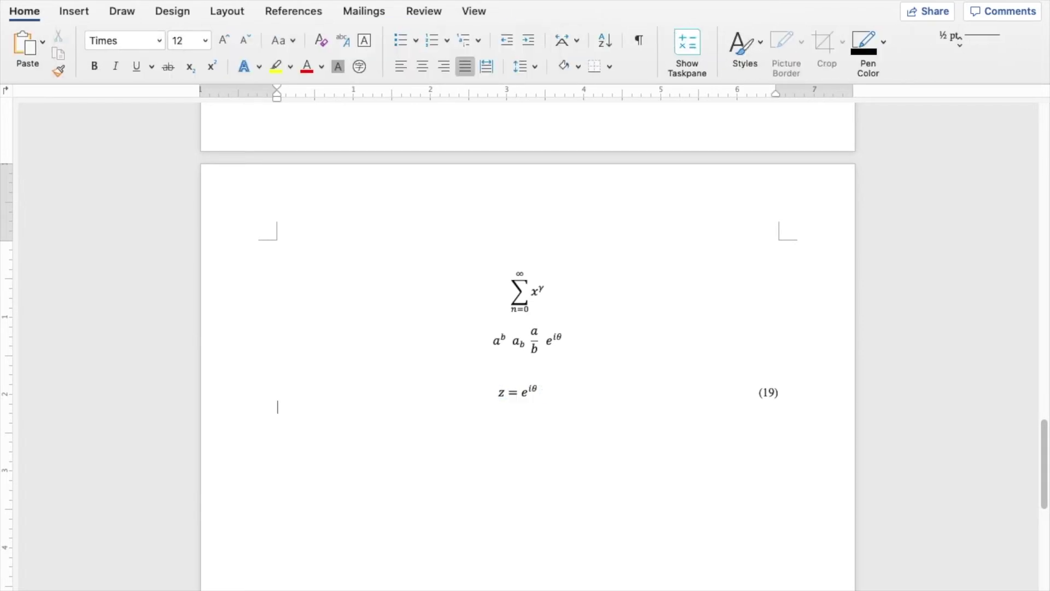
Add a numbered equation below z=e^(iθ) for W as the integral from a to b of vector F · d vector x
scroll(528, 350, down, 2)
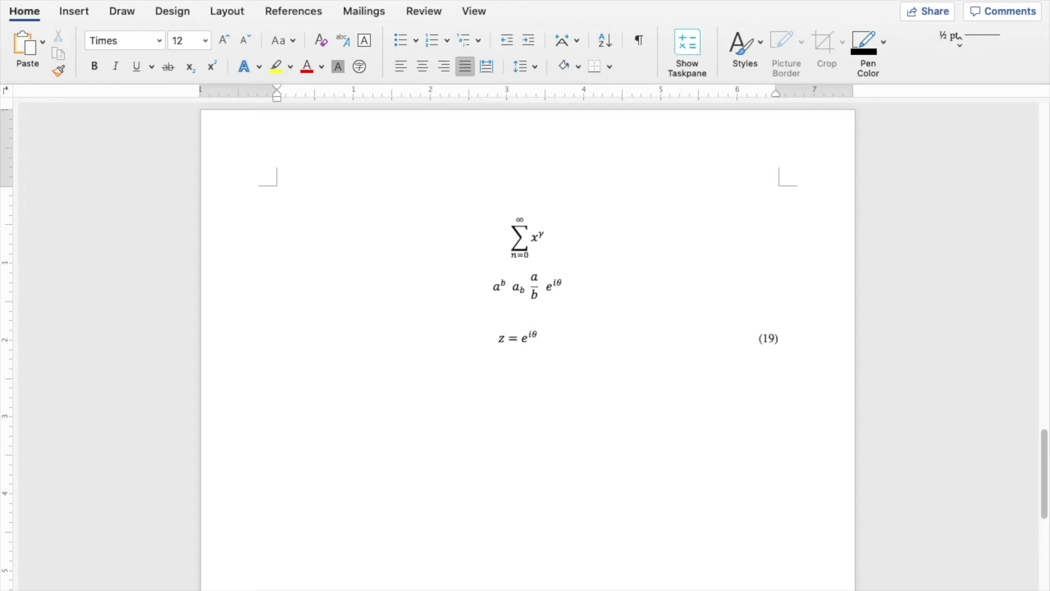
key(Return)
key(ctrl+=)
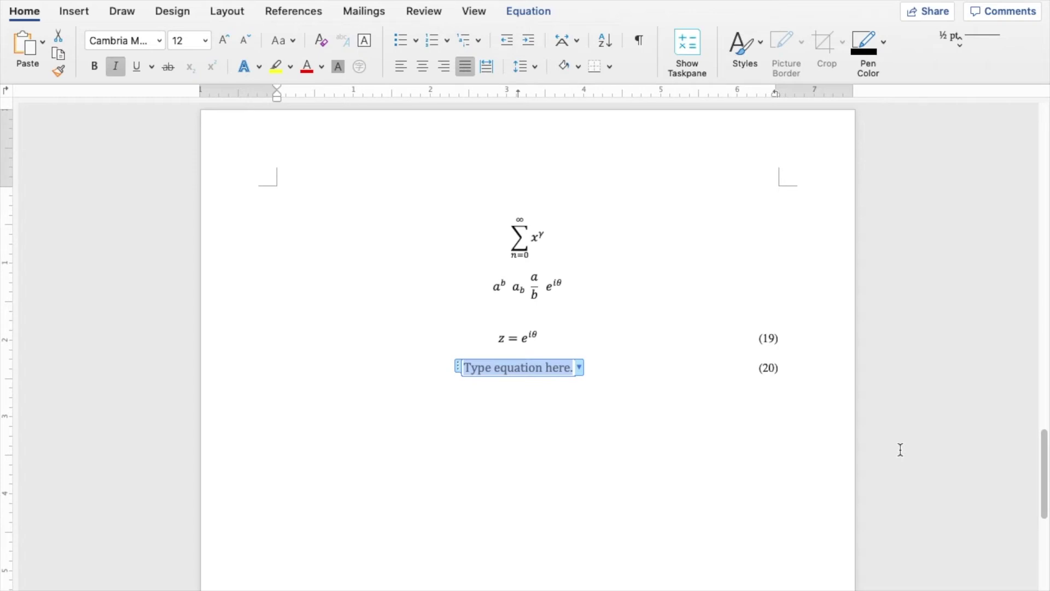
text(W=\int)
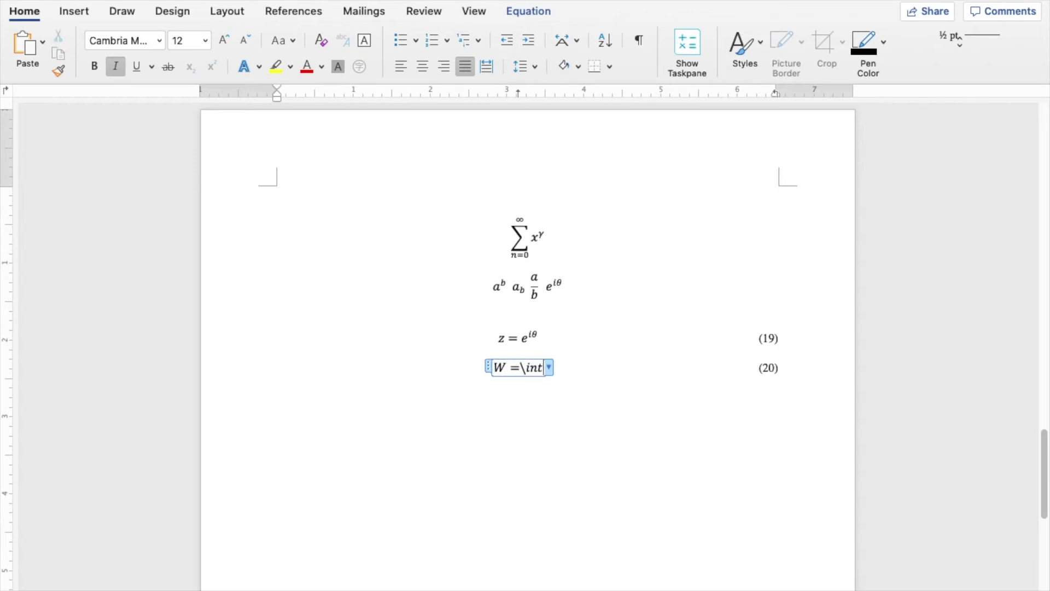
text( _a^b )
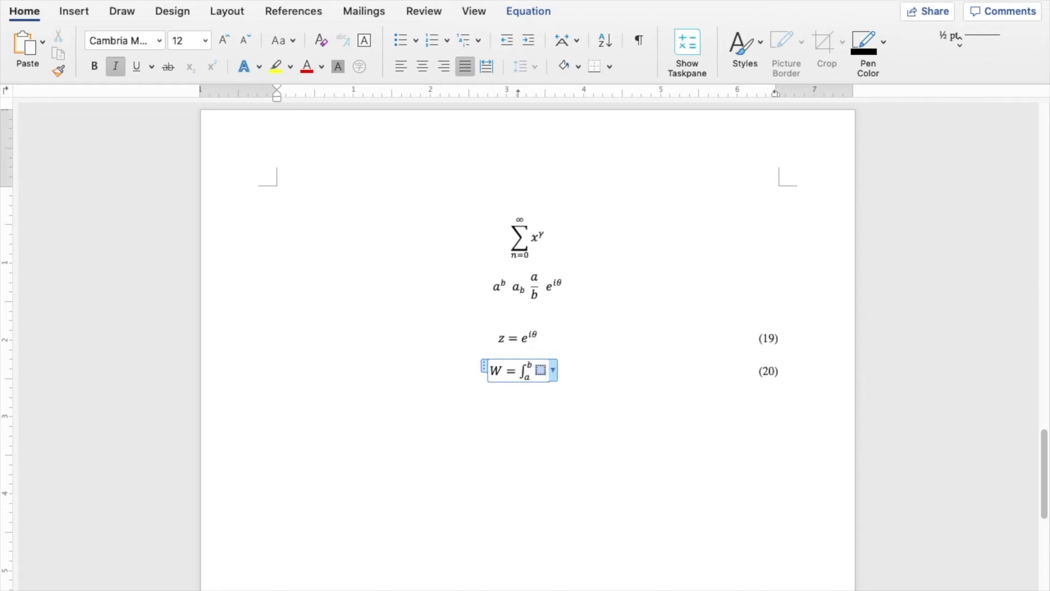
text( F\vec )
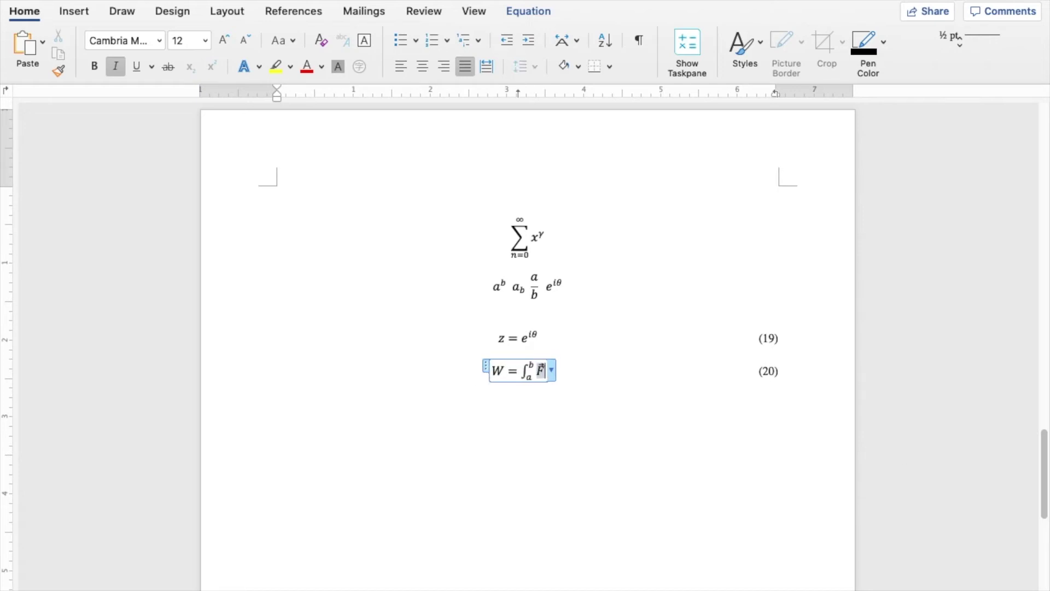
text(\cdot dx\vec)
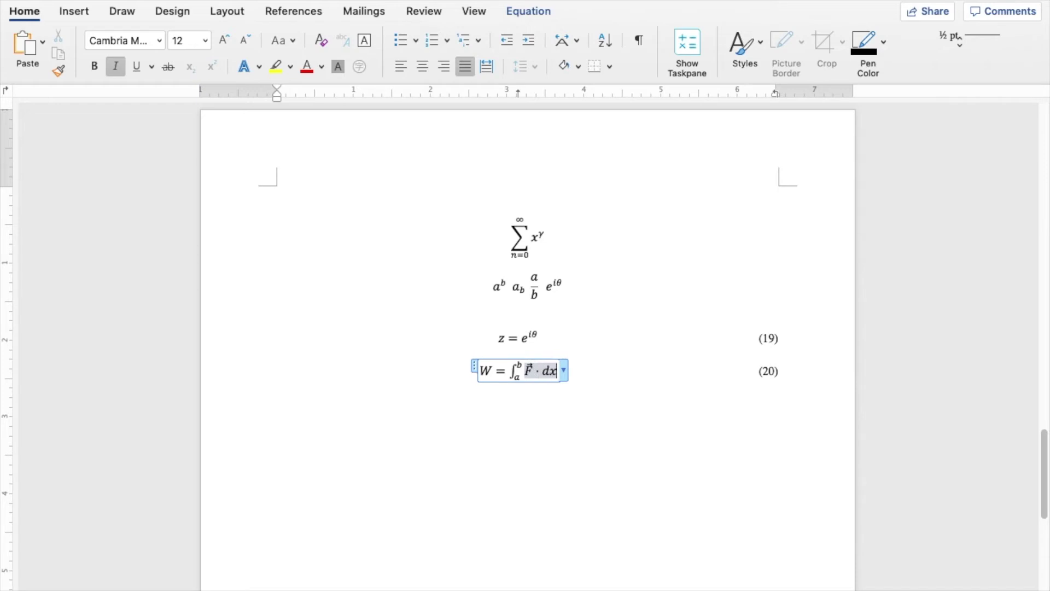
key(Return)
key(Return)
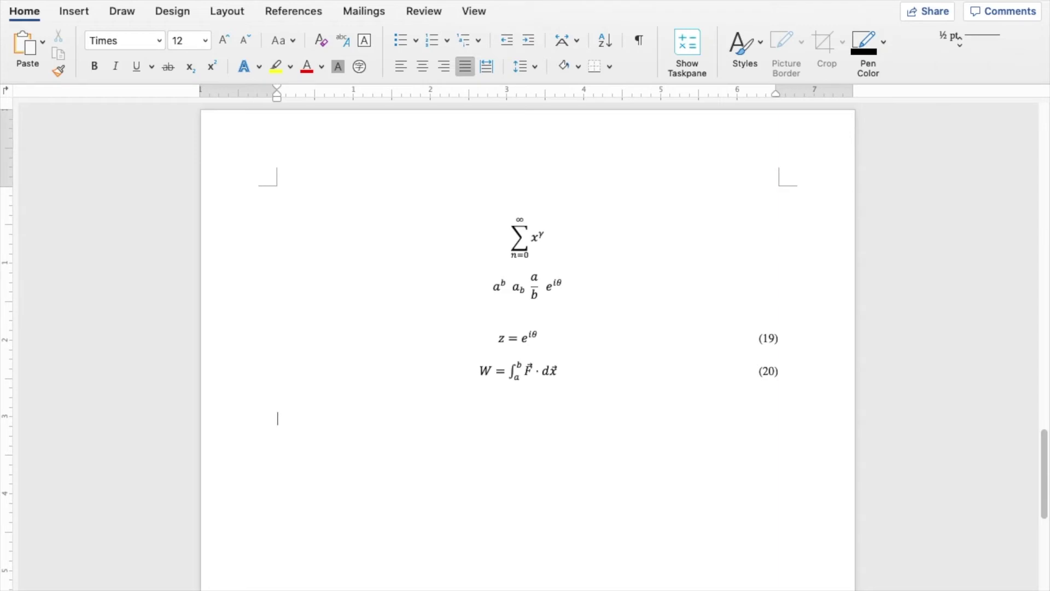
Insert a numbered equation below the work integral, reading ℒ = 1/2 ∂_μ φ ∂^μ φ − 1/2 m^2 φ^2
key(ctrl+=)
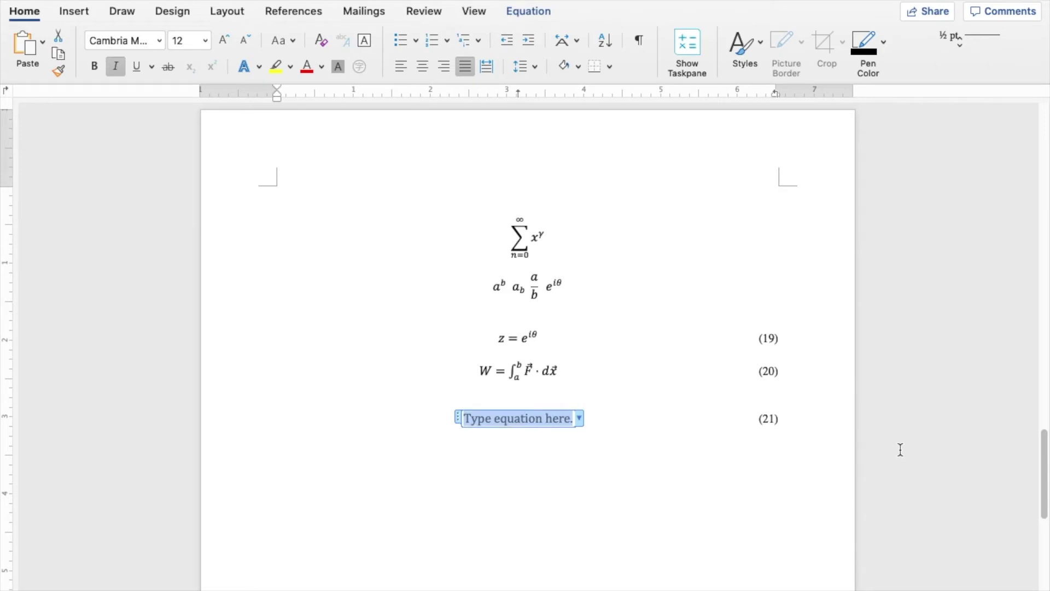
text(\scriptL )
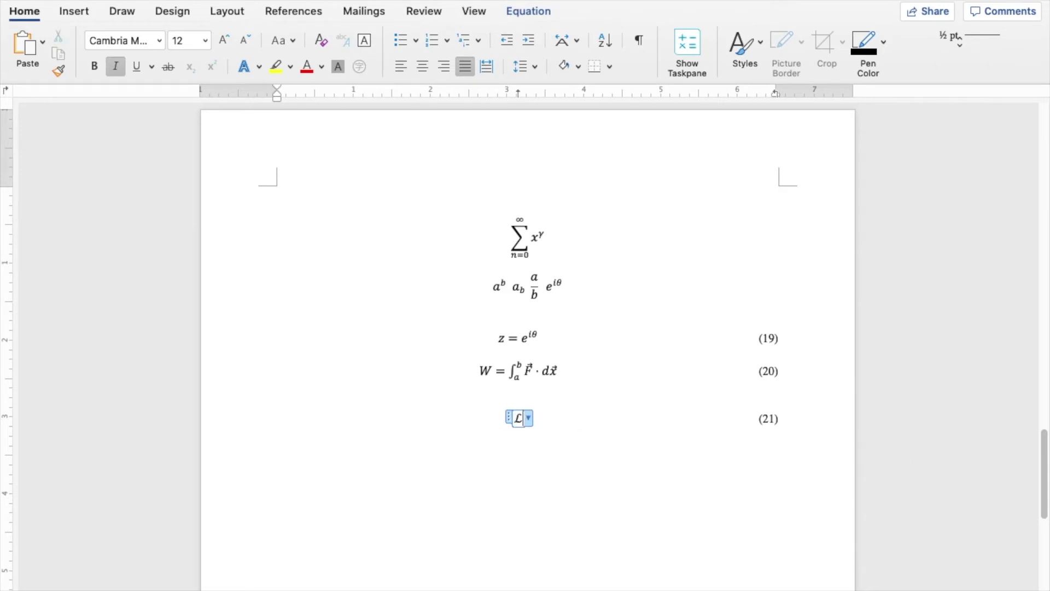
text(=1)
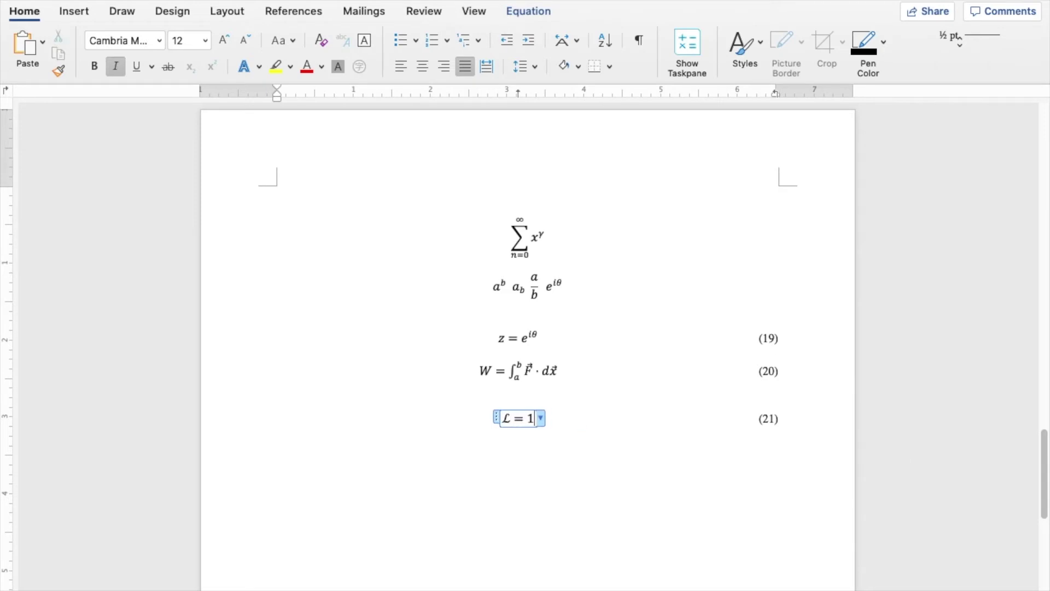
text(/2)
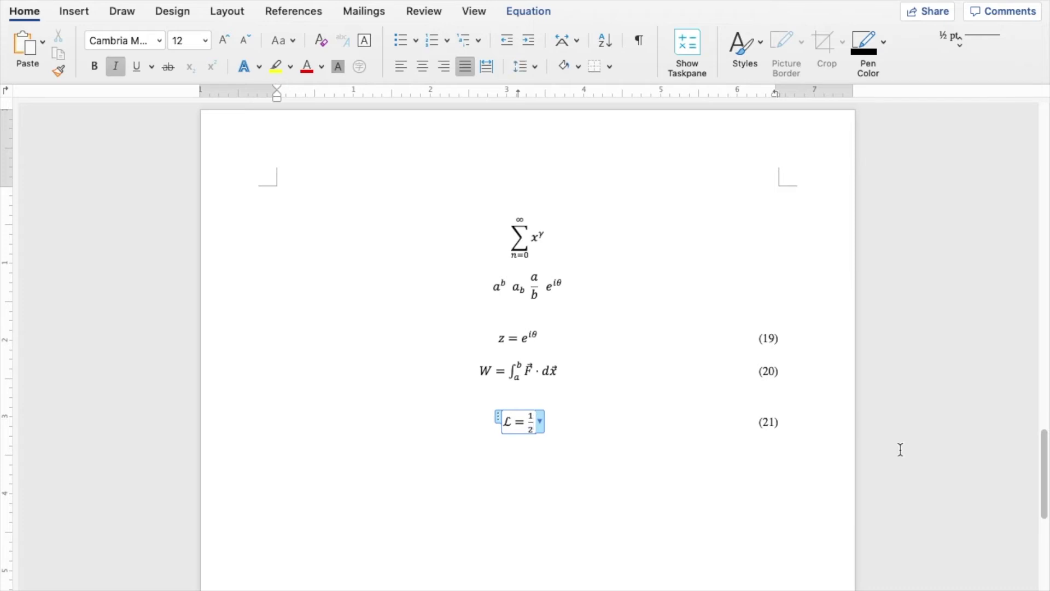
text(\partial_\mu \phi )
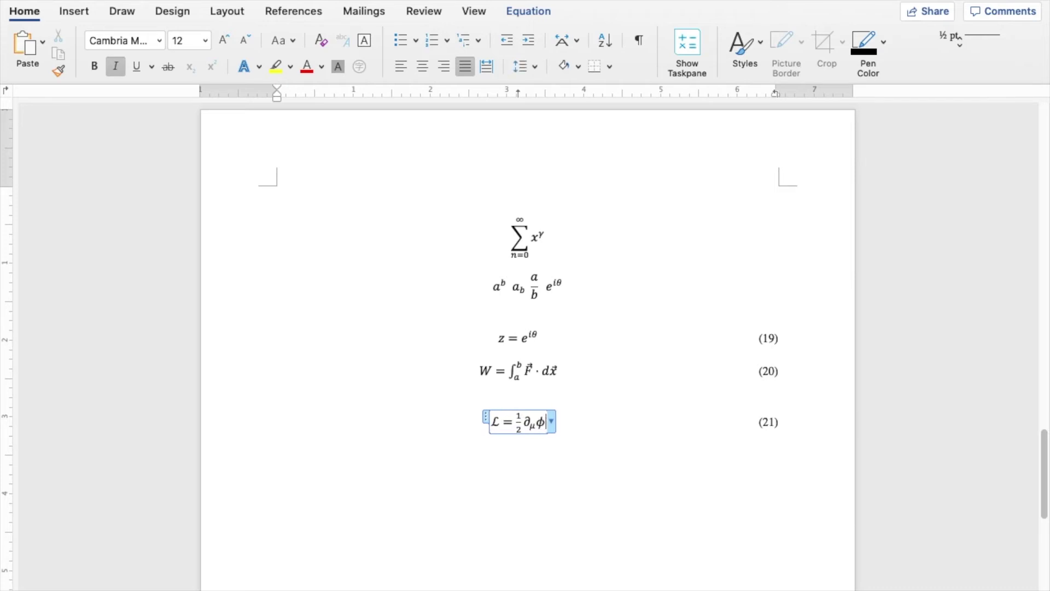
text(\partial^\m)
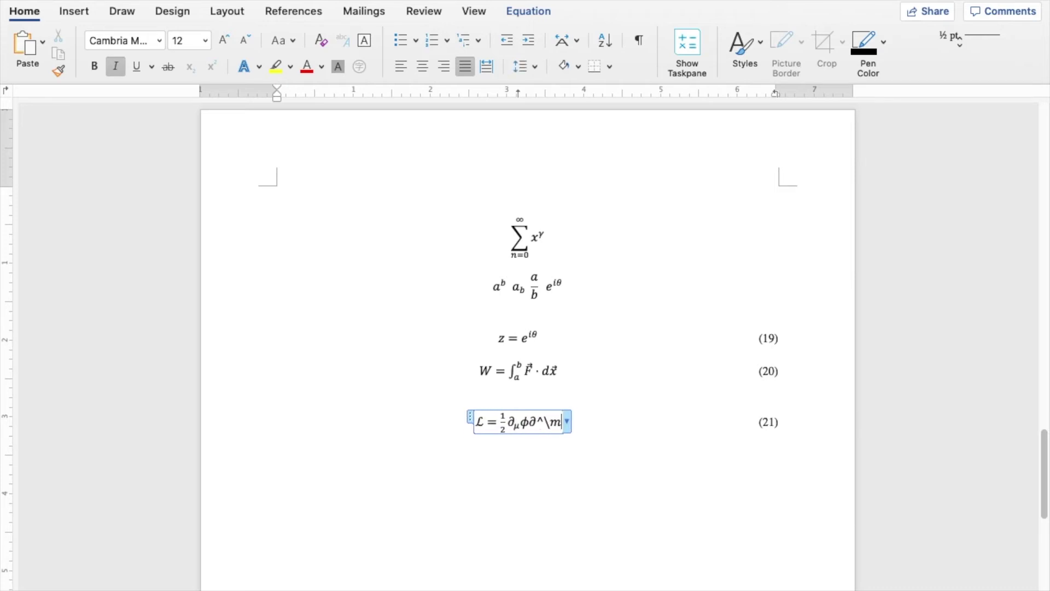
text(u \phi -1/)
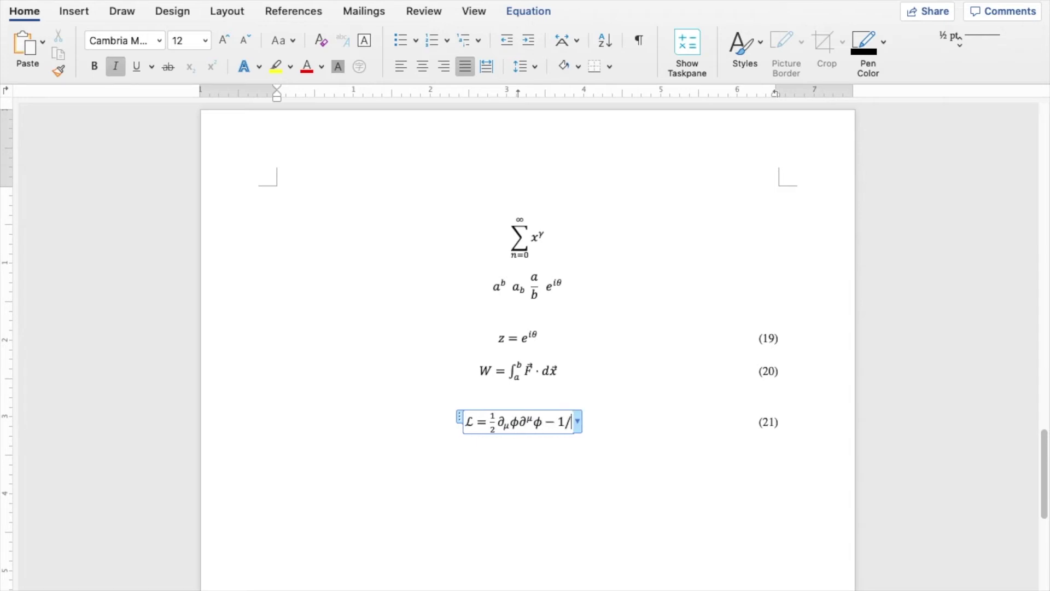
text(2 m^2 \phi ^2)
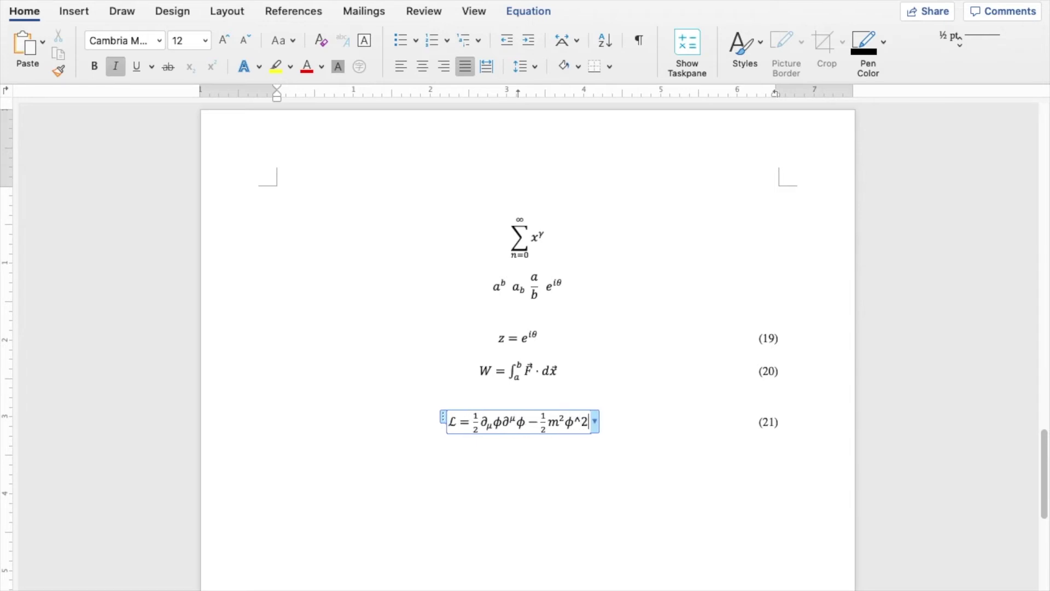
key(Return)
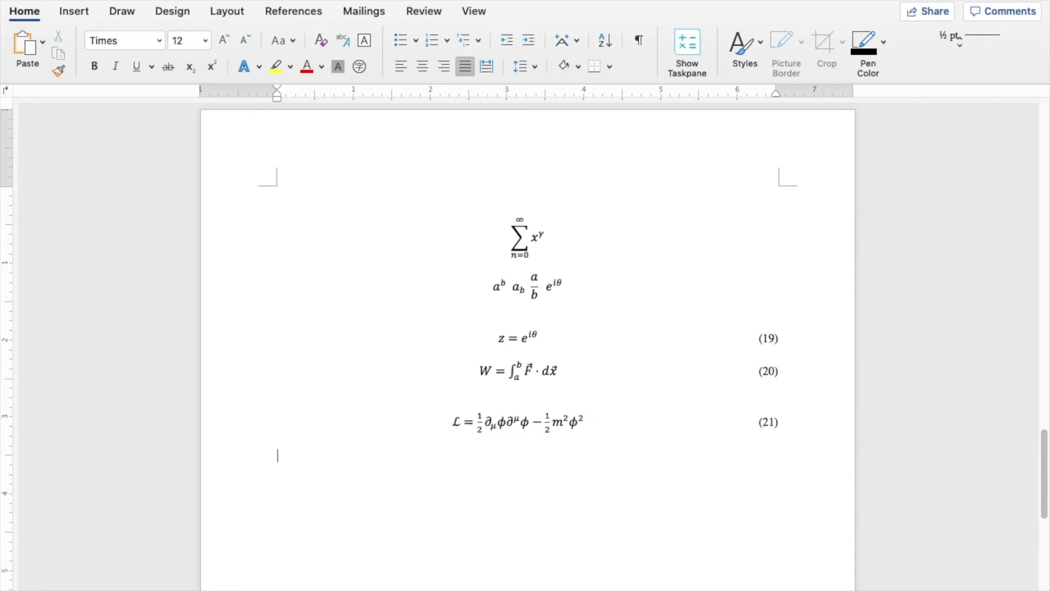
Start a numbered equation below the scalar Lagrangian with ℒ = ψ̄(i, leaving it open after the i
key(ctrl+=)
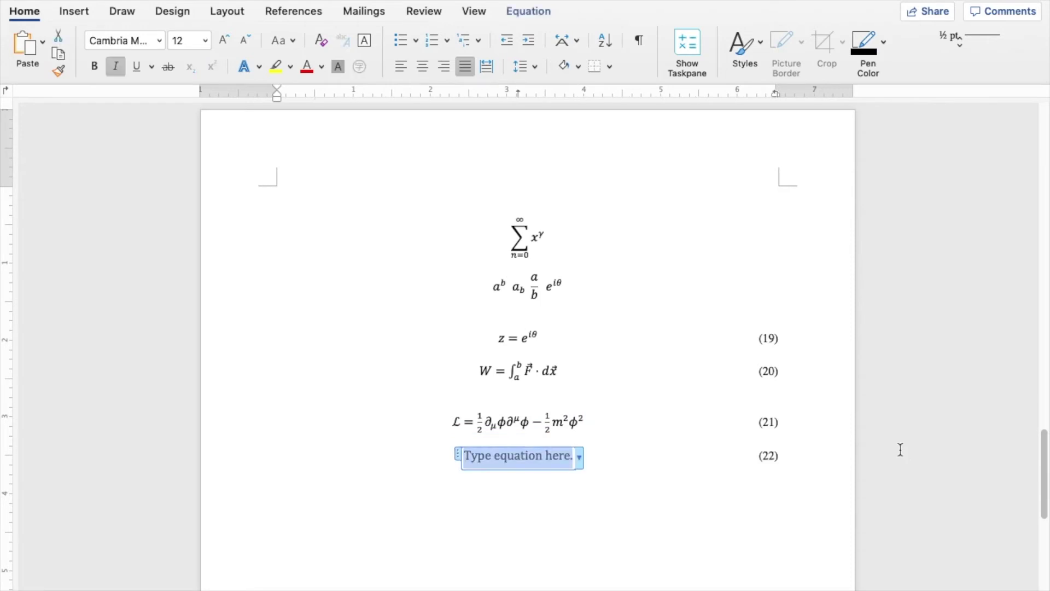
text(\scriptL =)
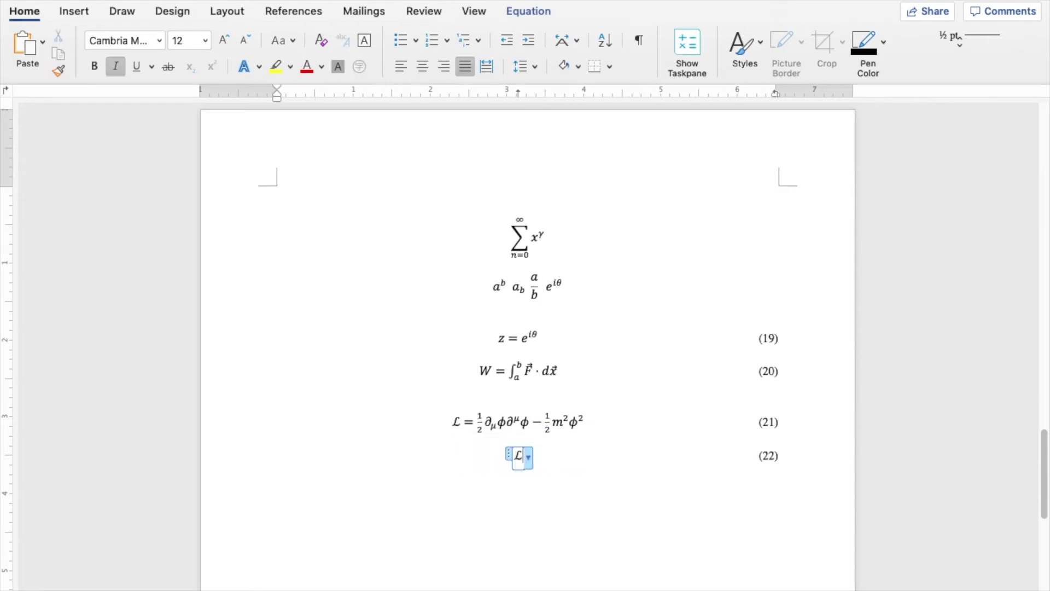
text(\psi\bar ()
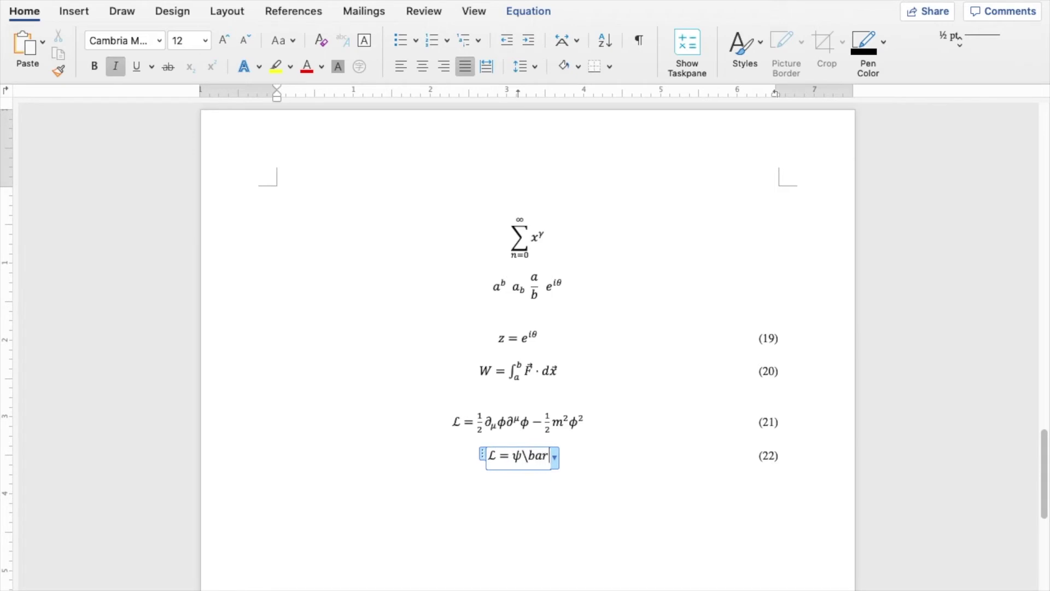
text(i\ds)
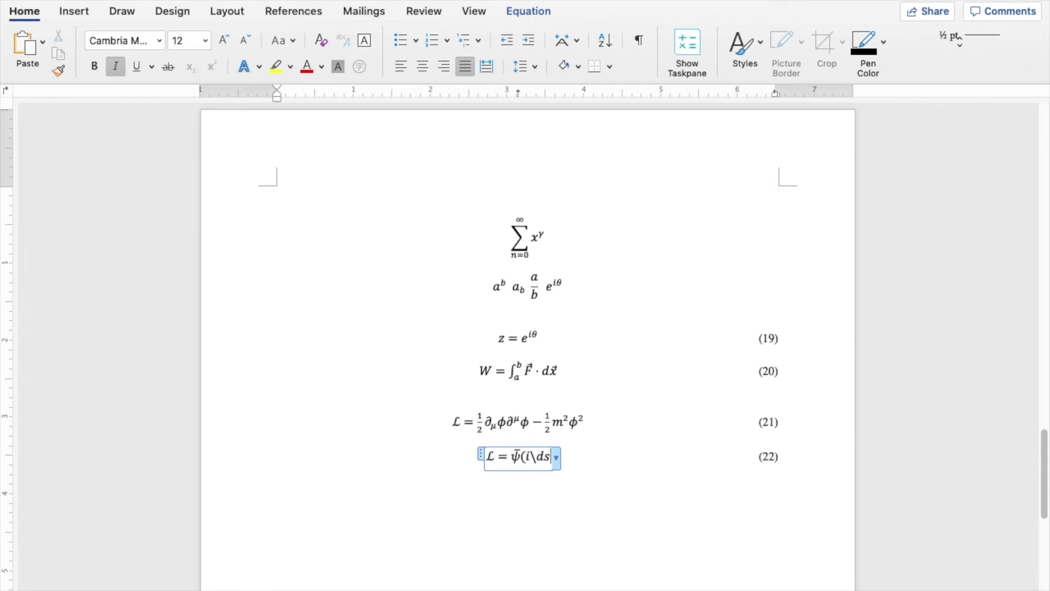
text(lash)
key(BackSpace)
key(BackSpace)
key(BackSpace)
key(BackSpace)
key(BackSpace)
key(BackSpace)
key(BackSpace)
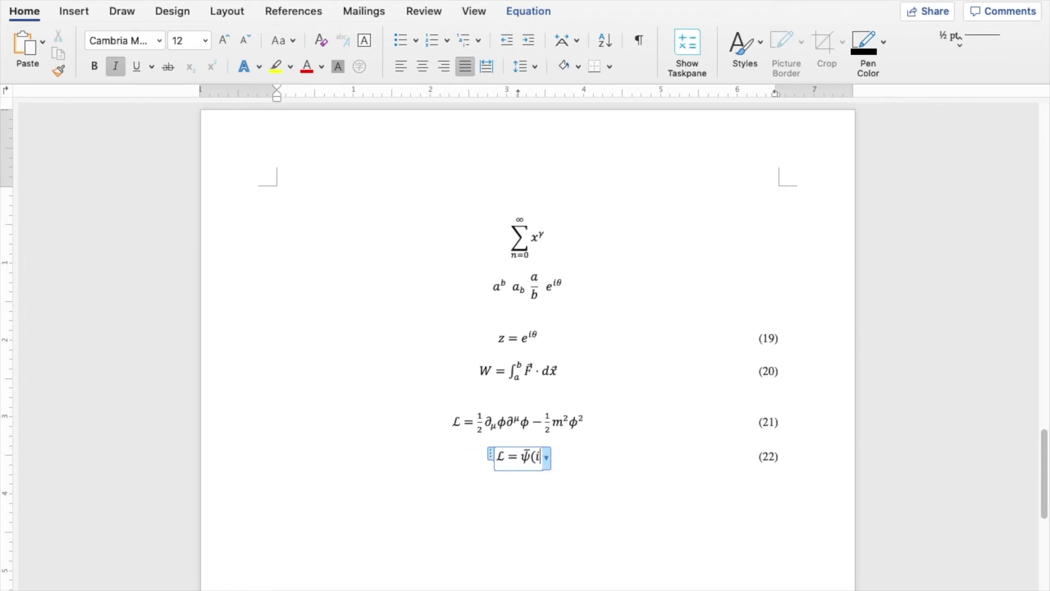
Produce a slashed ∂ with \dslash in the text line above the unfinished equation, and move it to just after the i in that equation
key(Up)
text(\dslash)
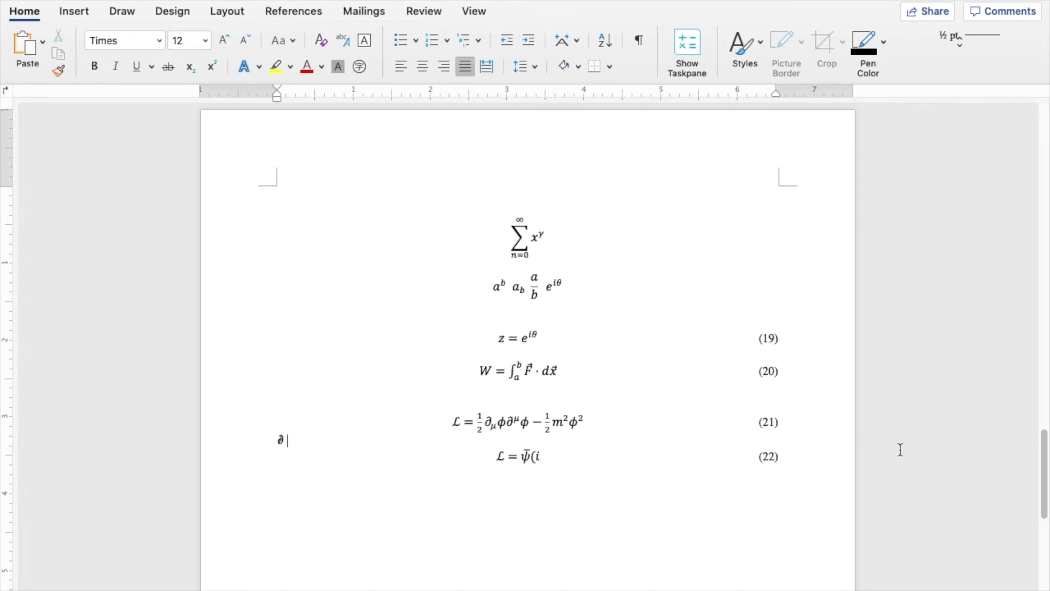
key(super+shift+Left)
key(super+x)
key(super+z)
key(Right)
key(shift+Left)
key(super+x)
key(Down)
key(super+Right)
key(Left)
key(Left)
key(Left)
key(Left)
key(Left)
key(Left)
key(super+v)
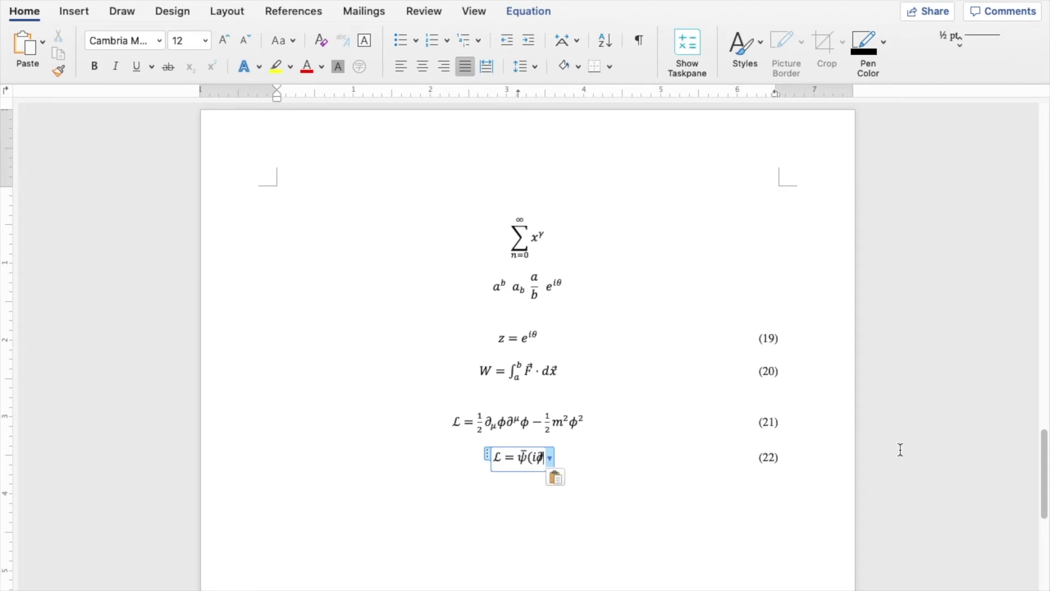
Complete the fermion Lagrangian with −m)ψ after the slashed ∂, and leave the equation
text(-m)\ps)
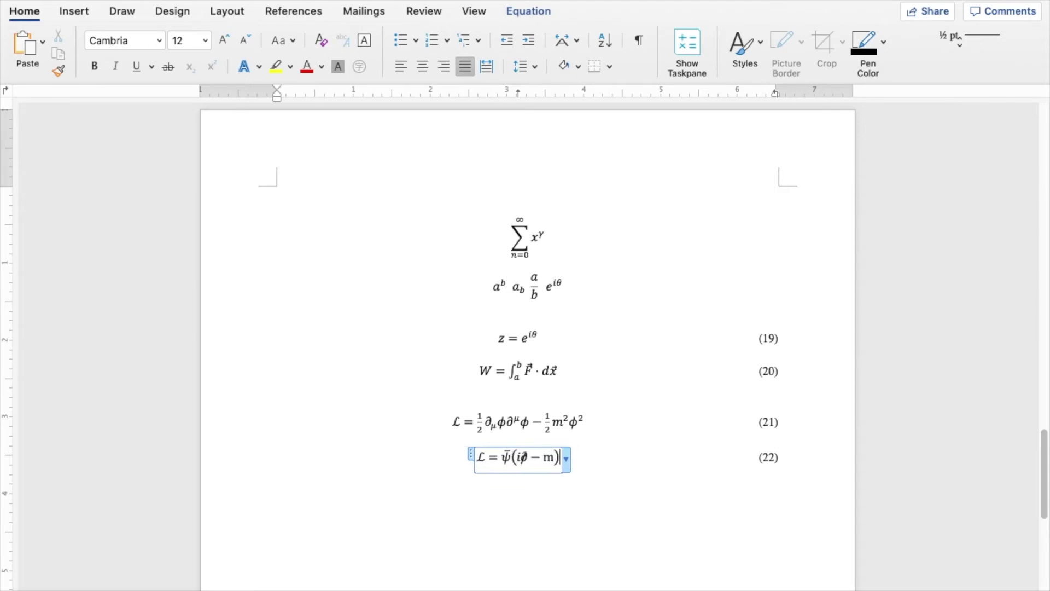
text(i)
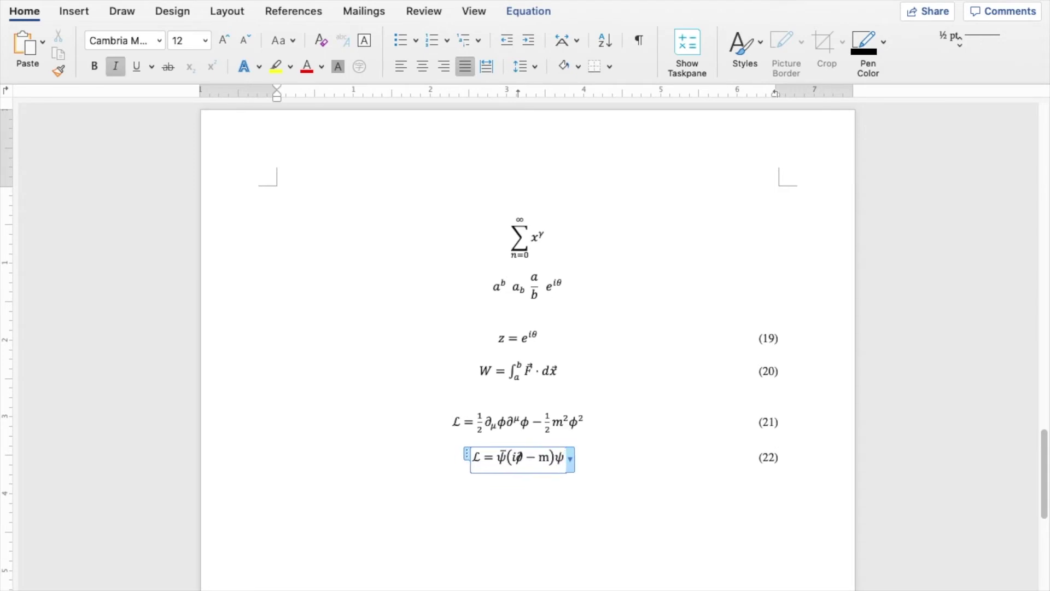
key(Return)
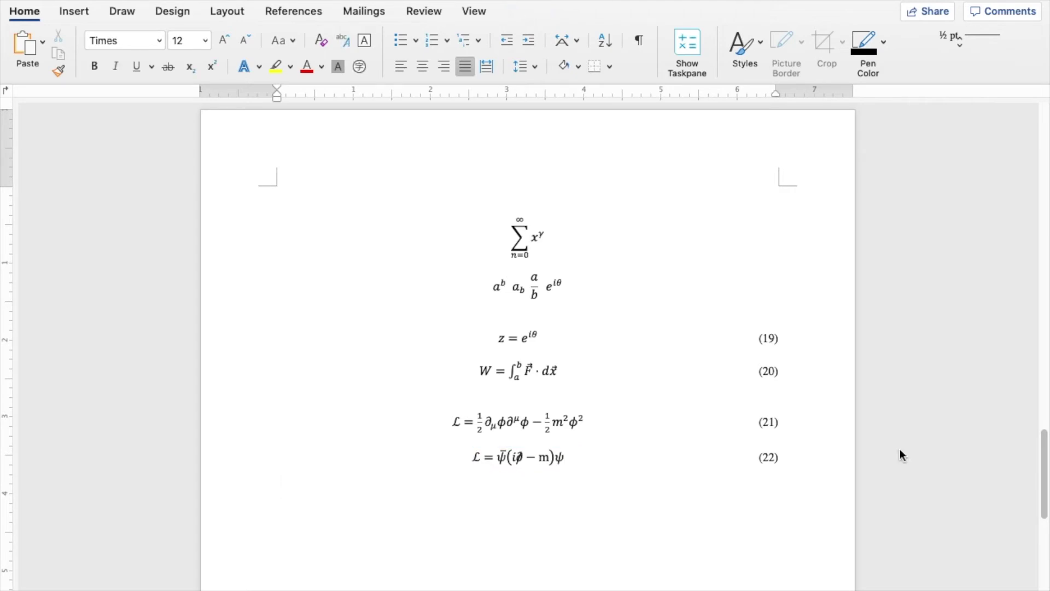
Insert a numbered equation below the fermion Lagrangian, reading G_μν = 8πG T_μν
key(ctrl+=)
key(Up)
key(Right)
key(Right)
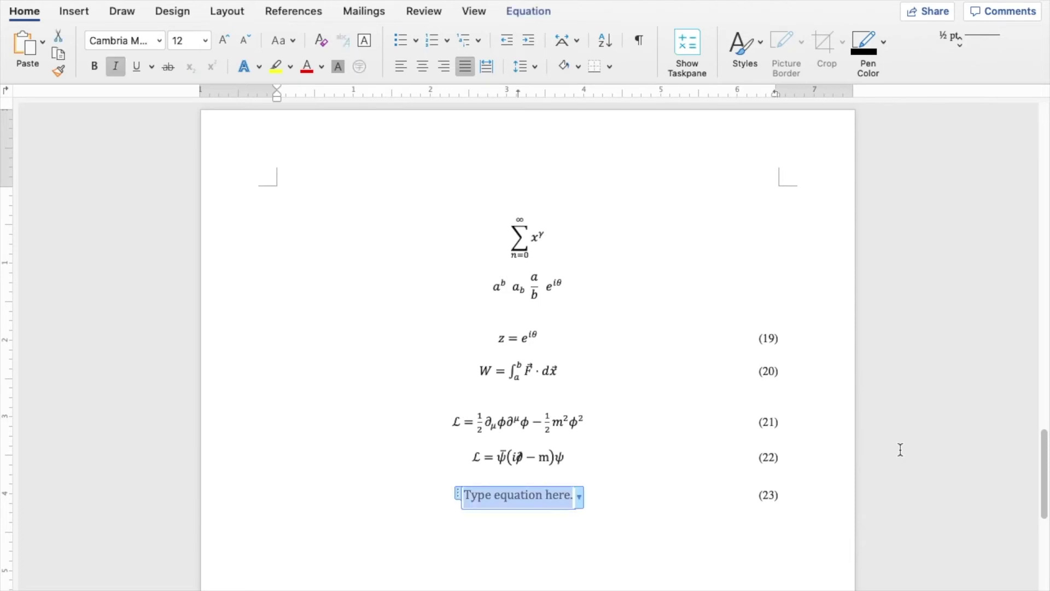
text(G_\)
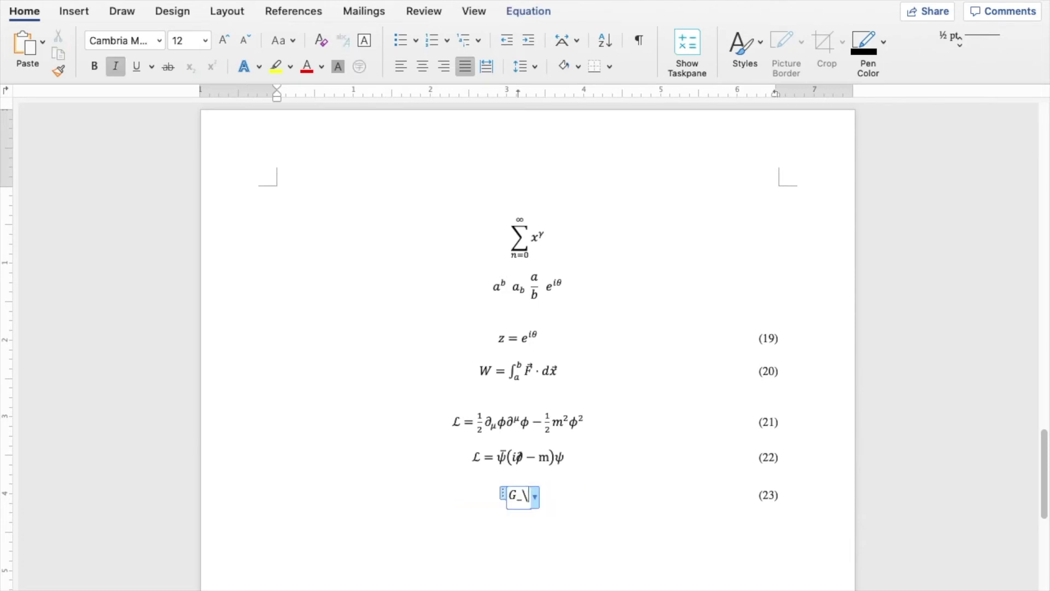
text(mu\nu = 8)
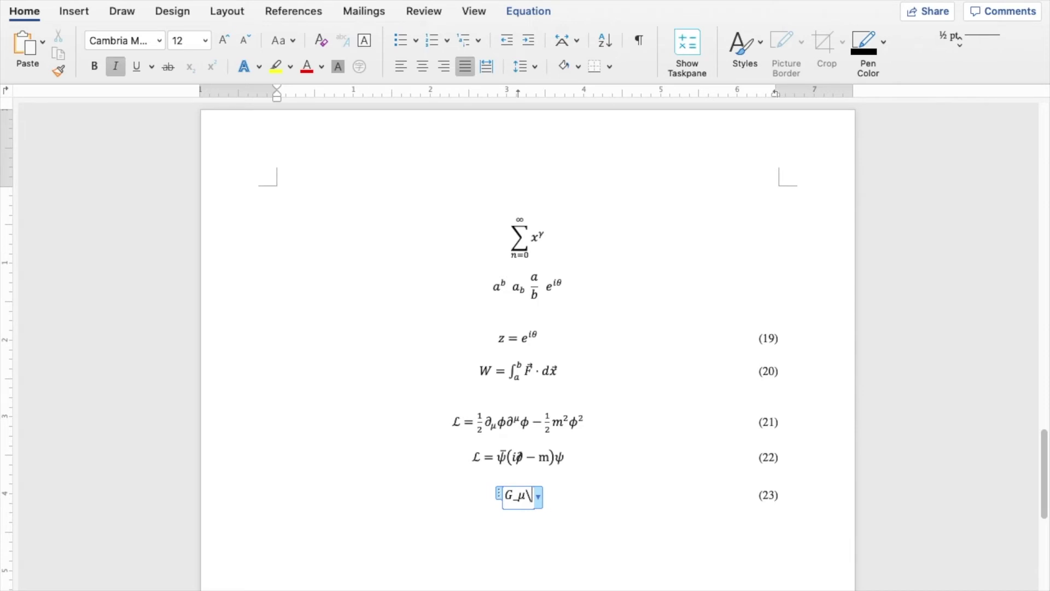
text(\pi GT_\mu\)
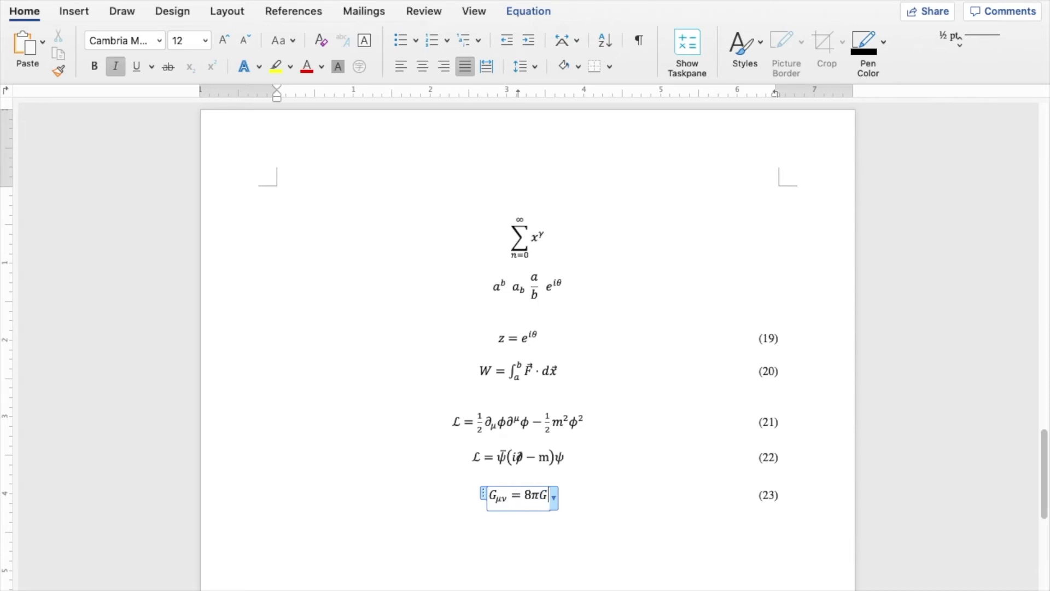
text(nu)
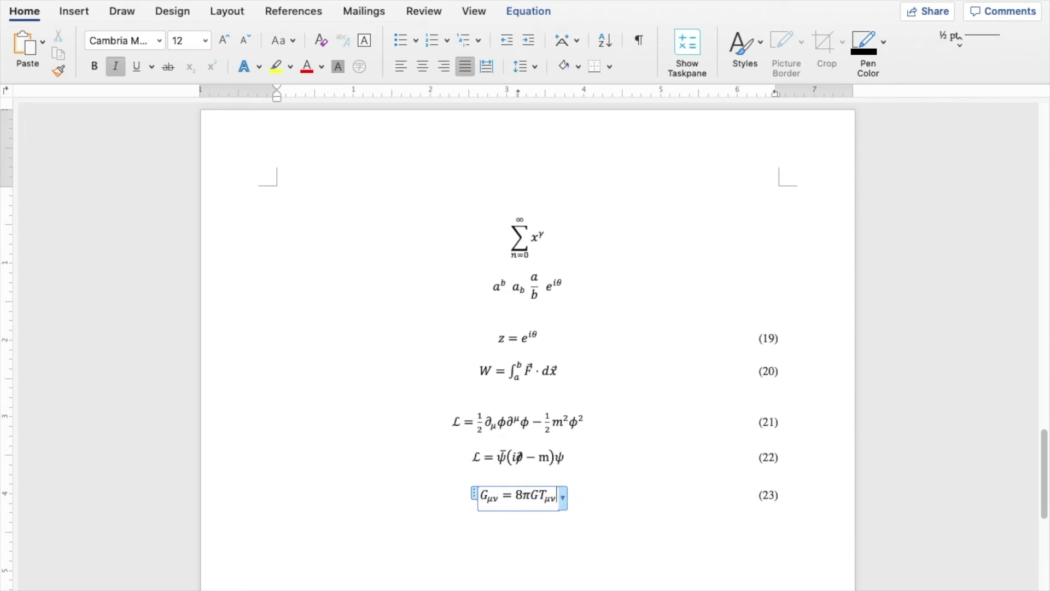
Add a space between G and T_μν in the Einstein equation, and leave the equation
key(Left)
key(Left)
key(Left)
key(Left)
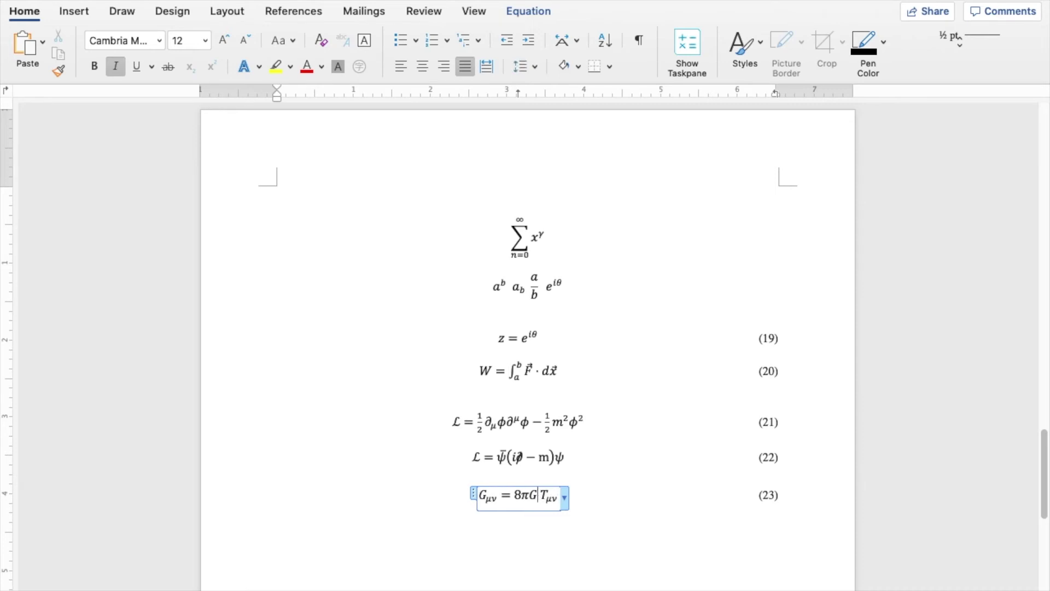
key(Down)
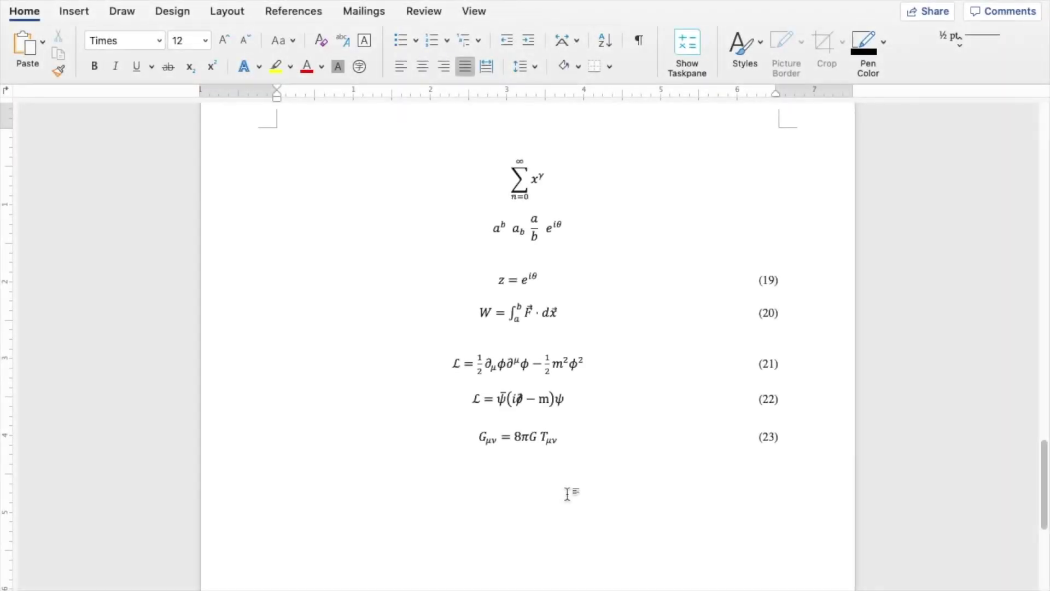
Examine the inline, boxed and numbered equations in the U(1)-gauge theory prelude of the Non-Abelian Gauge Theories notes, and return to the practice document
scroll(568, 493, down, 2)
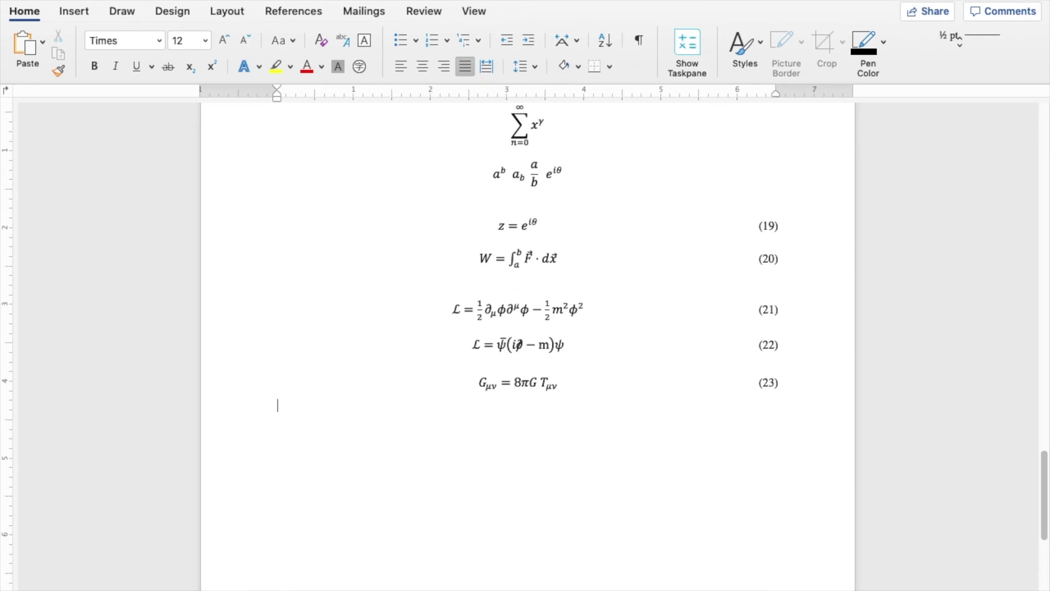
scroll(567, 493, up, 1)
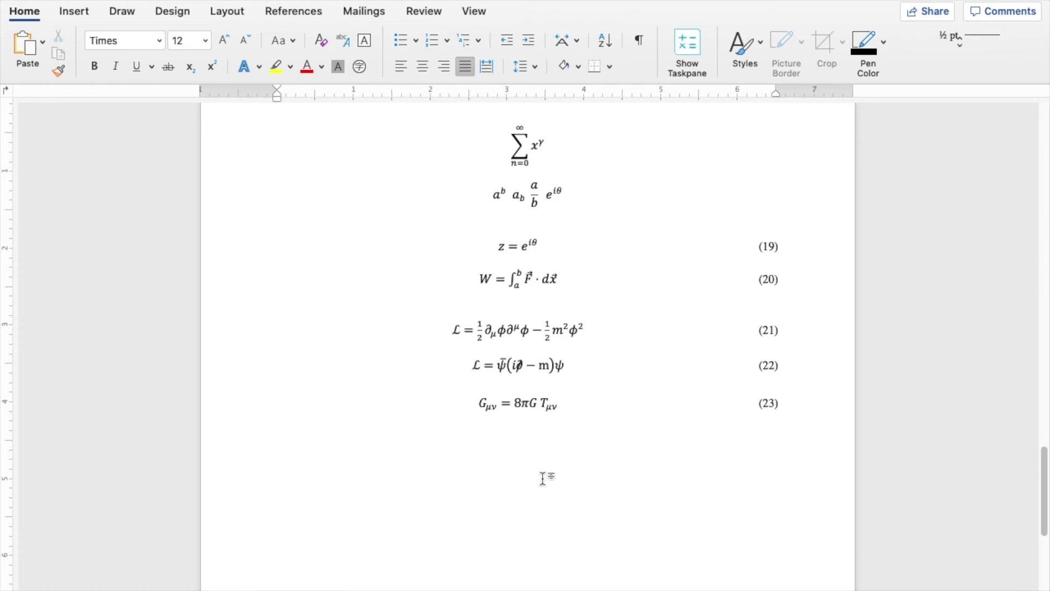
key(ctrl+Left)
scroll(542, 479, up, 12)
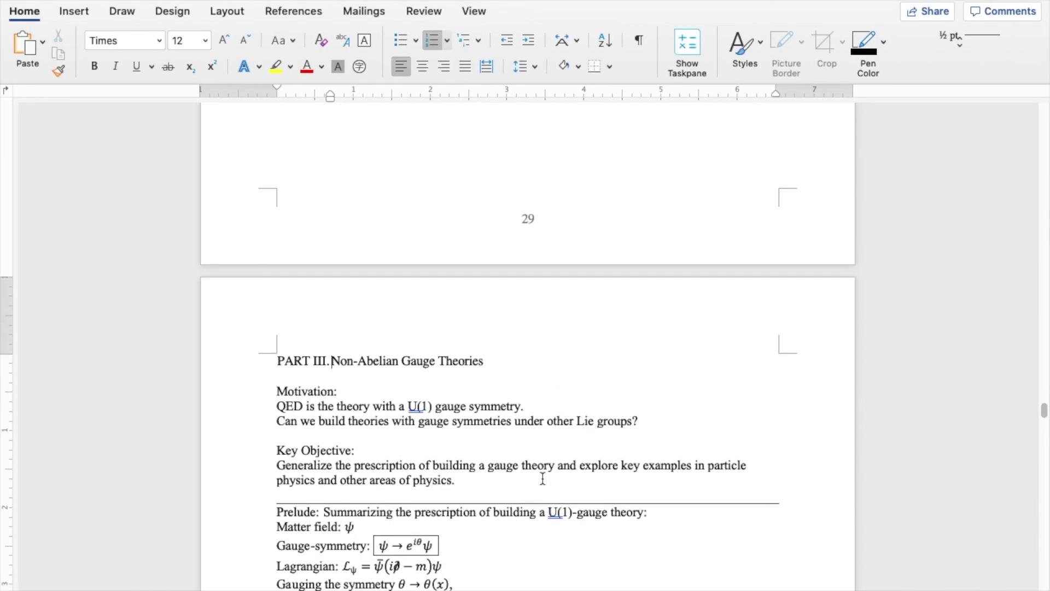
scroll(543, 477, down, 12)
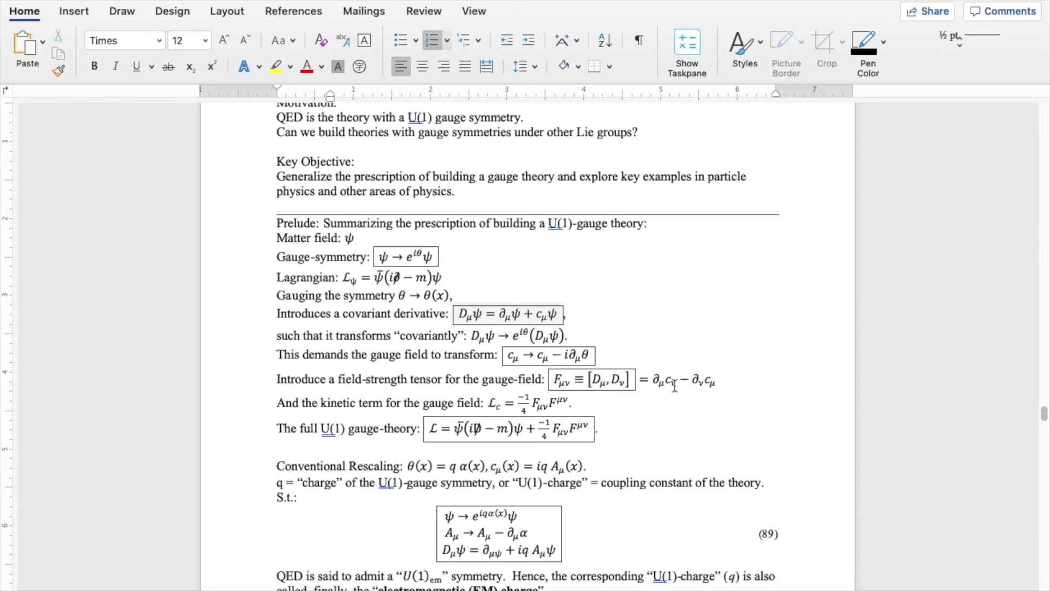
scroll(675, 386, down, 6)
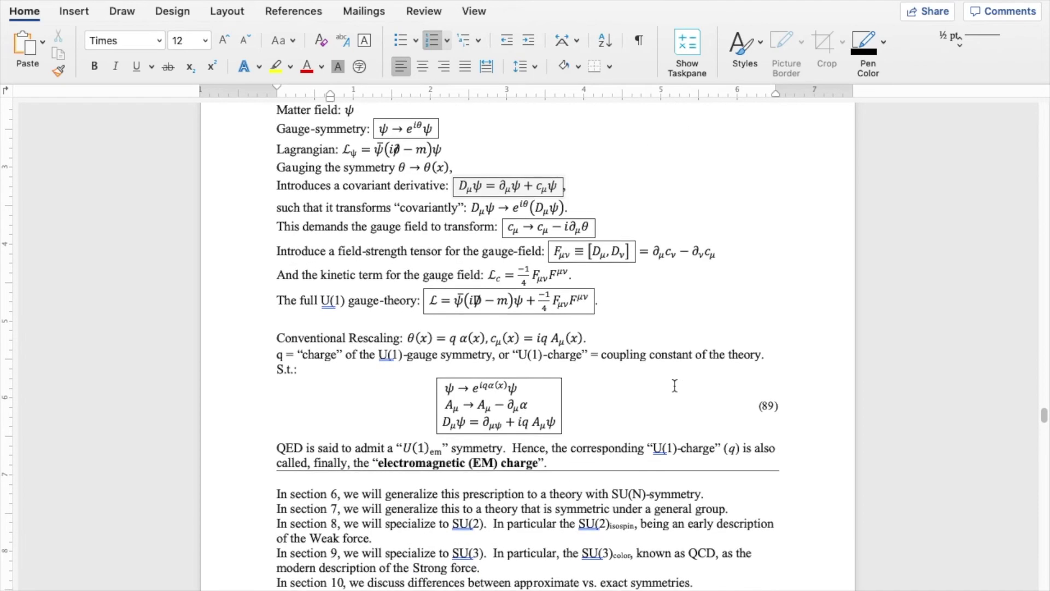
scroll(674, 387, up, 3)
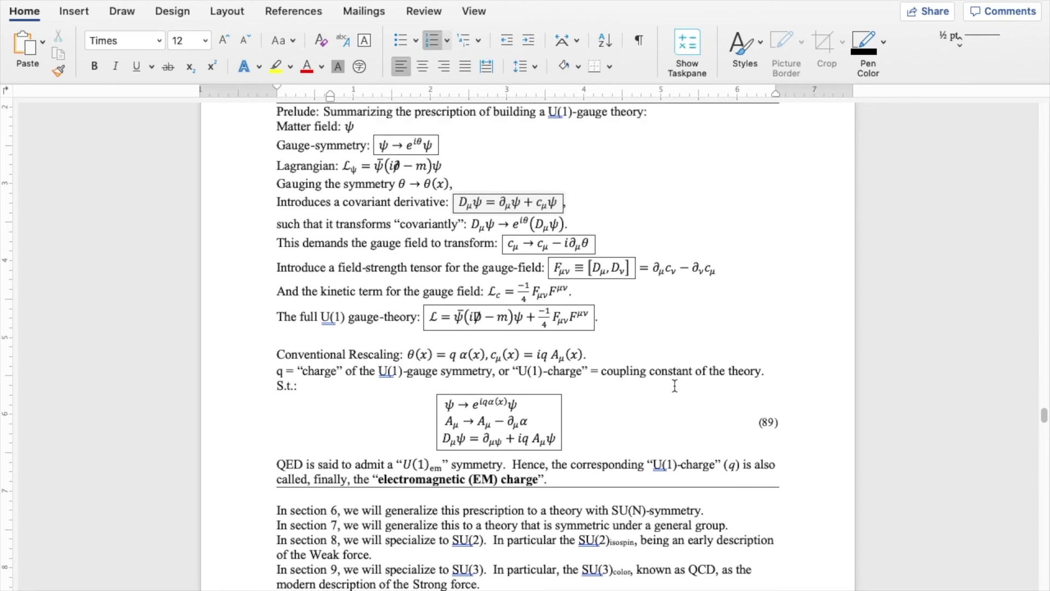
key(ctrl+Right)
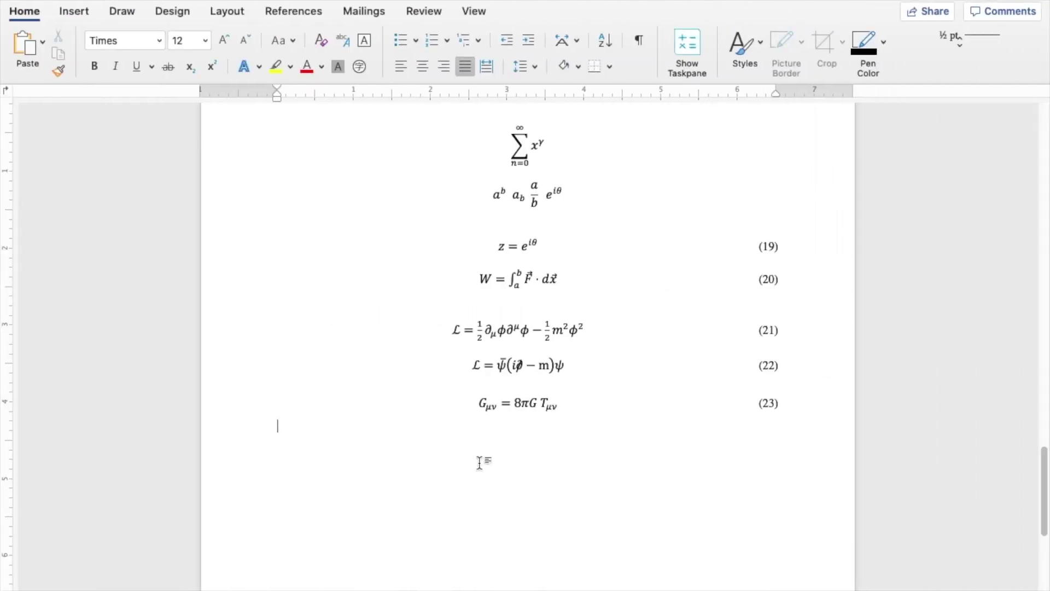
Insert a boxed equation below the Einstein equation, reading sin² θ + cos² θ = 1, and leave it
key(ctrl+equal)
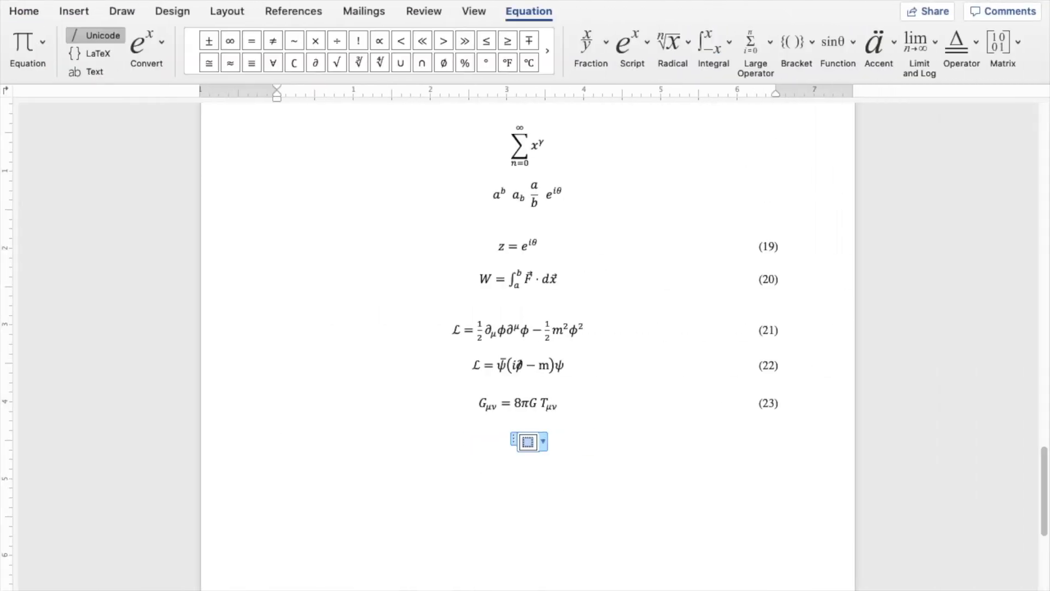
text(sin\t)
key(BackSpace)
key(BackSpace)
text(^2 \theta +cos^2 \theta =1)
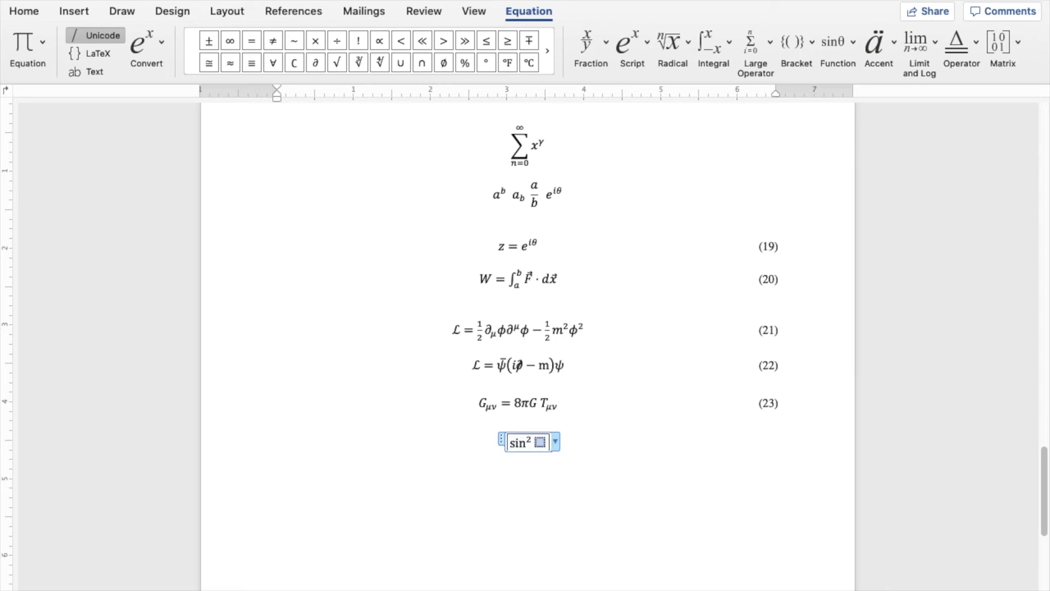
key(Right)
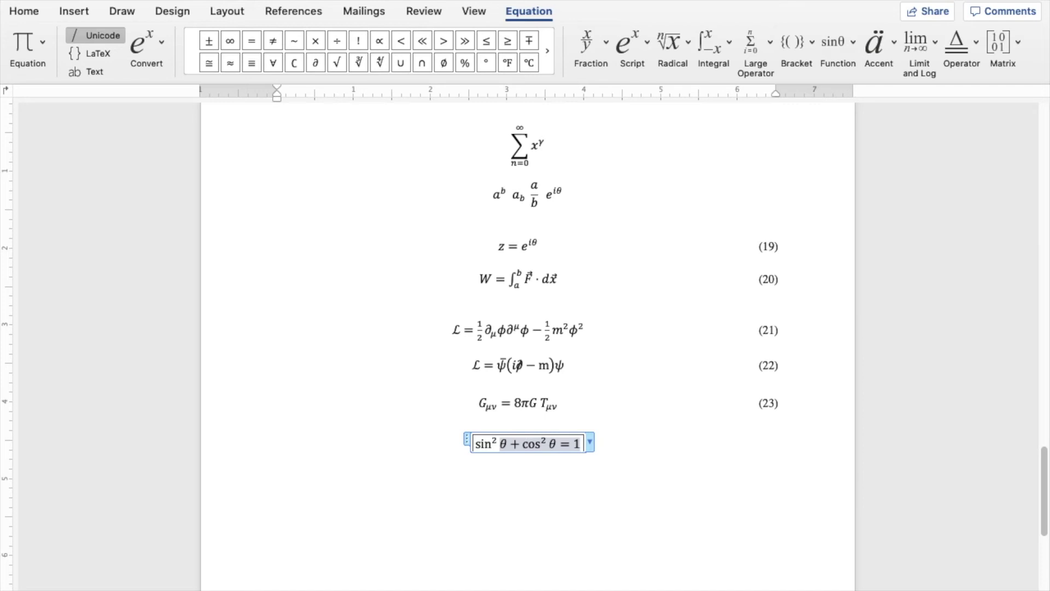
click(484, 463)
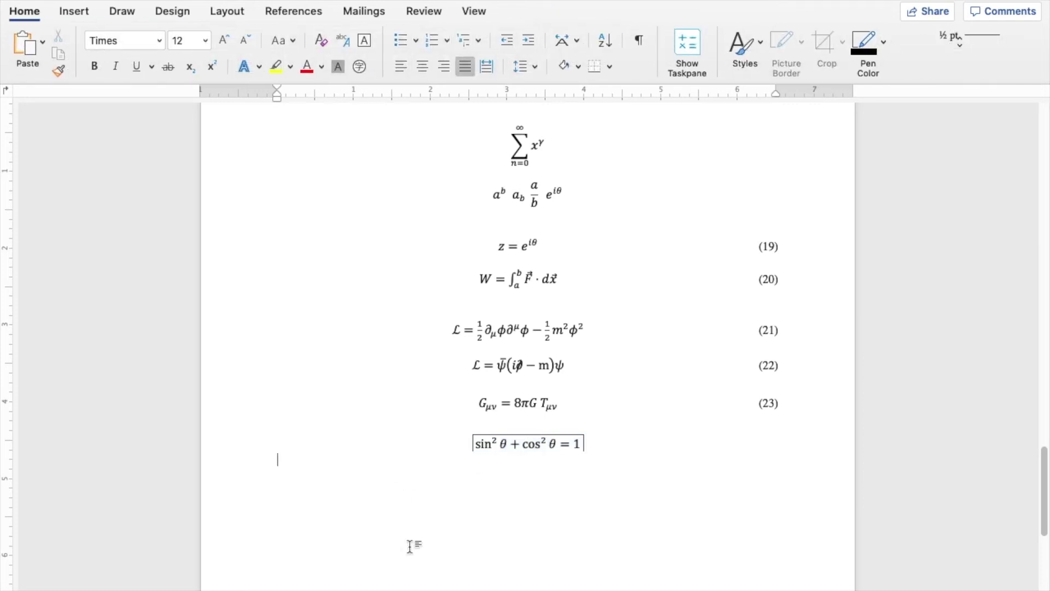
Set the paragraph spacing after the boxed trigonometric identity to 6 pt
key(shift+Up)
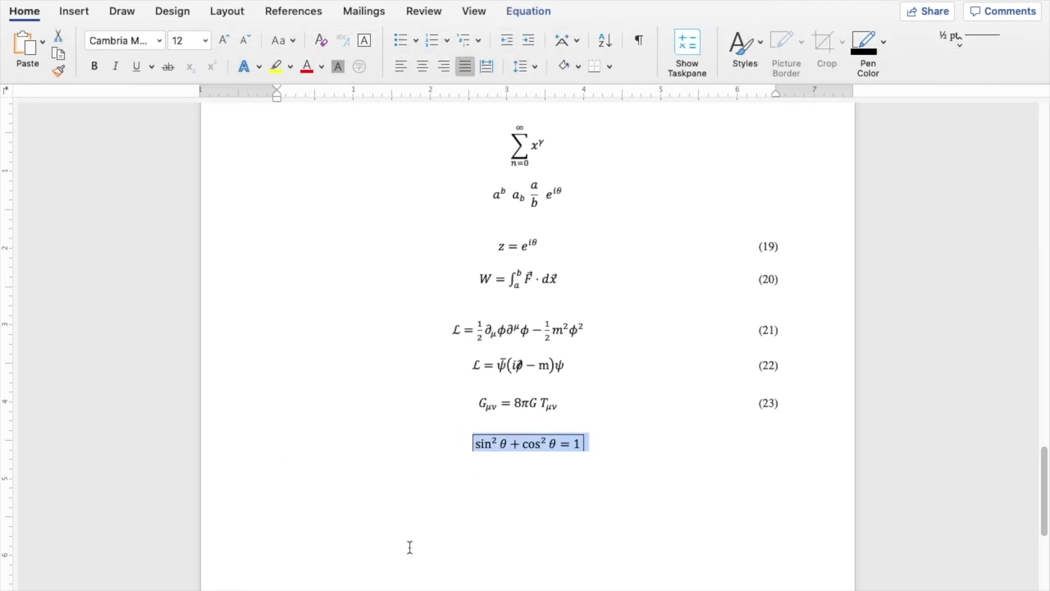
key(alt+super+m)
double_click(415, 345)
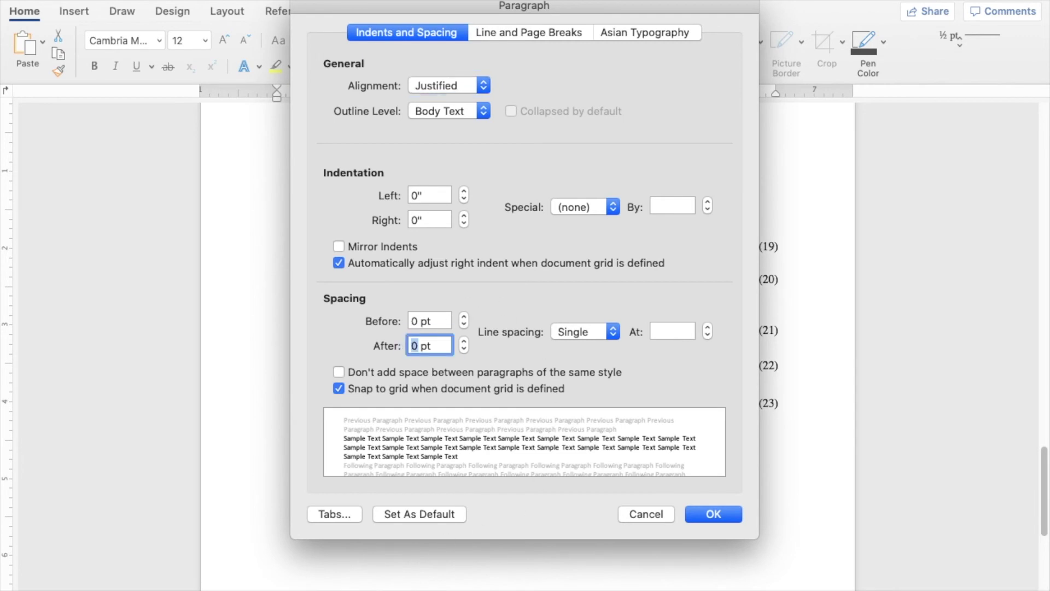
text(6)
key(Return)
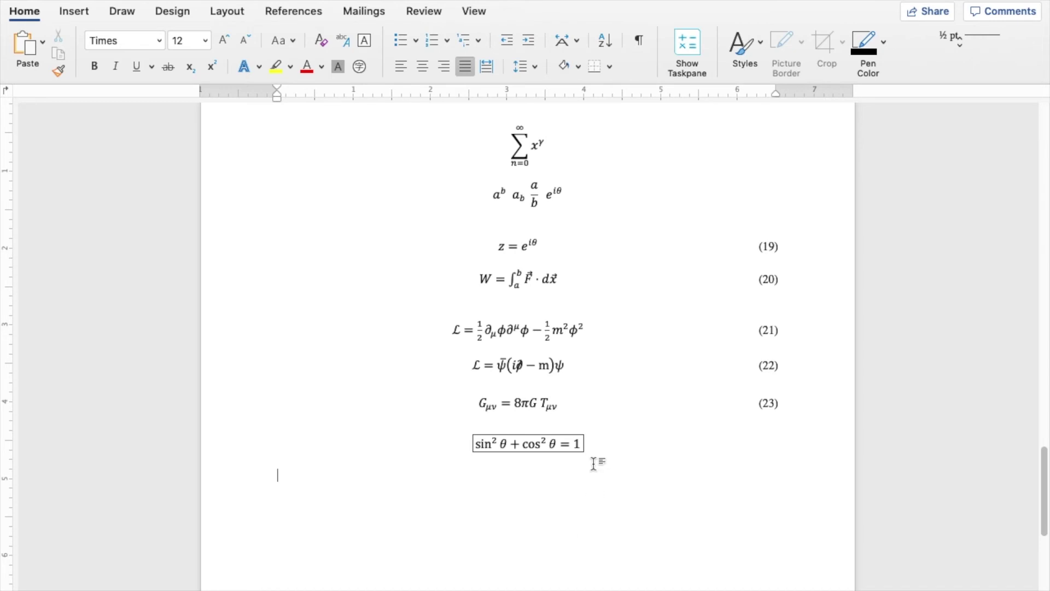
Insert a numbered equation below the boxed trigonometric identity, and move the boxed identity into its placeholder
click(566, 413)
key(Down)
key(ctrl+equal)
click(553, 437)
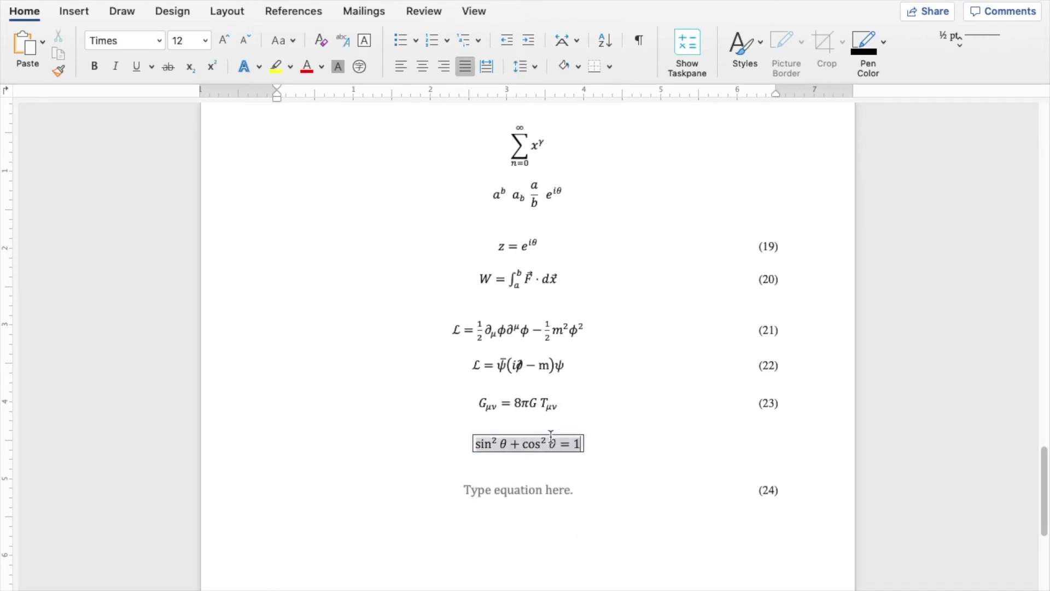
click(469, 439)
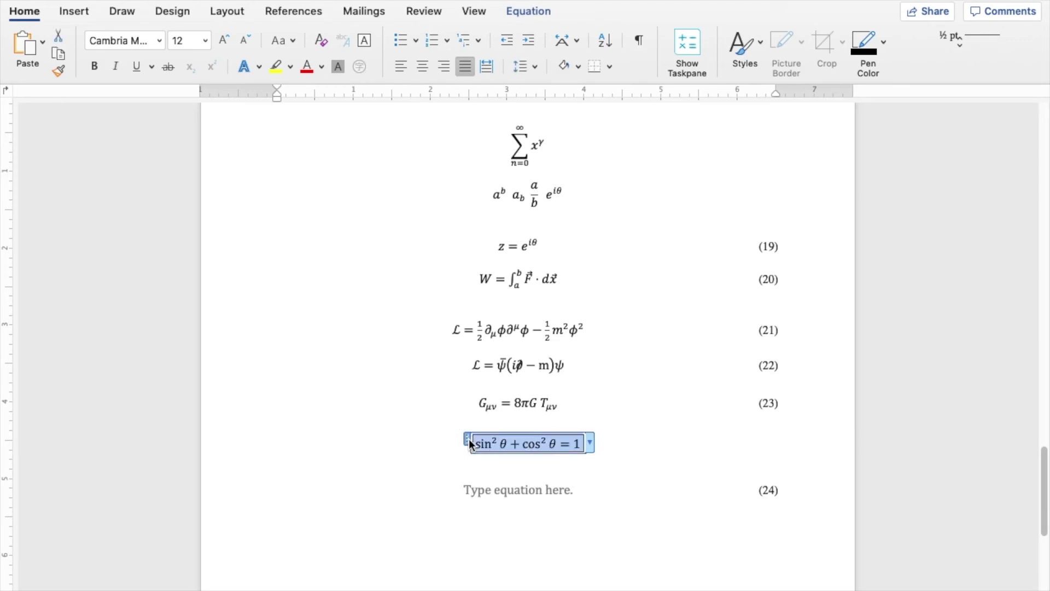
key(super+x)
click(491, 487)
key(super+v)
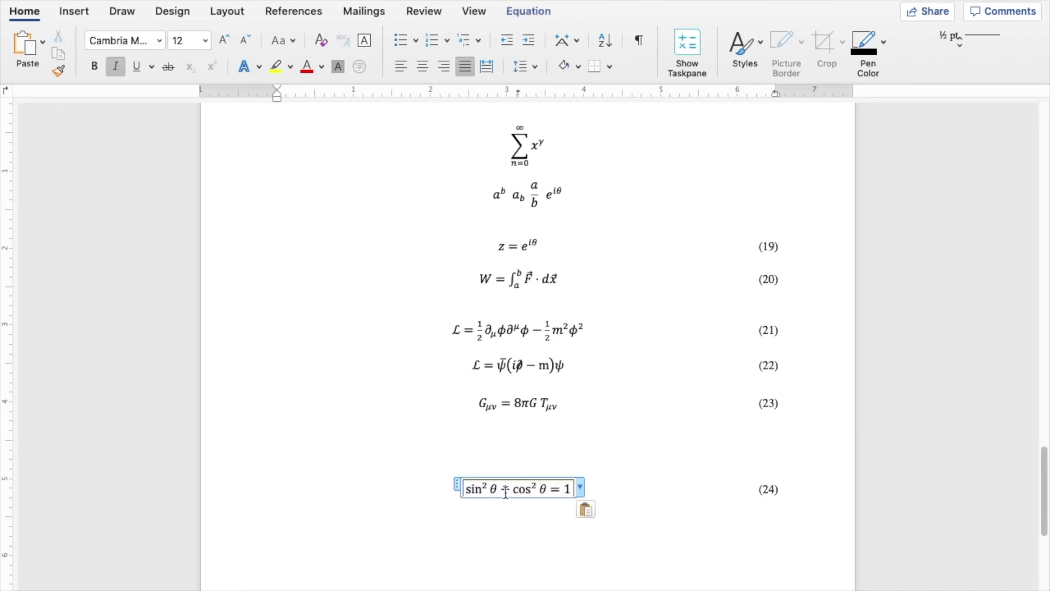
click(508, 432)
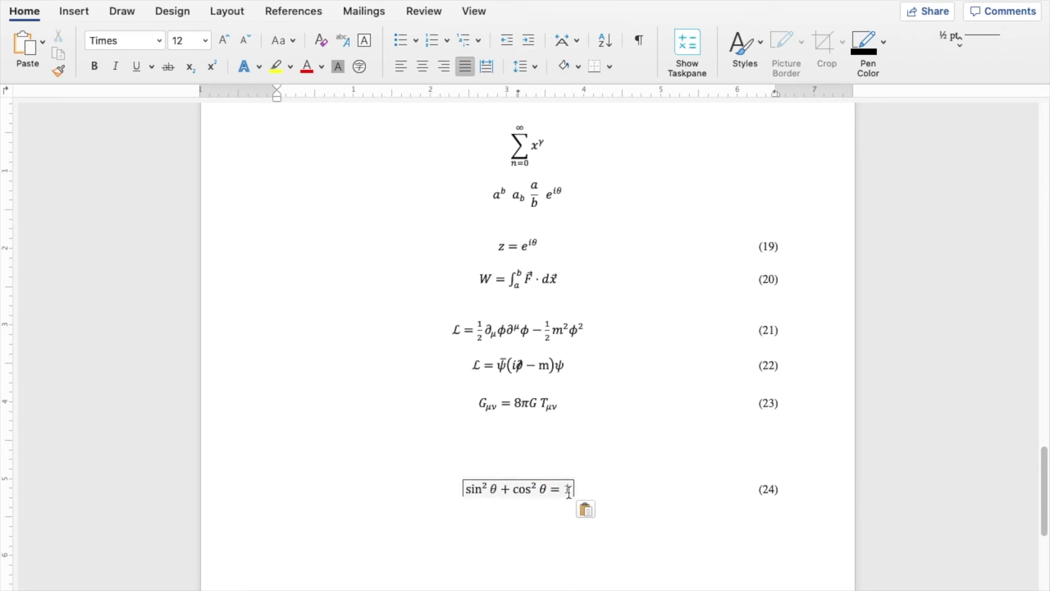
Set the paragraph spacing after the numbered boxed identity to 1 pt, and leave the equation
click(502, 486)
click(476, 463)
click(518, 483)
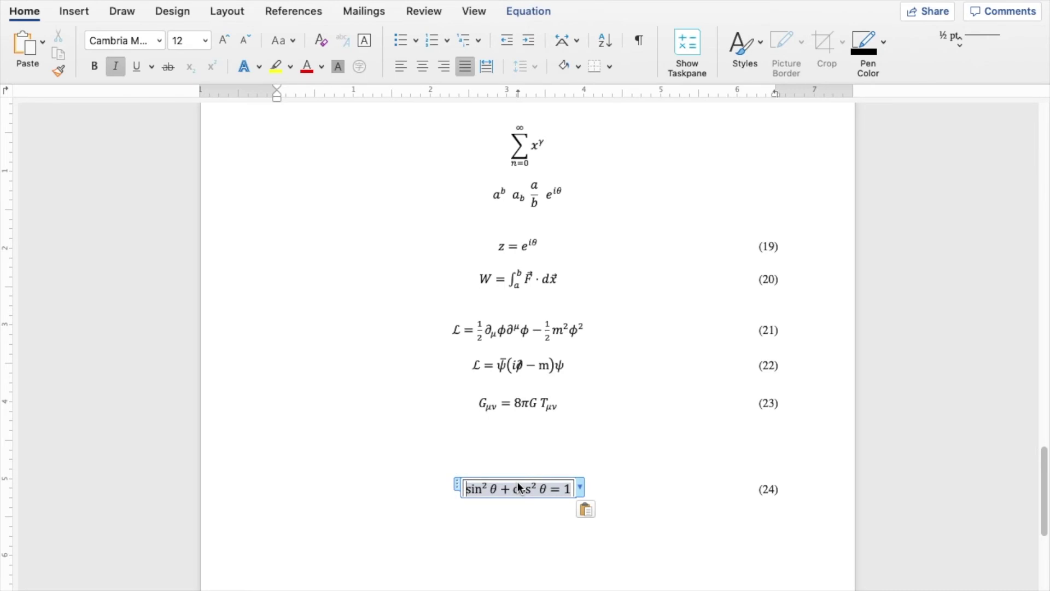
key(alt+super+m)
double_click(417, 345)
text(1)
key(Return)
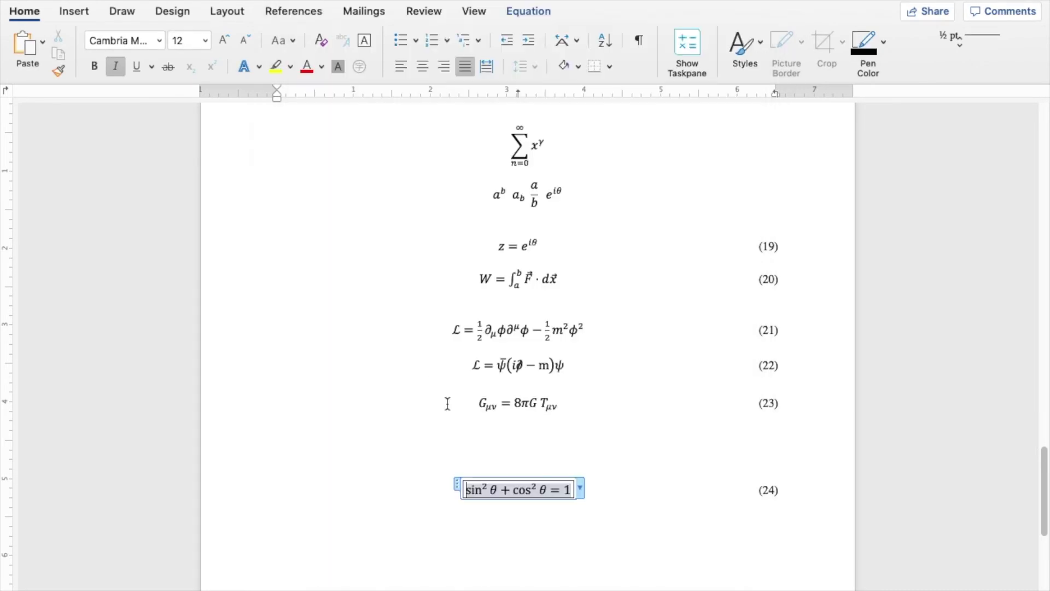
click(487, 457)
scroll(663, 434, down, 3)
click(568, 400)
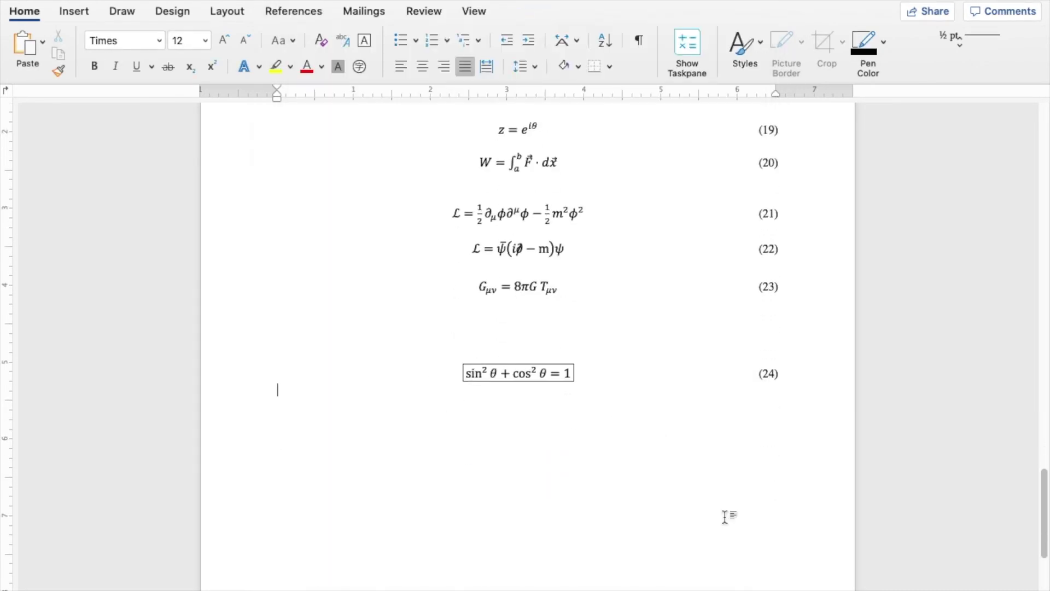
Examine the boxed three-line equation (89) in the U(1)-gauge theory notes, and return to the practice document
key(ctrl+Left)
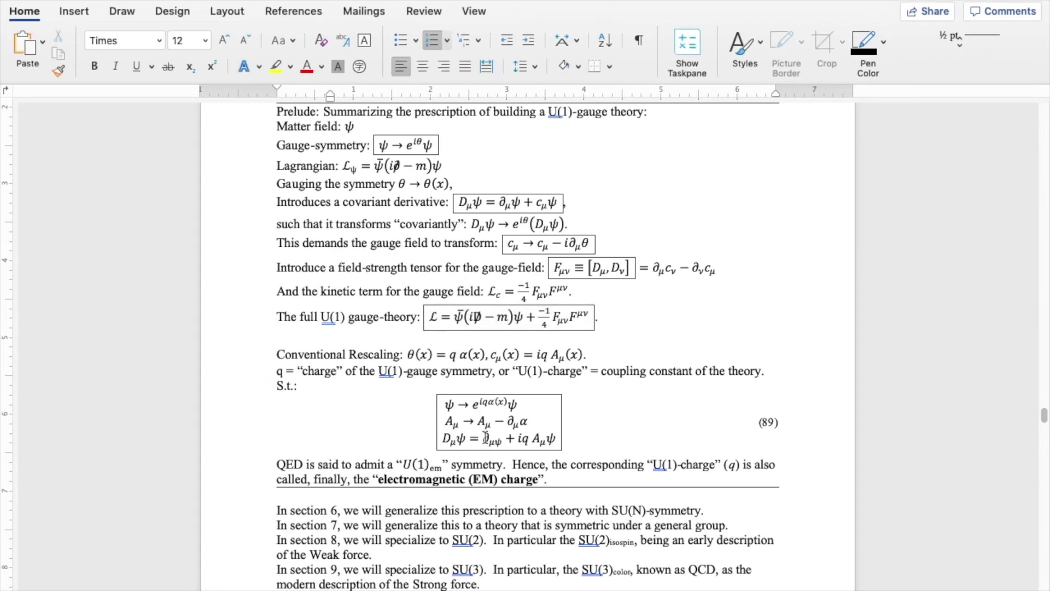
scroll(657, 429, down, 3)
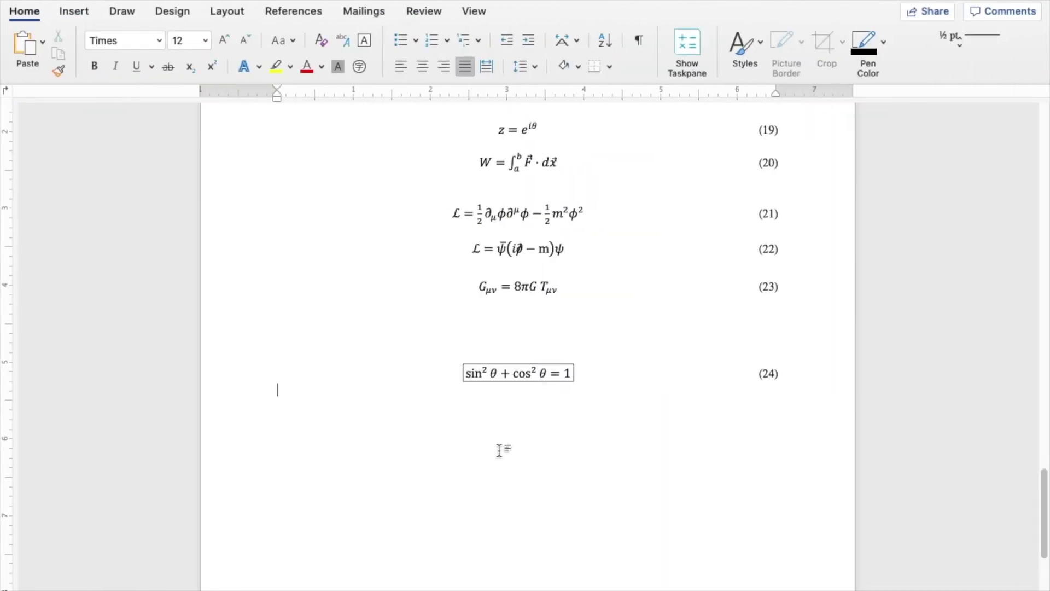
Insert a numbered equation below the boxed identity, containing an empty matrix of three rows and one column
key(Return)
key(ctrl+equal)
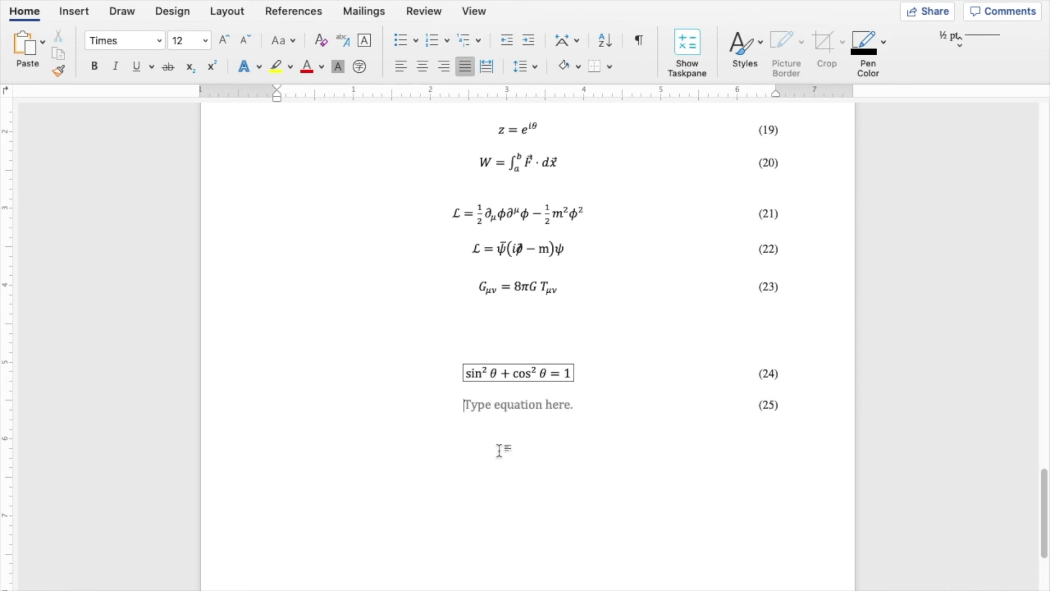
text(\mat)
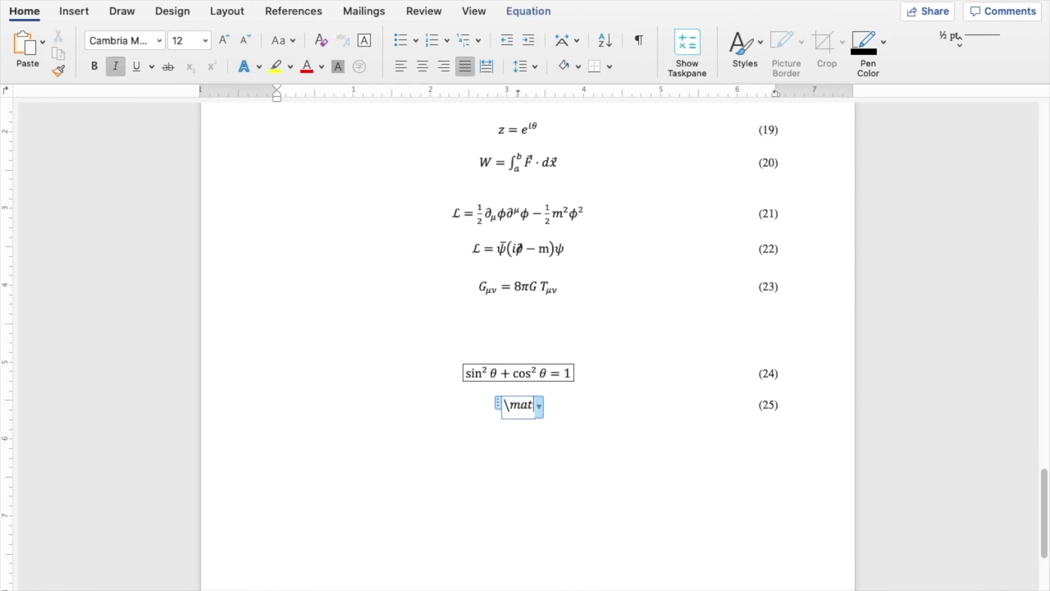
text(rix)
text(()
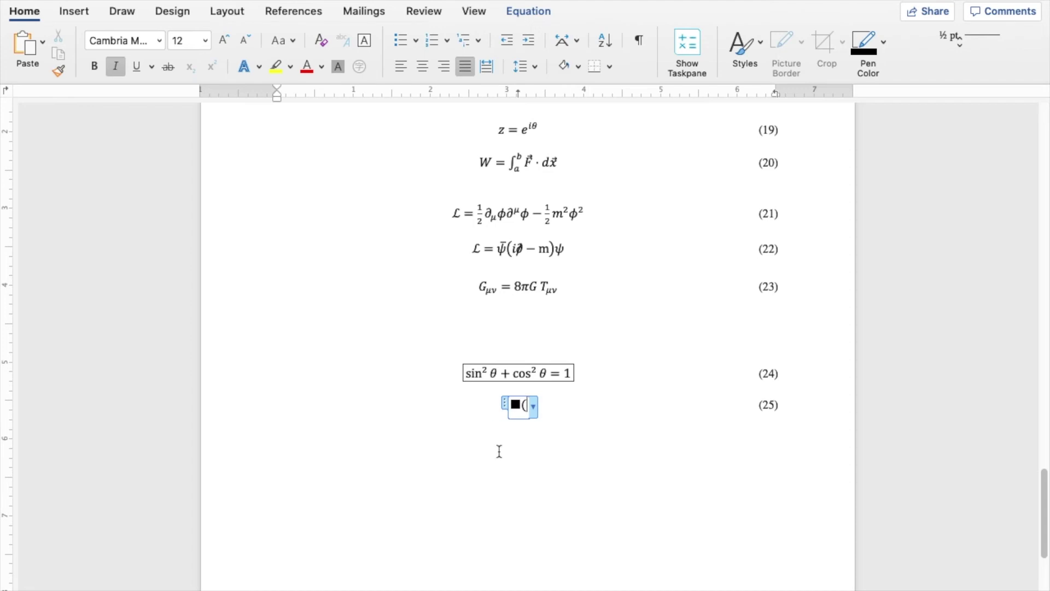
text(@@@)
key(BackSpace)
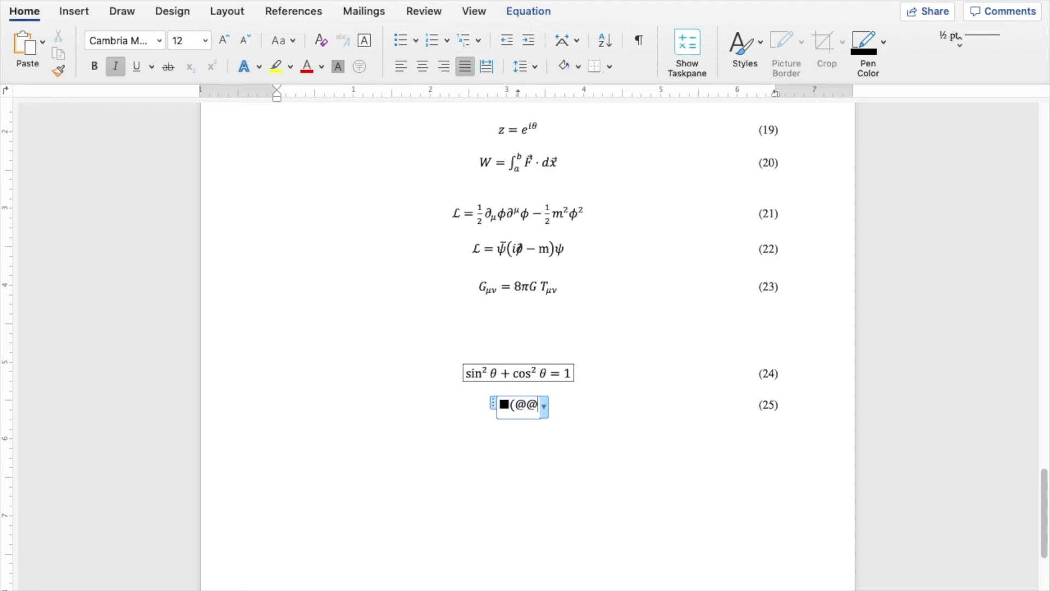
text())
key(Left)
key(Left)
key(Left)
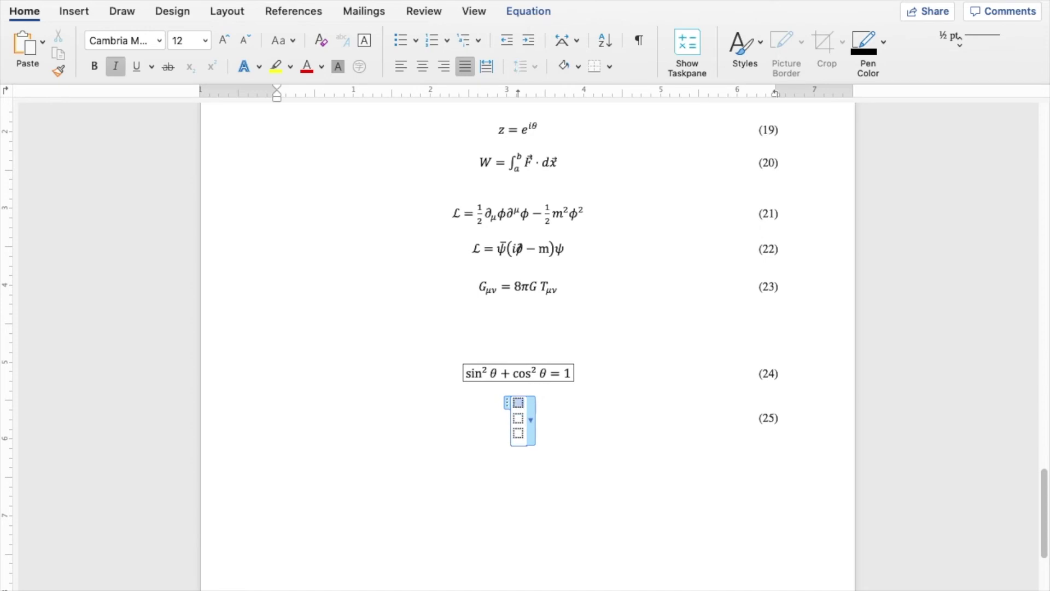
Fill the three-row matrix with 1, 2 and 3 down the column, and leave the equation
text(1)
key(Down)
text(2)
key(Down)
text(3)
key(Down)
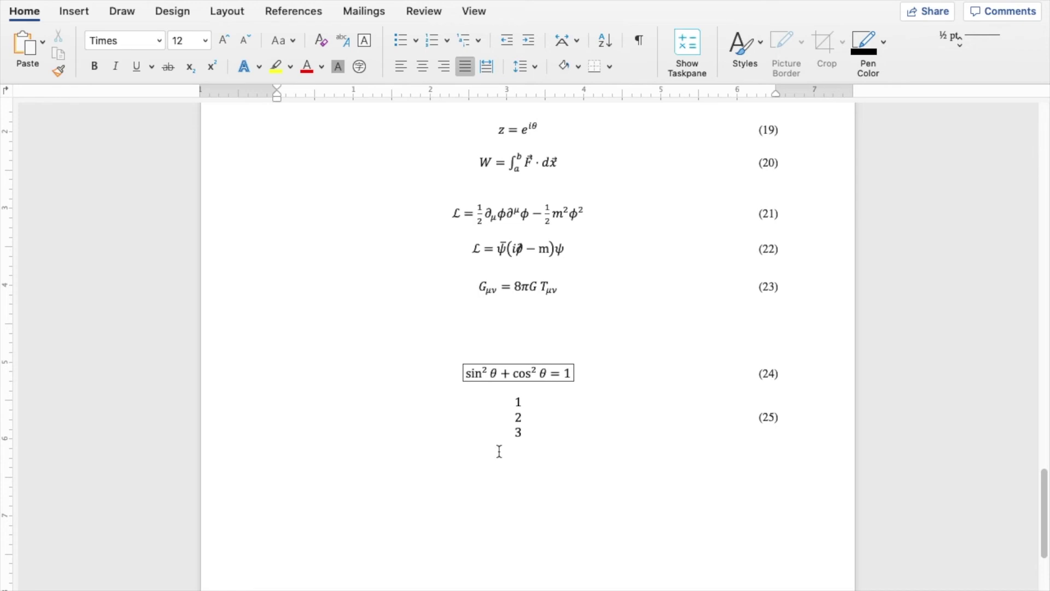
Insert a numbered equation below the three-row matrix, containing an empty two-row column matrix in parentheses
key(ctrl+=)
text(()
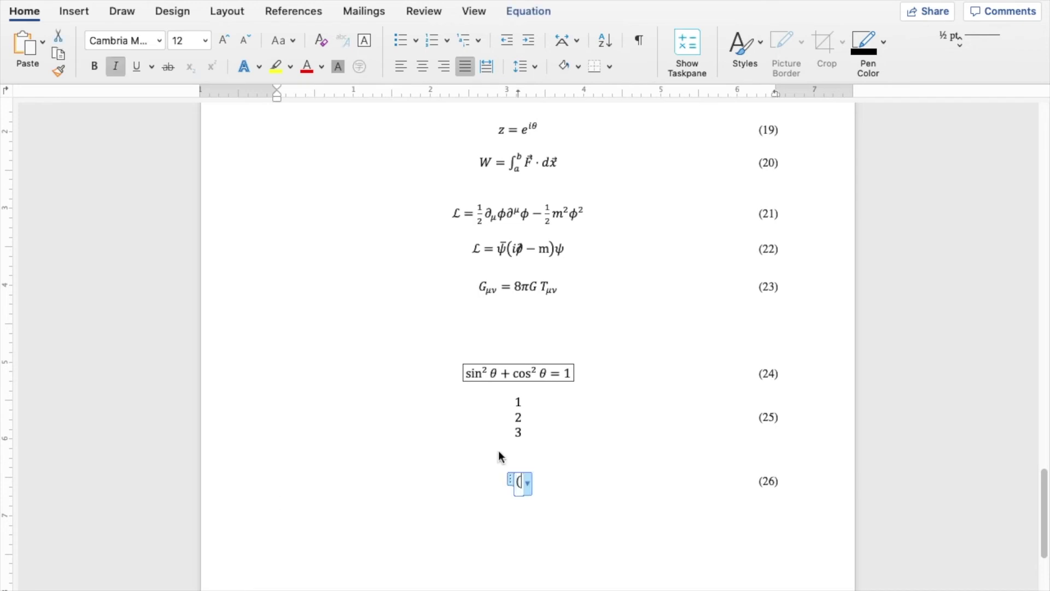
text(\matrix )
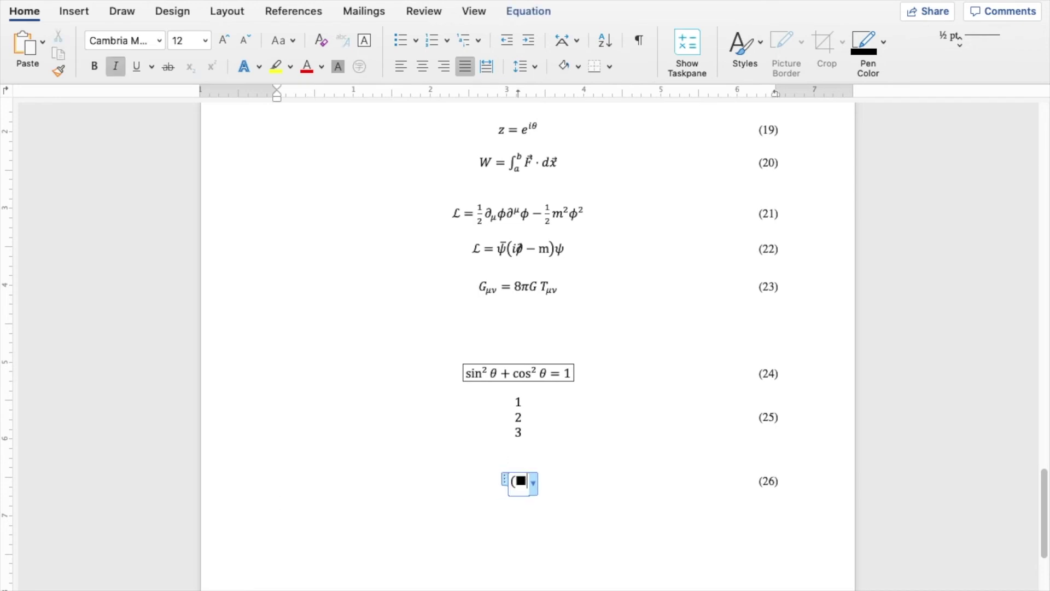
text((@)
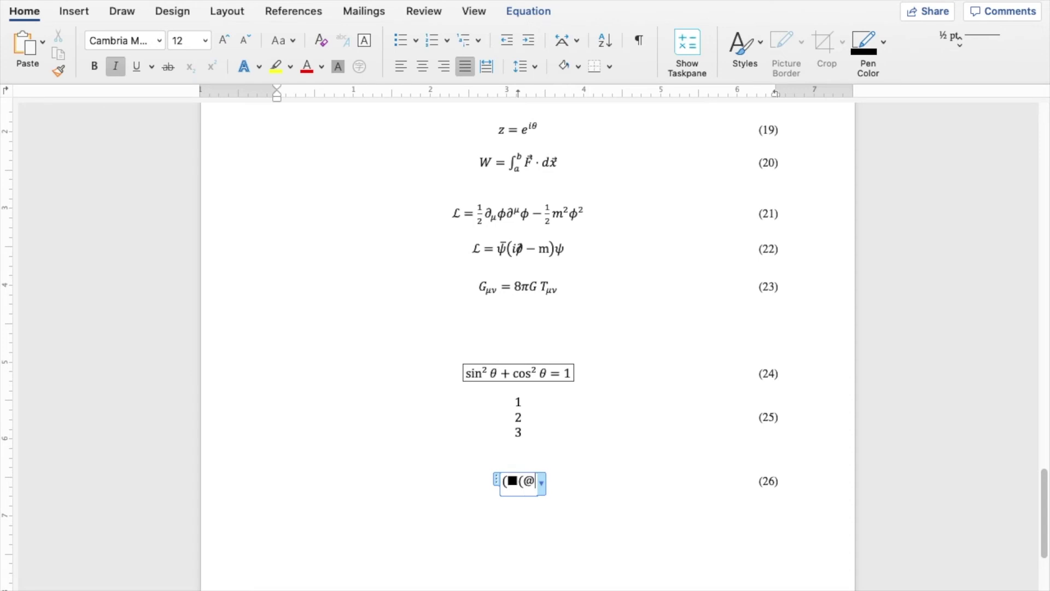
text()))
key(Left)
key(Left)
key(Left)
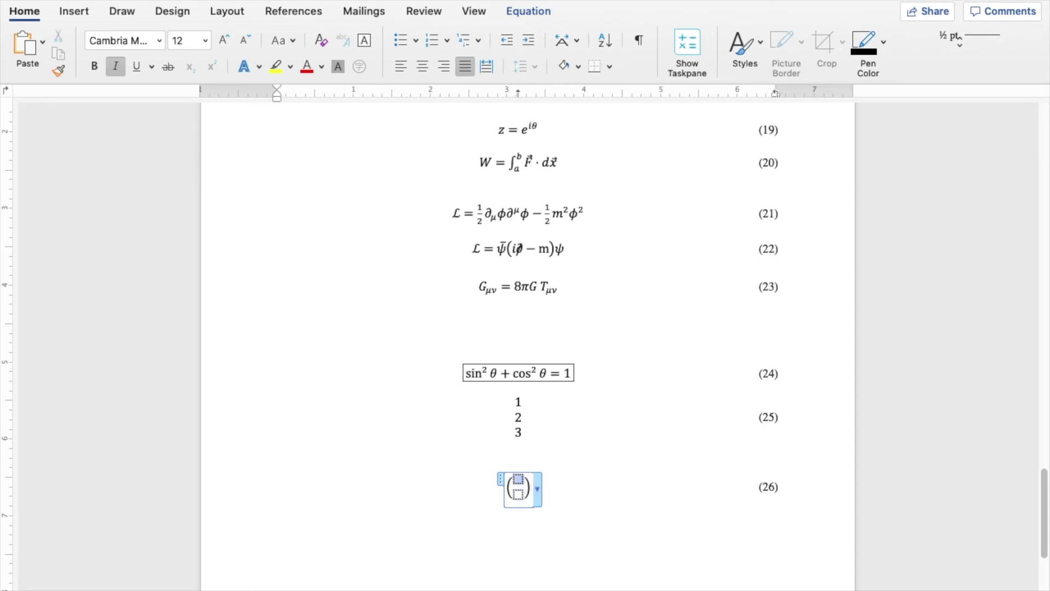
Fill the parenthesised column matrix with a above b, and leave the equation
text(a)
key(Down)
text(b)
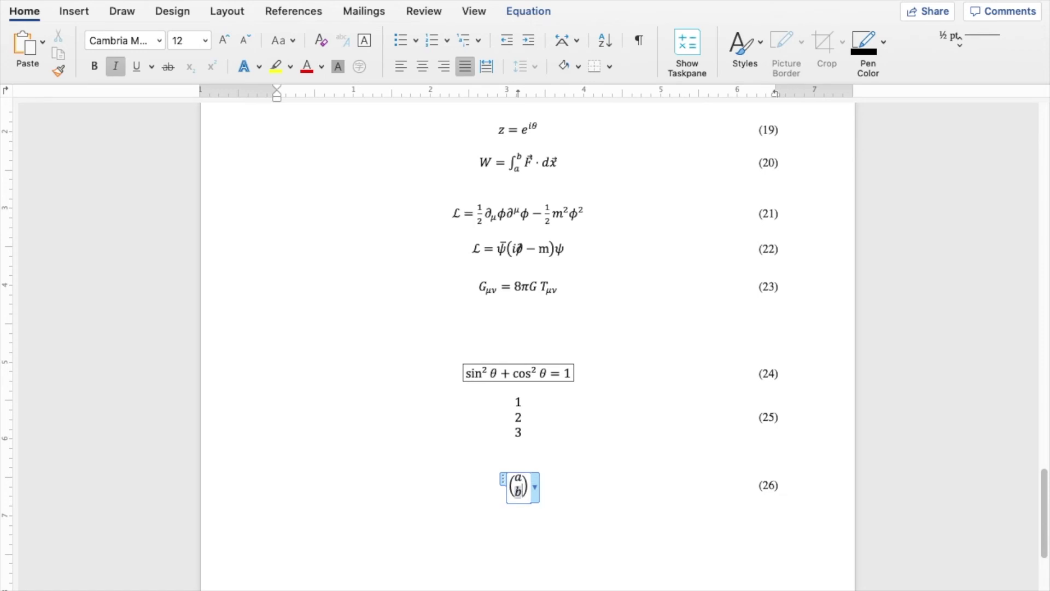
key(Down)
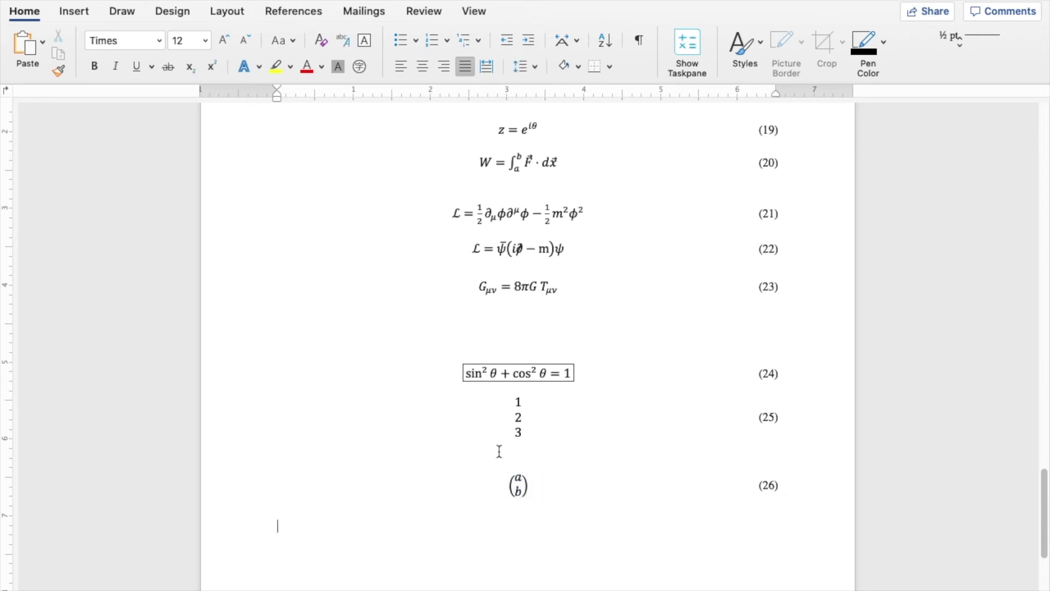
Insert a numbered equation below the a, b column matrix, containing an empty two-by-two matrix
key(ctrl+equal)
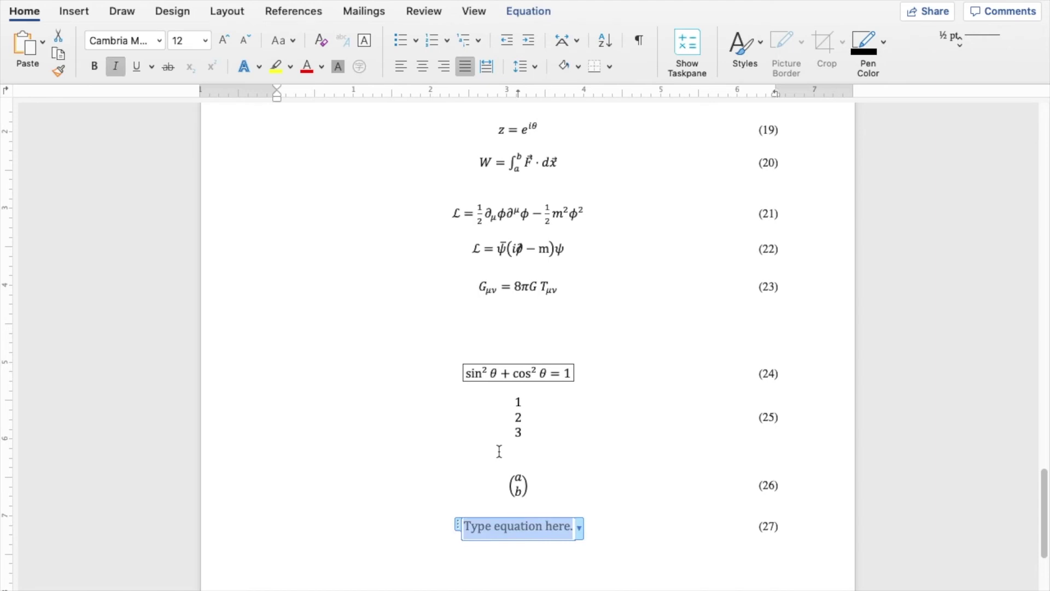
text(\matrix)
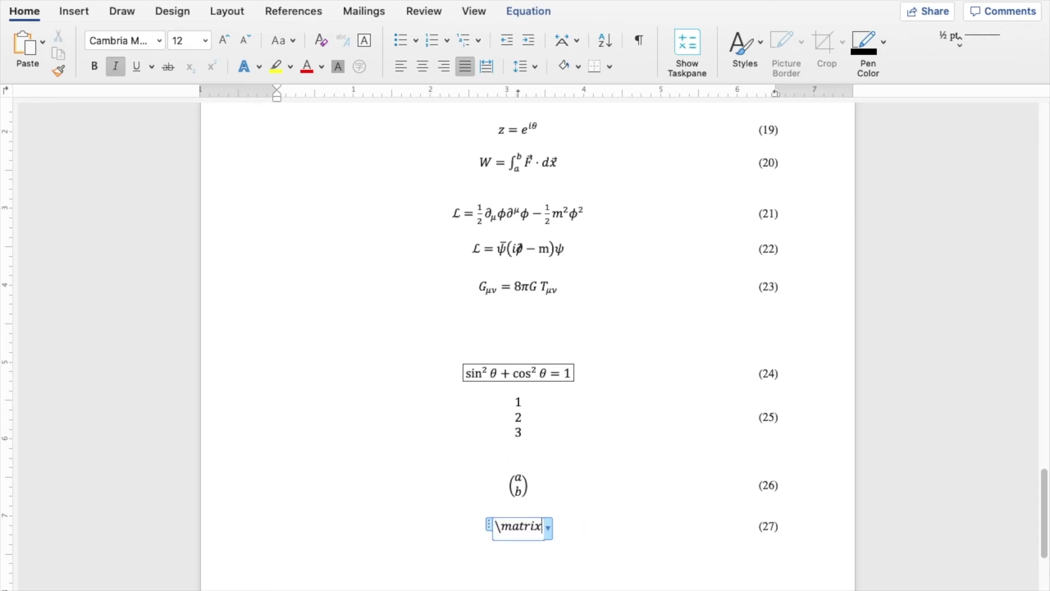
text((@)
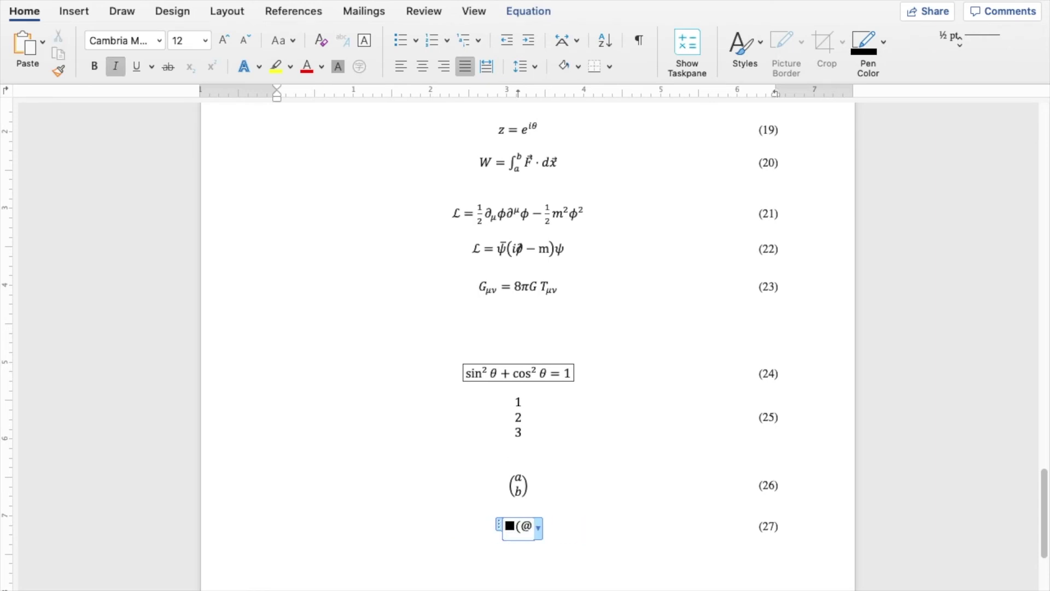
text(&))
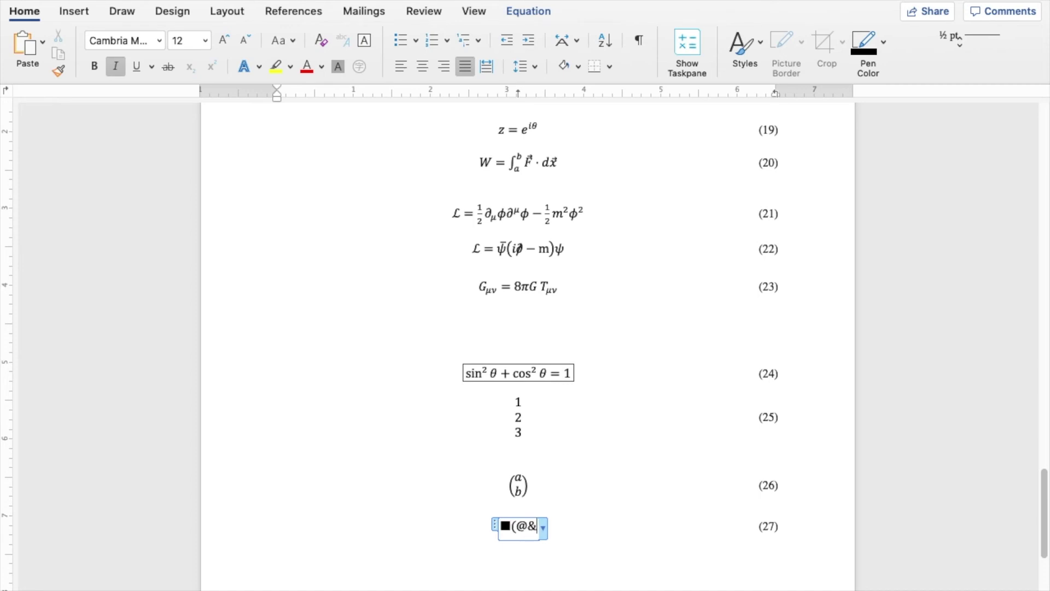
key(Left)
key(Left)
key(Left)
key(Left)
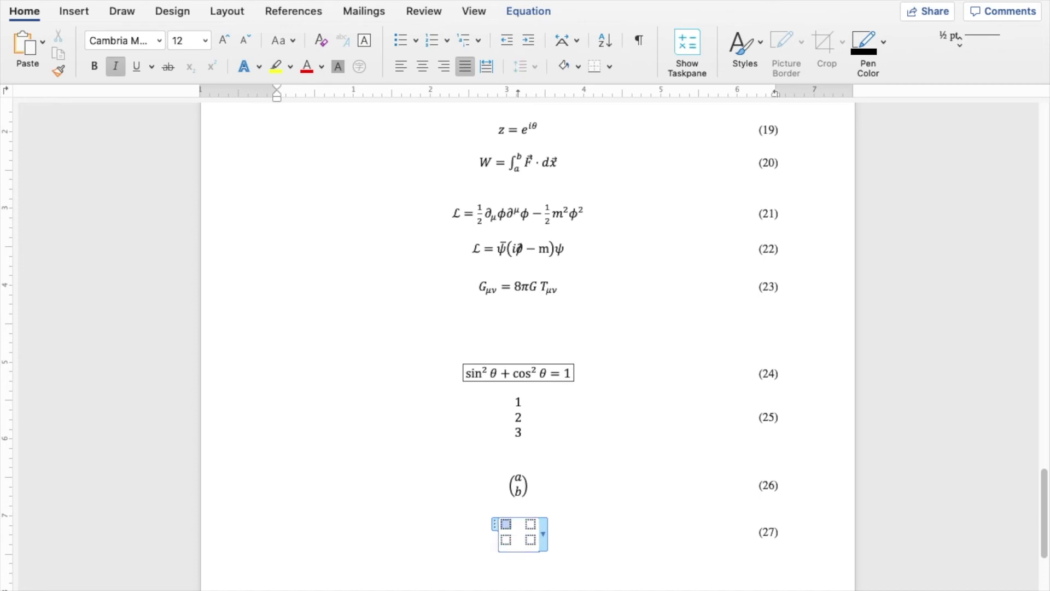
Fill the empty two-by-two matrix with 1 and 0 in the first row and 0 and 1 in the second
text(1)
key(Right)
text(0)
key(Right)
text(0)
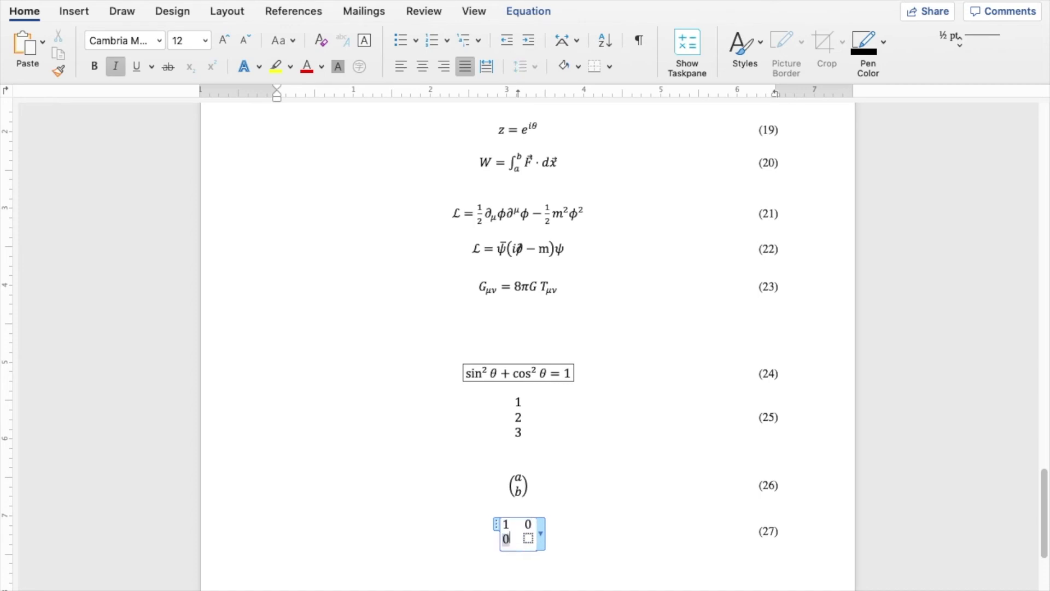
key(Right)
text(1)
Enclose the two-by-two matrix in parentheses by cutting it and pasting it between a new pair, and leave the equation
key(shift+Left)
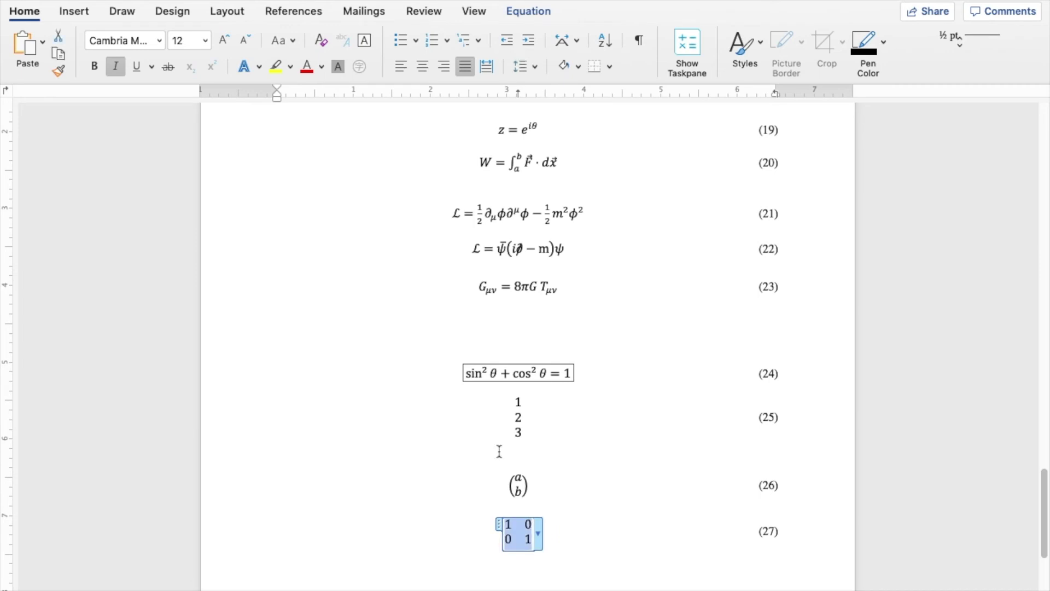
key(super+x)
text(())
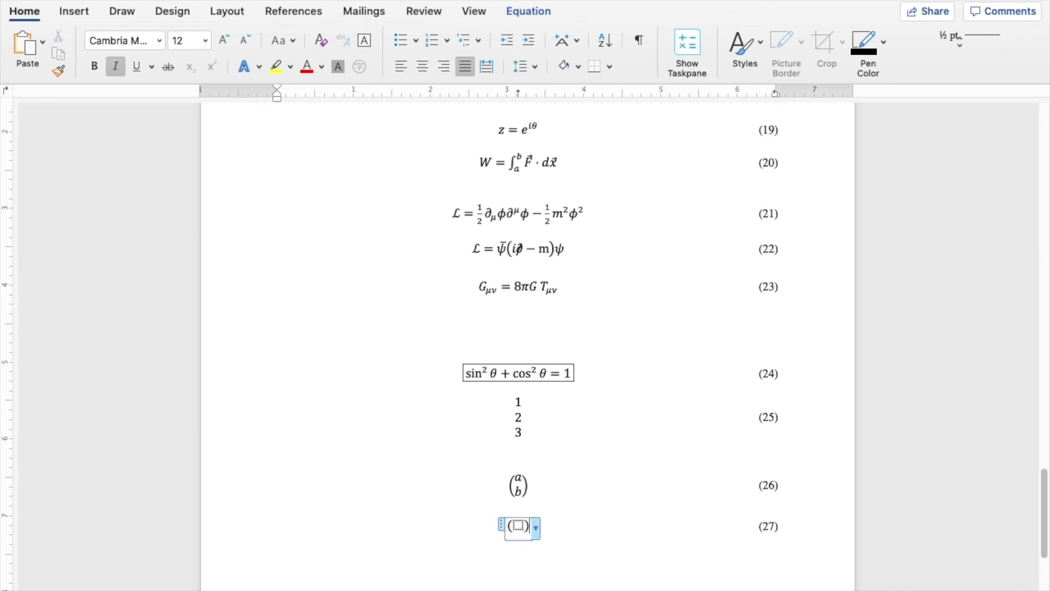
key(Left)
key(super+v)
key(Right)
key(Left)
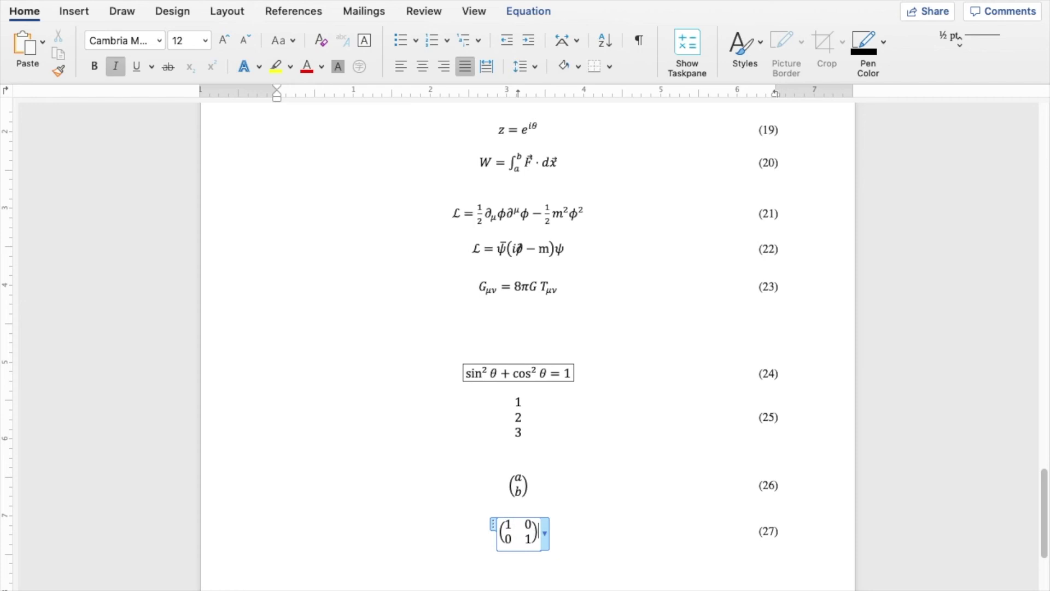
key(shift+Left)
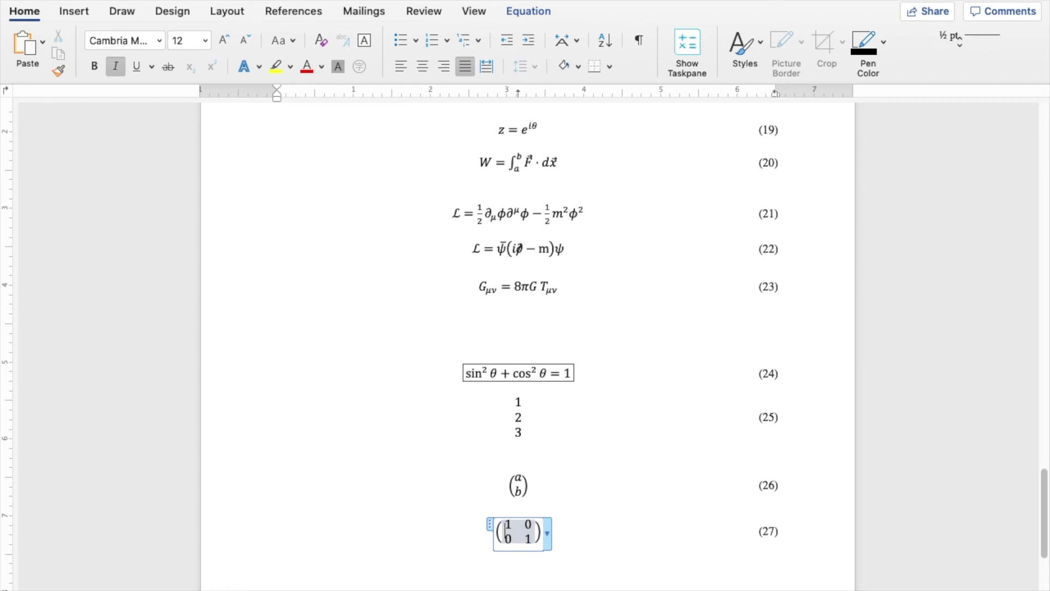
key(Down)
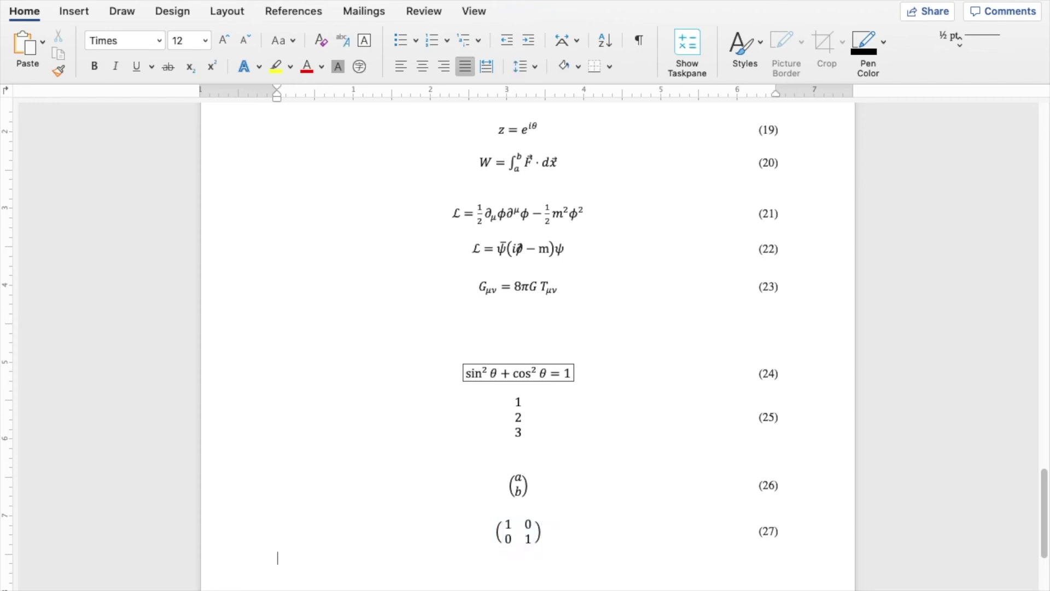
Insert a double-struck I and an equals sign in front of the parenthesised two-by-two matrix
key(Right)
key(Right)
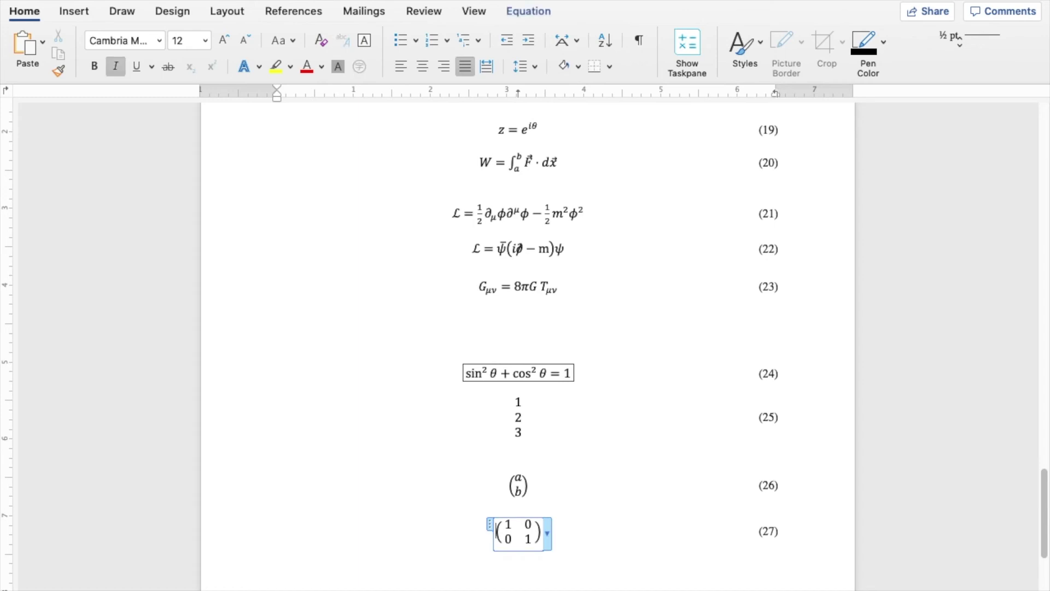
text(\doubleI =)
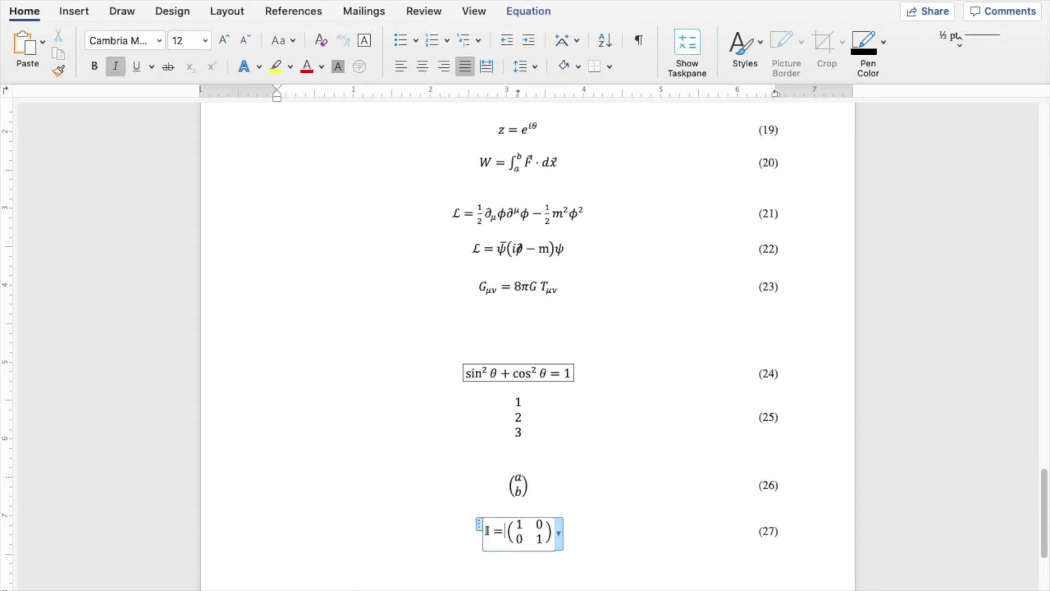
key(Down)
Replace the double-struck I before the two-by-two matrix with a plain italic I, and leave the equation
key(Up)
key(Left)
key(shift+Left)
text(I)
key(Down)
Look through section 6 of the lecture notes on Yang-Mills theory, examining its numbered equations, labelled arrows and shaded exercise boxes
scroll(607, 460, down, 5)
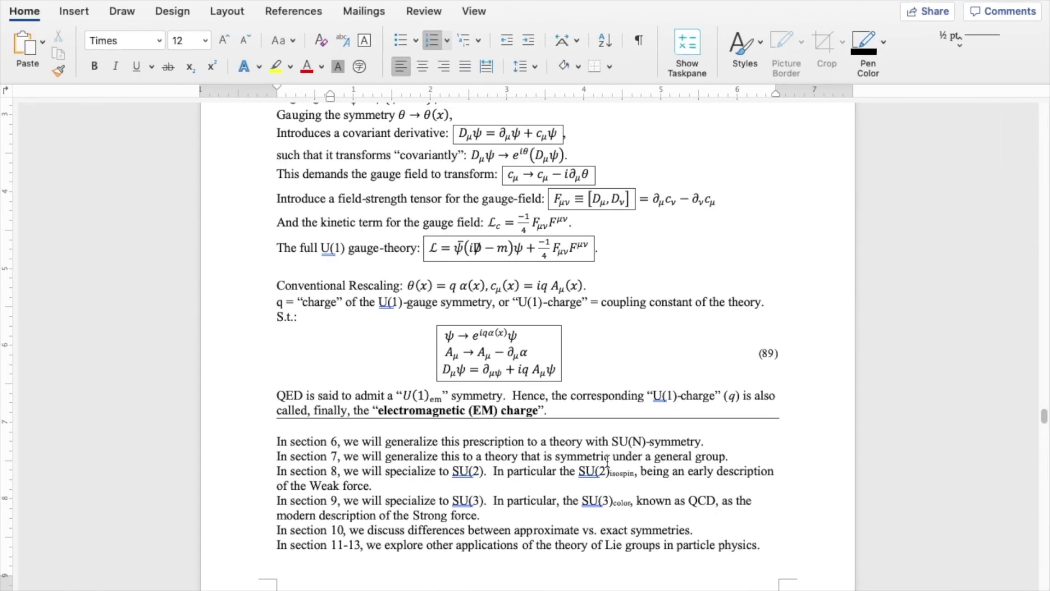
scroll(607, 460, down, 15)
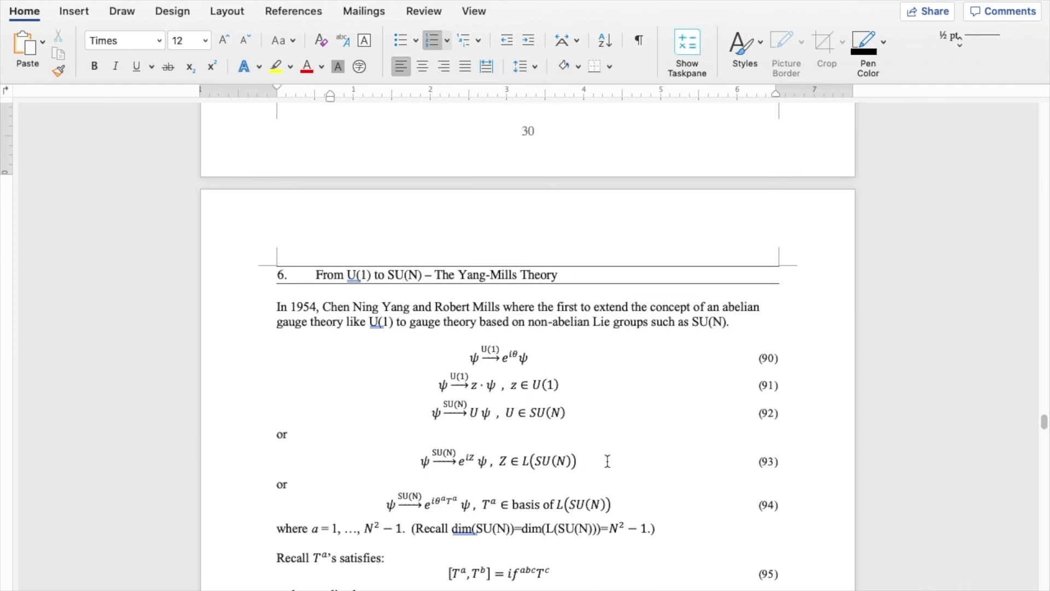
scroll(608, 461, down, 4)
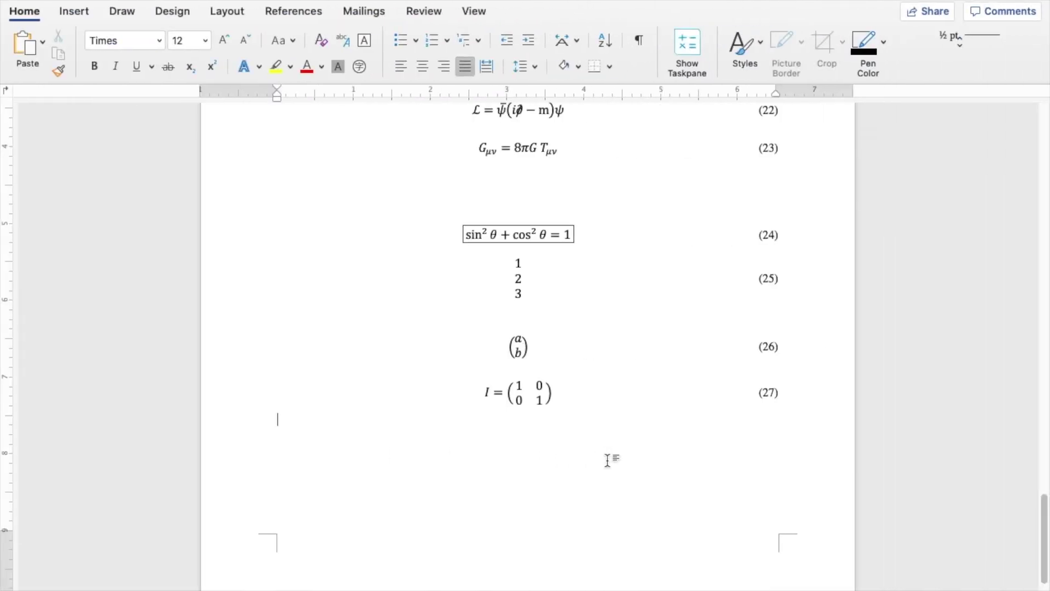
scroll(608, 460, up, 3)
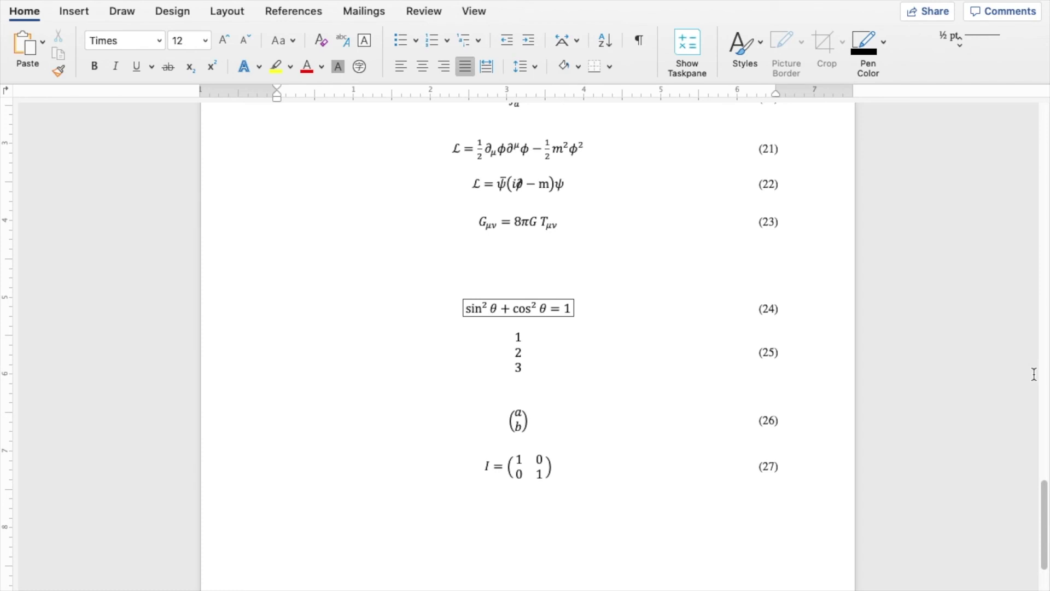
scroll(926, 326, up, 20)
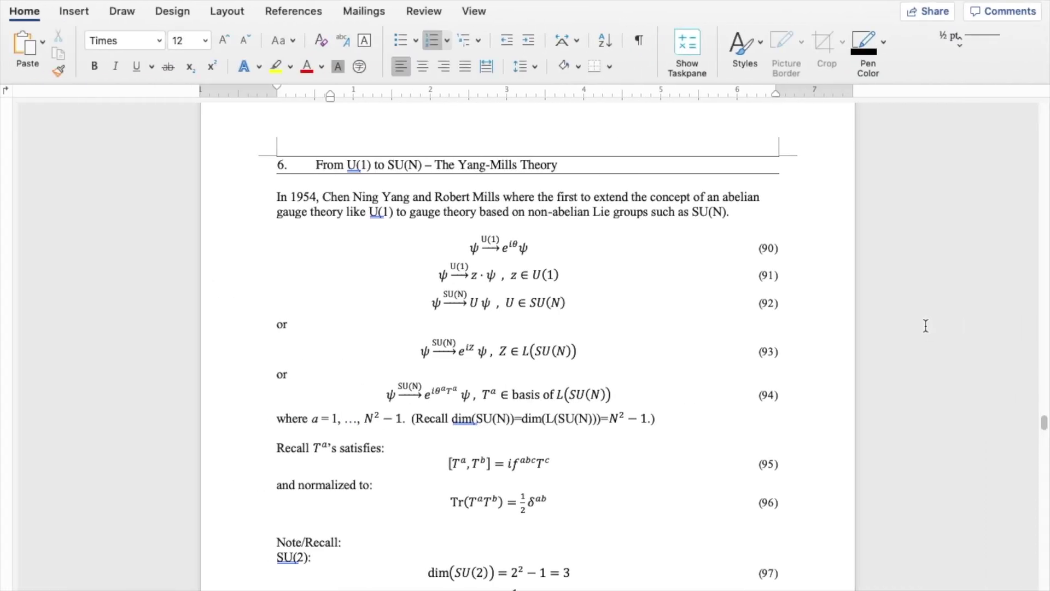
scroll(511, 204, down, 3)
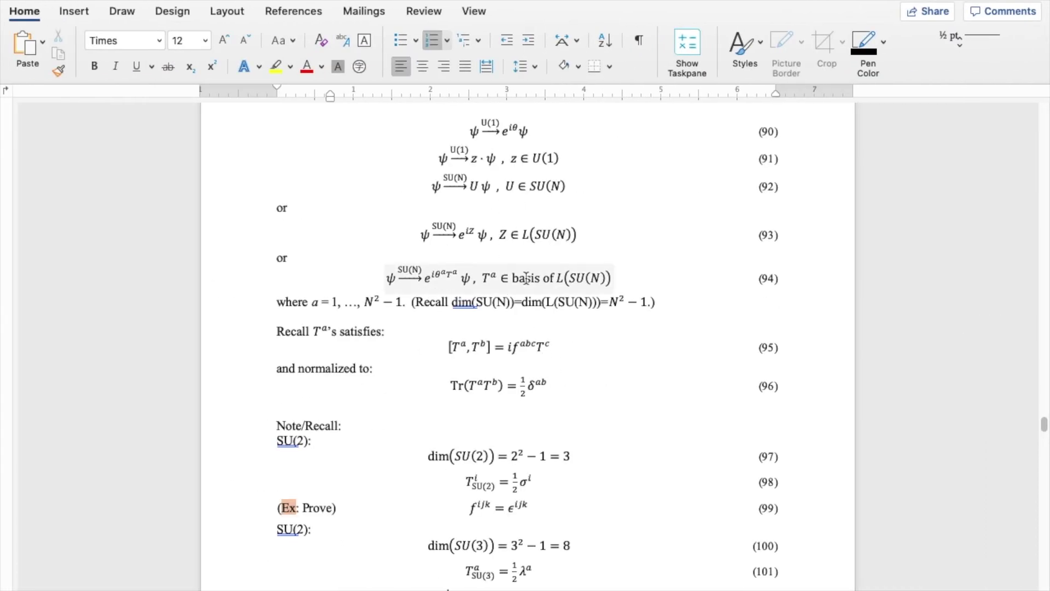
scroll(526, 279, down, 7)
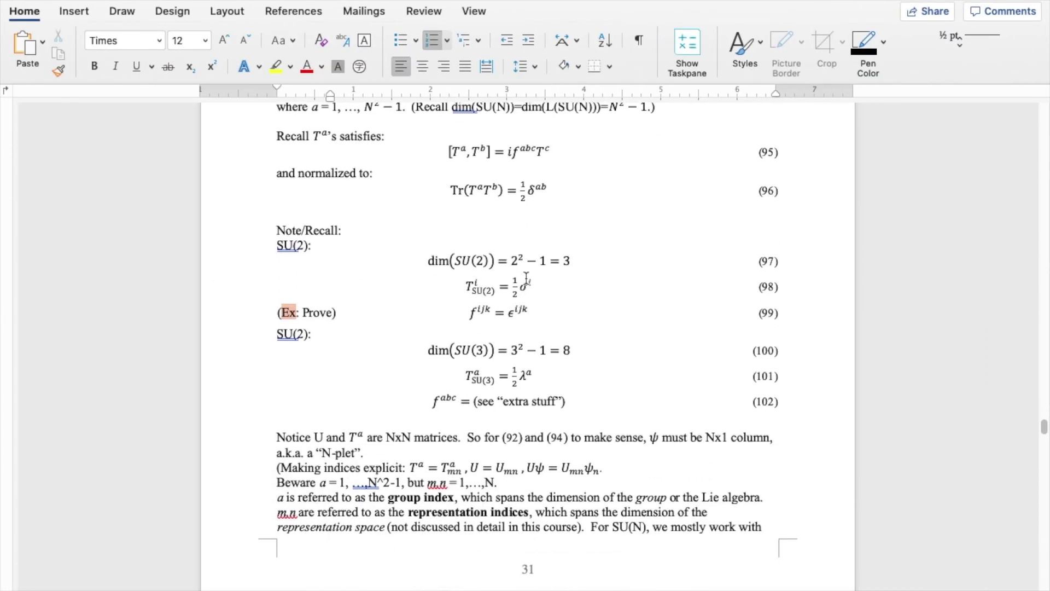
scroll(526, 279, down, 20)
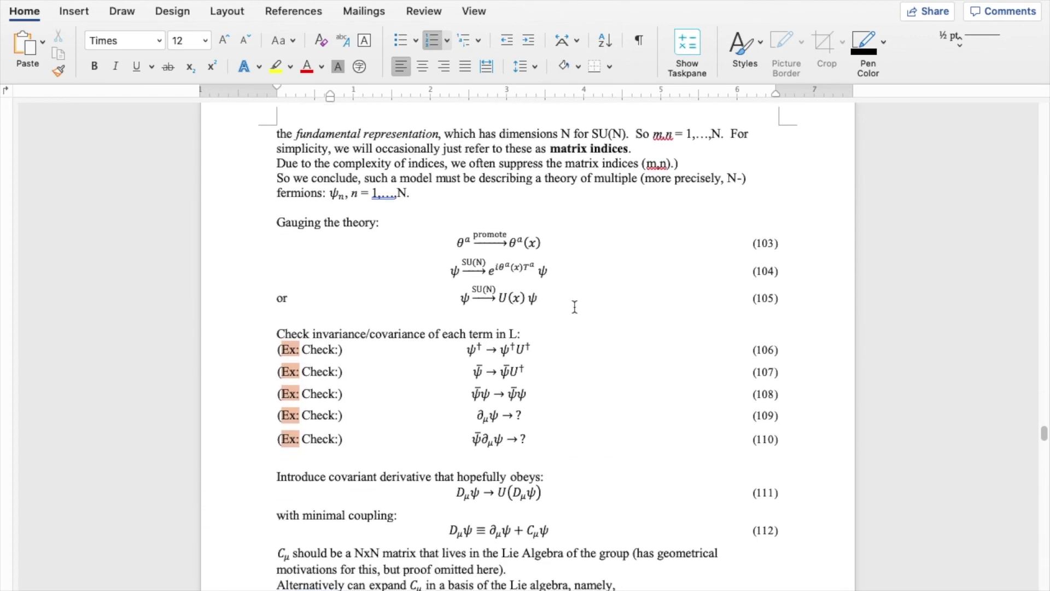
scroll(594, 318, down, 10)
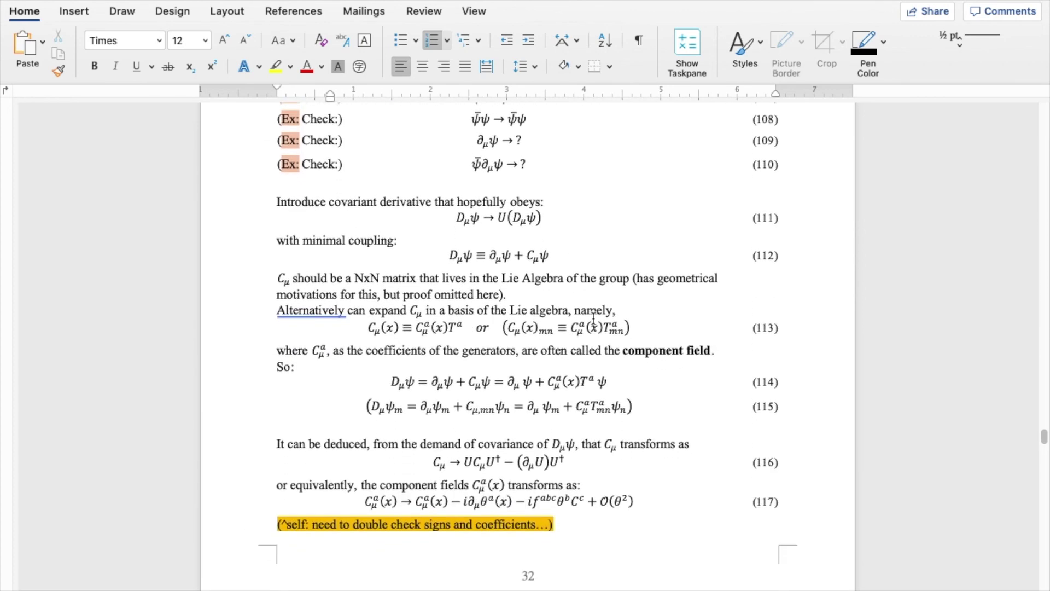
scroll(593, 318, down, 17)
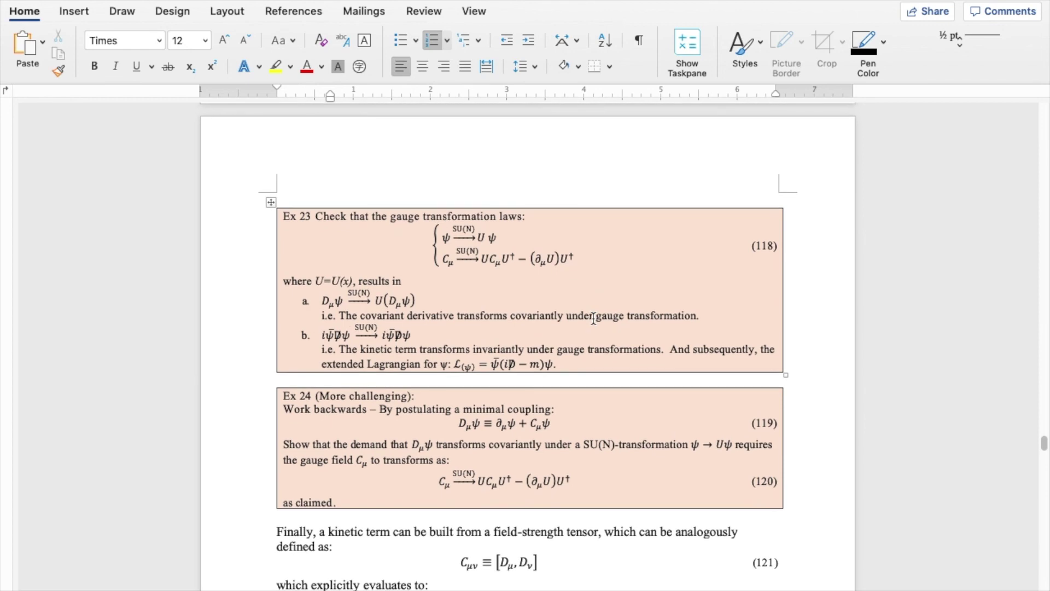
scroll(594, 318, down, 3)
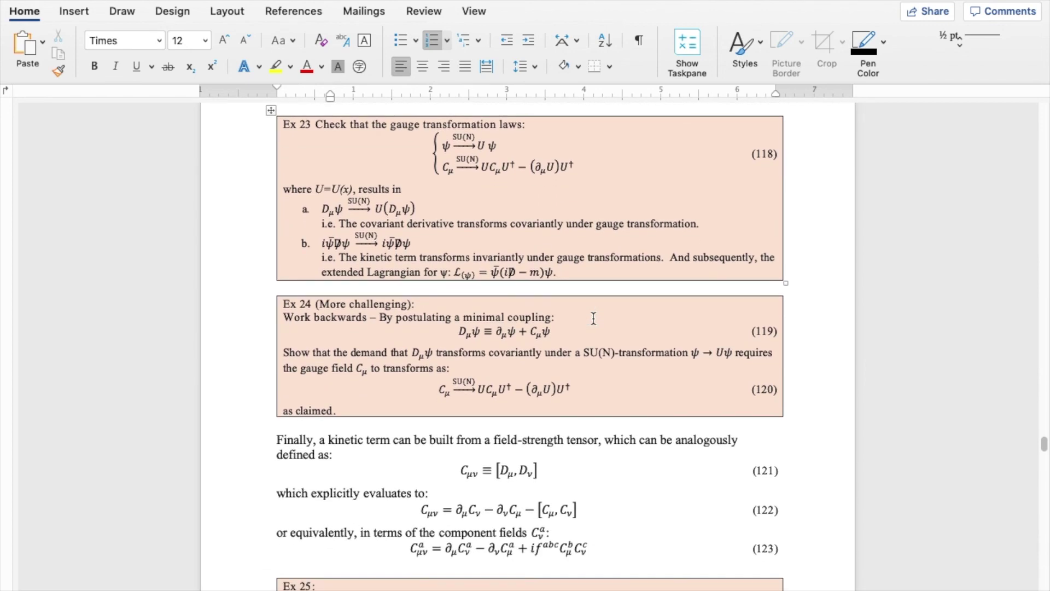
scroll(594, 319, down, 8)
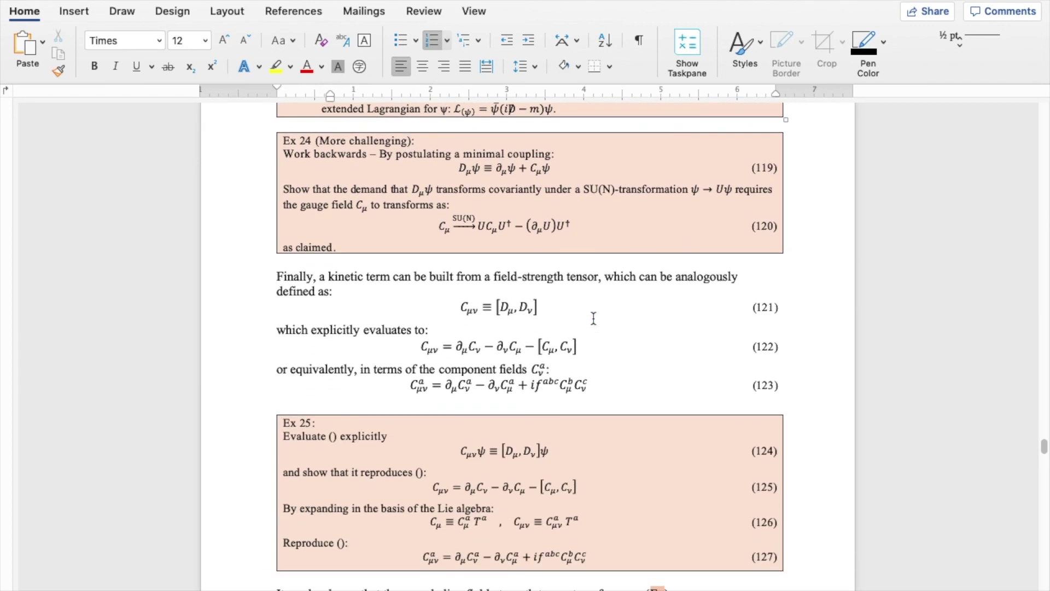
scroll(593, 319, down, 13)
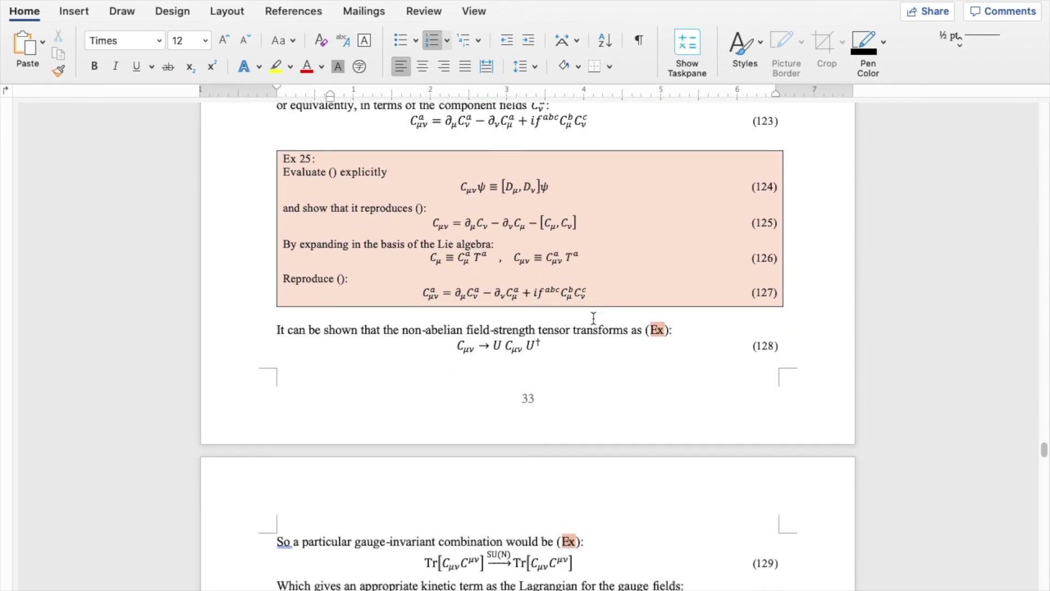
scroll(593, 318, down, 6)
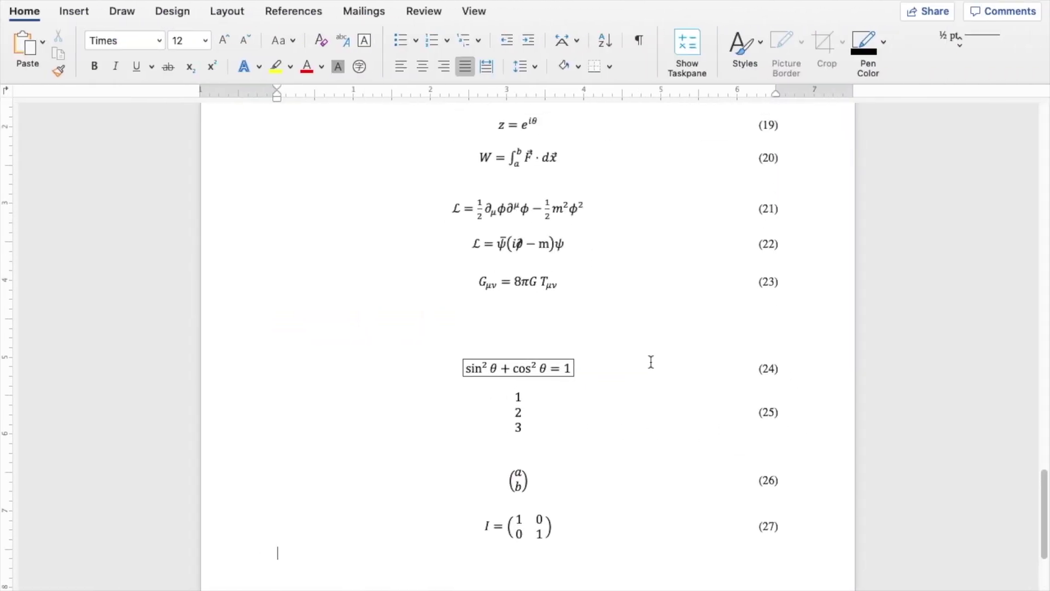
Examine the equations in the lecture notes from the Yang-Mills equations of motion to the gluon diagrams, and the Lie Groups section
scroll(652, 362, down, 2)
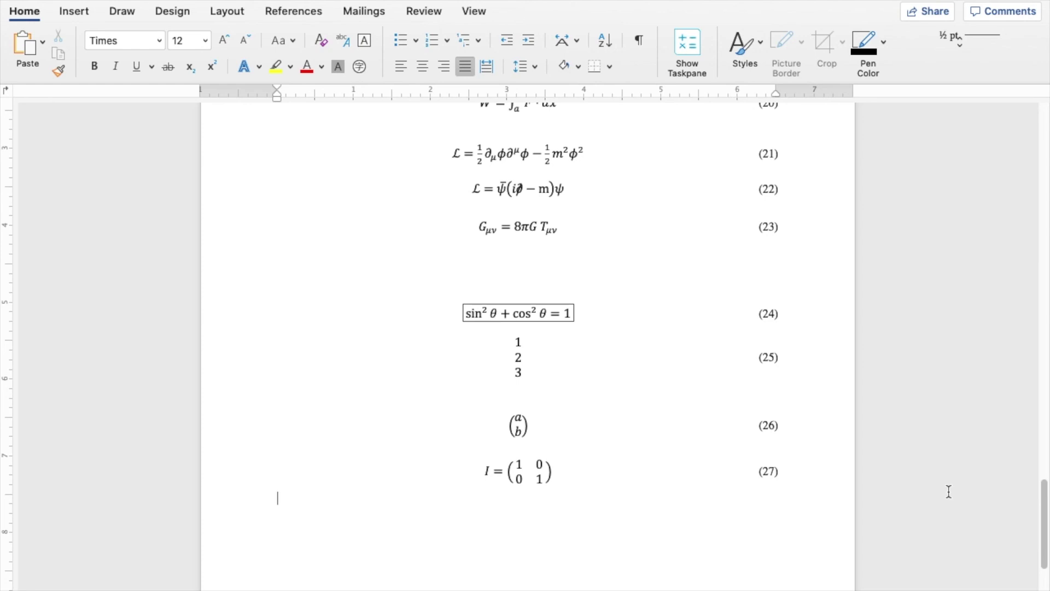
scroll(949, 491, down, 1)
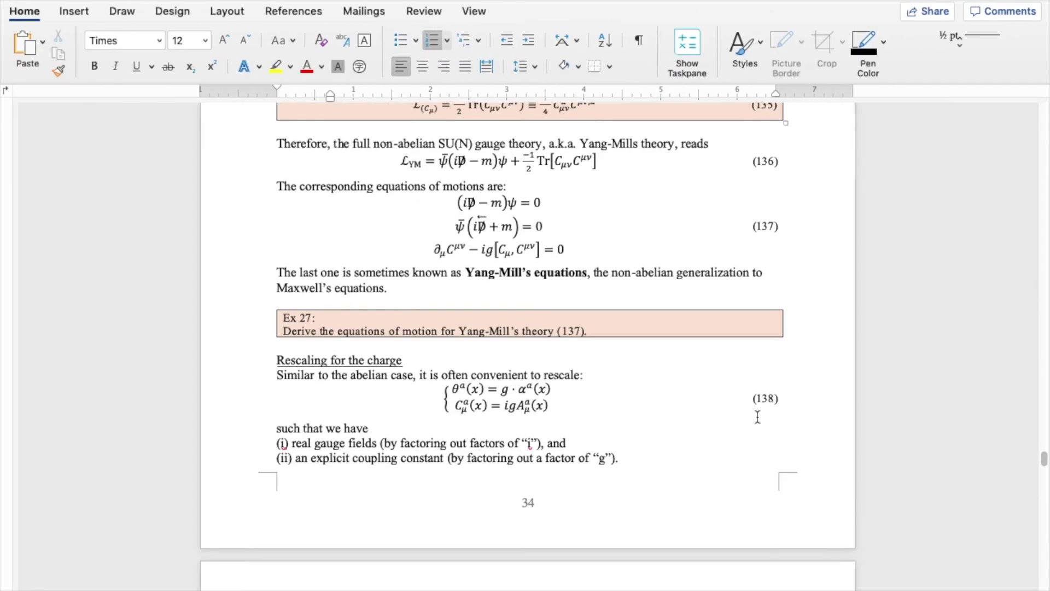
scroll(692, 415, down, 5)
scroll(757, 416, up, 1)
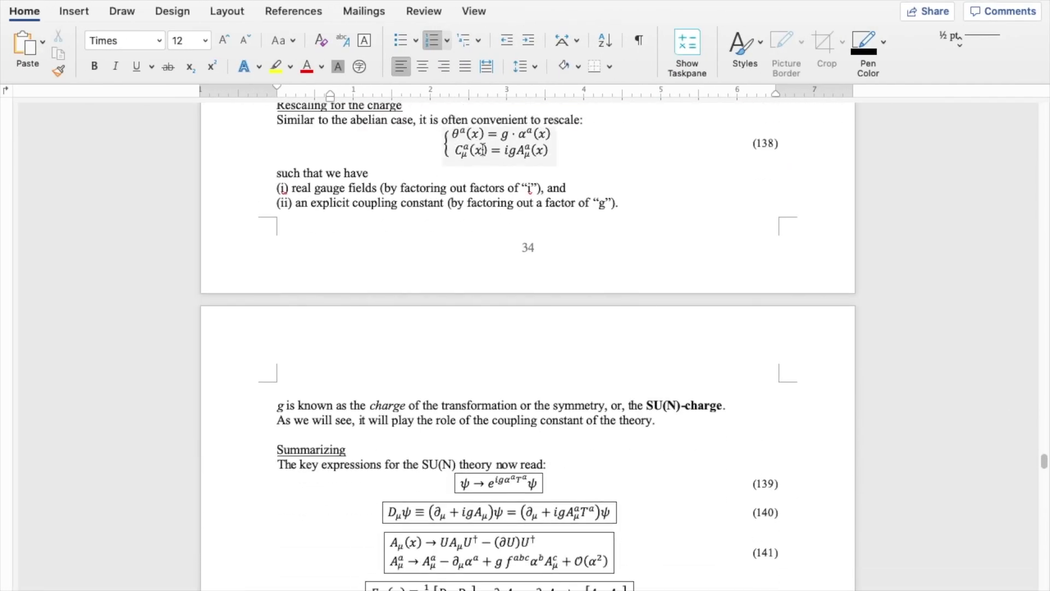
scroll(520, 262, down, 5)
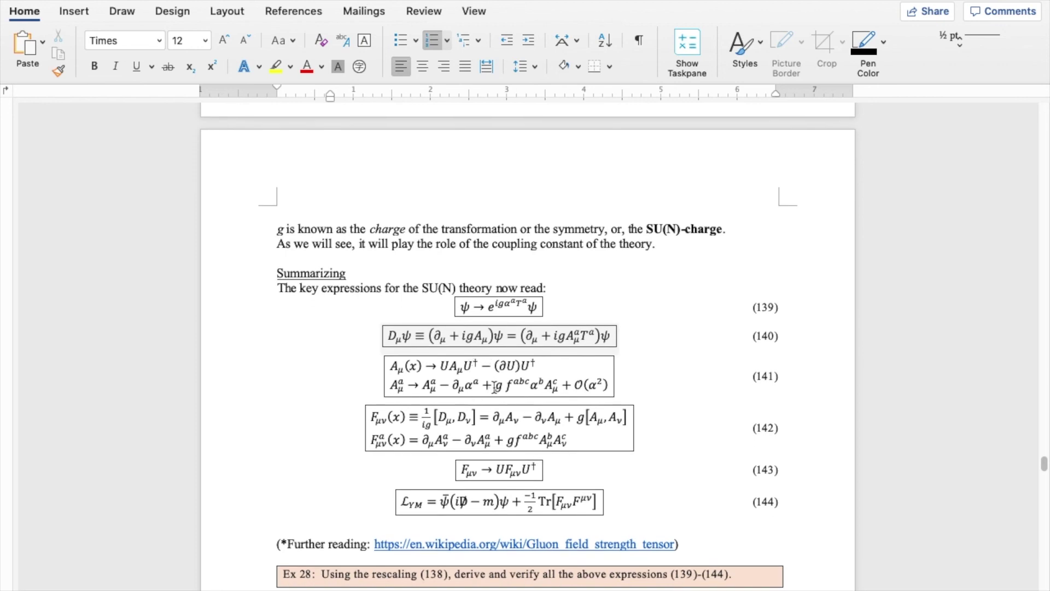
scroll(494, 386, down, 20)
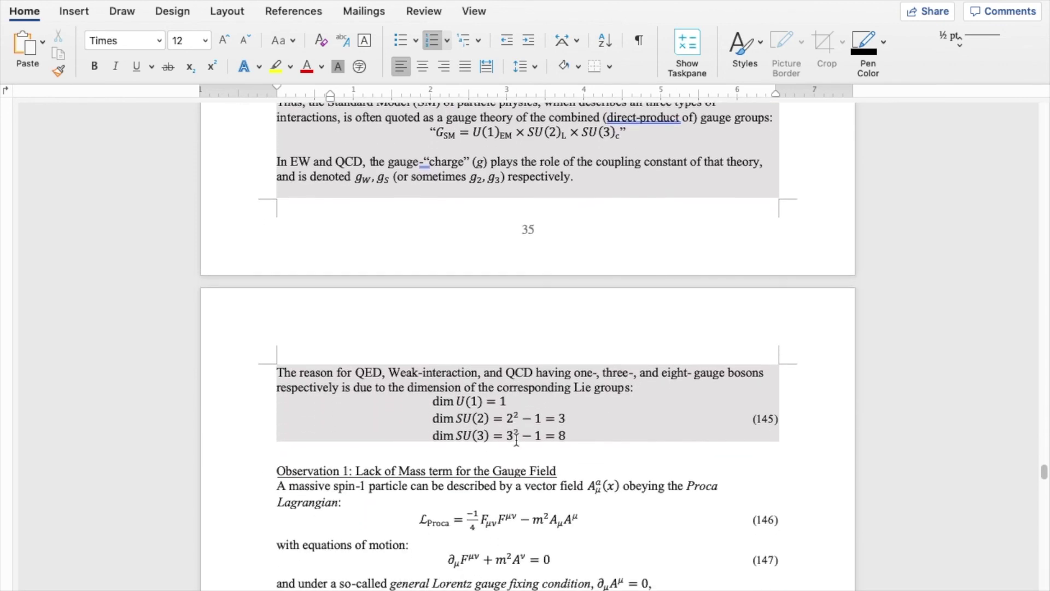
scroll(520, 405, down, 3)
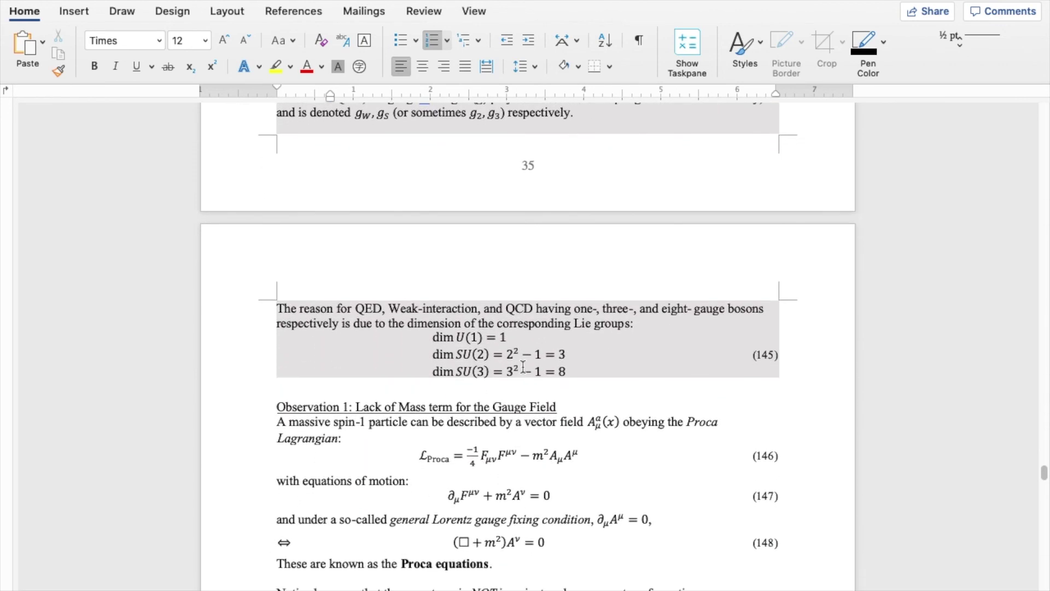
scroll(524, 366, down, 13)
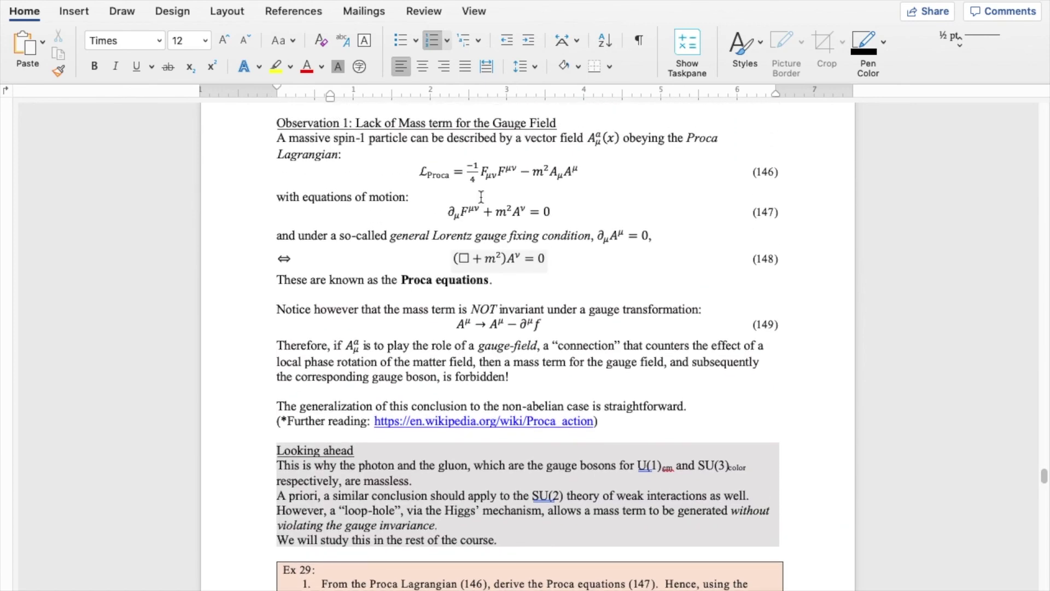
scroll(481, 197, up, 1)
scroll(529, 266, down, 20)
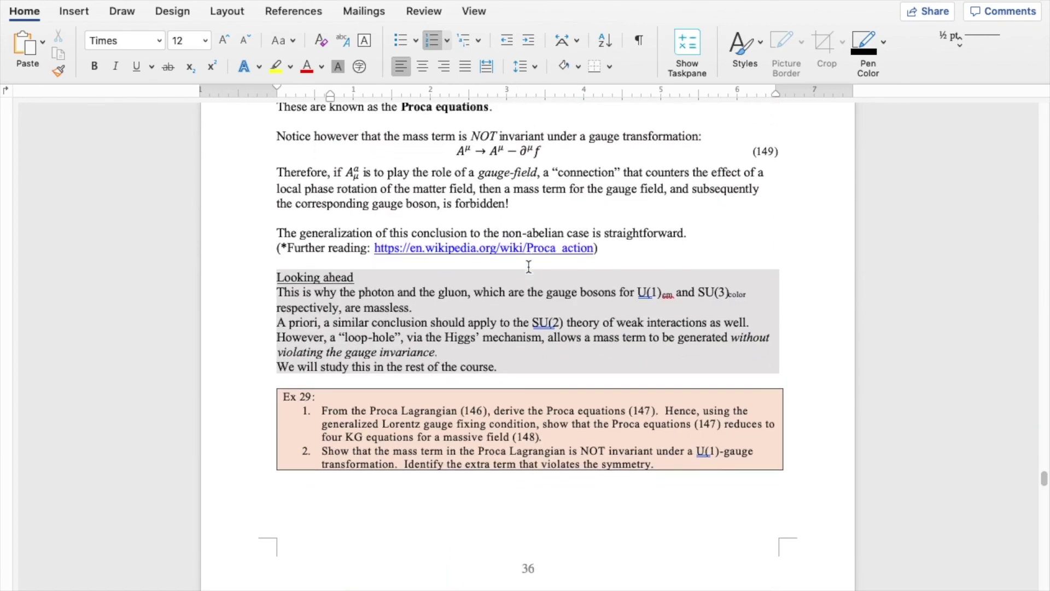
scroll(530, 268, down, 8)
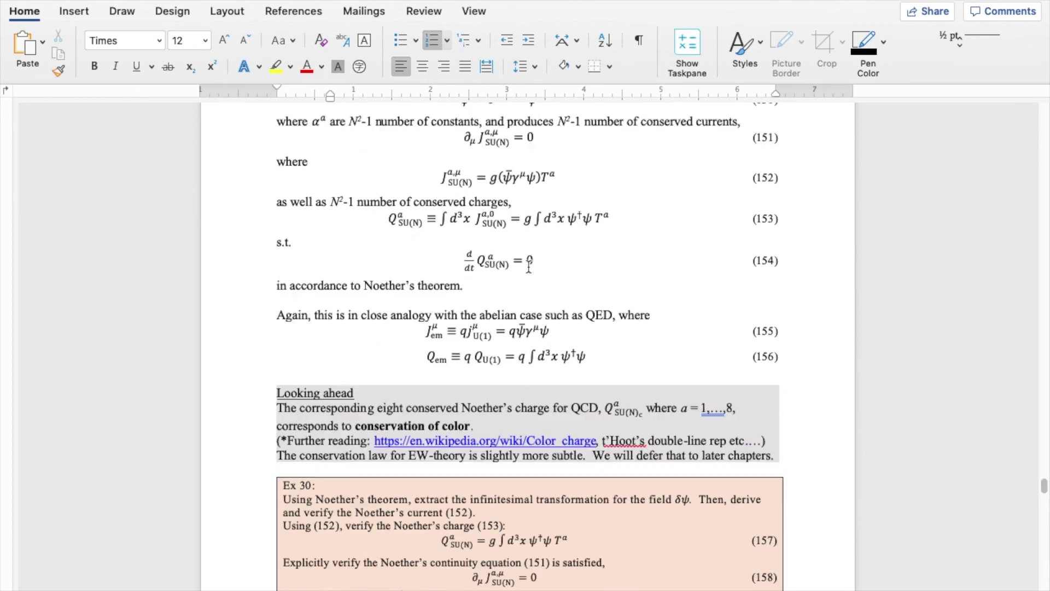
scroll(528, 268, up, 4)
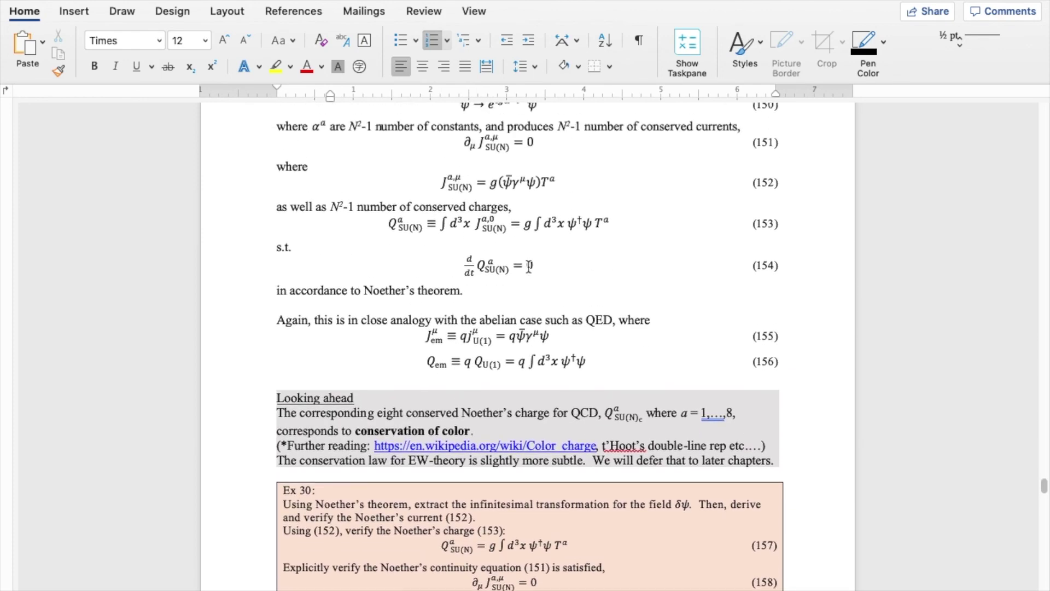
scroll(529, 267, down, 20)
scroll(528, 266, down, 11)
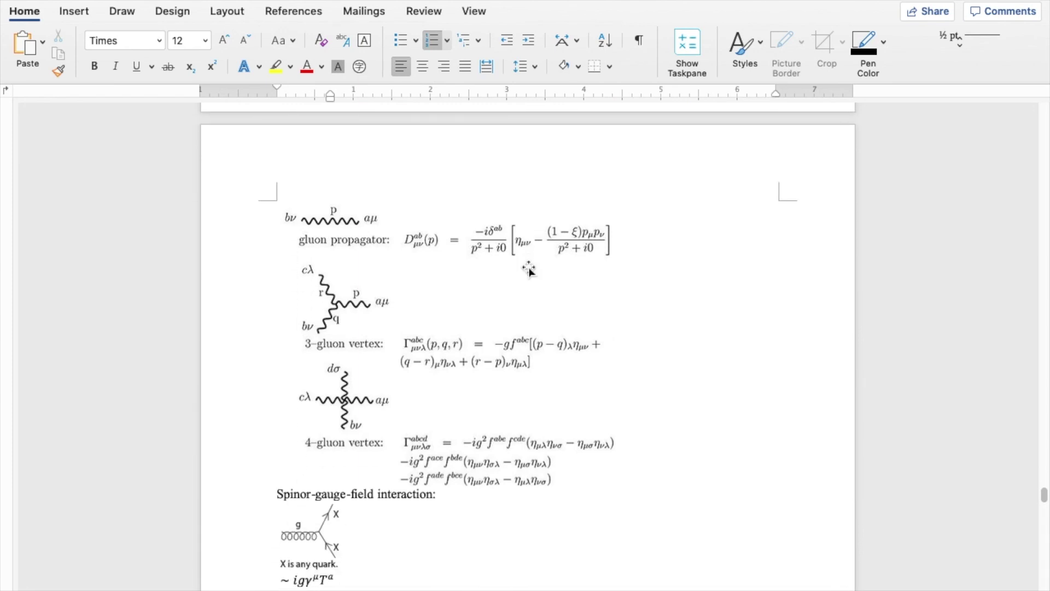
key(super+a)
key(Up)
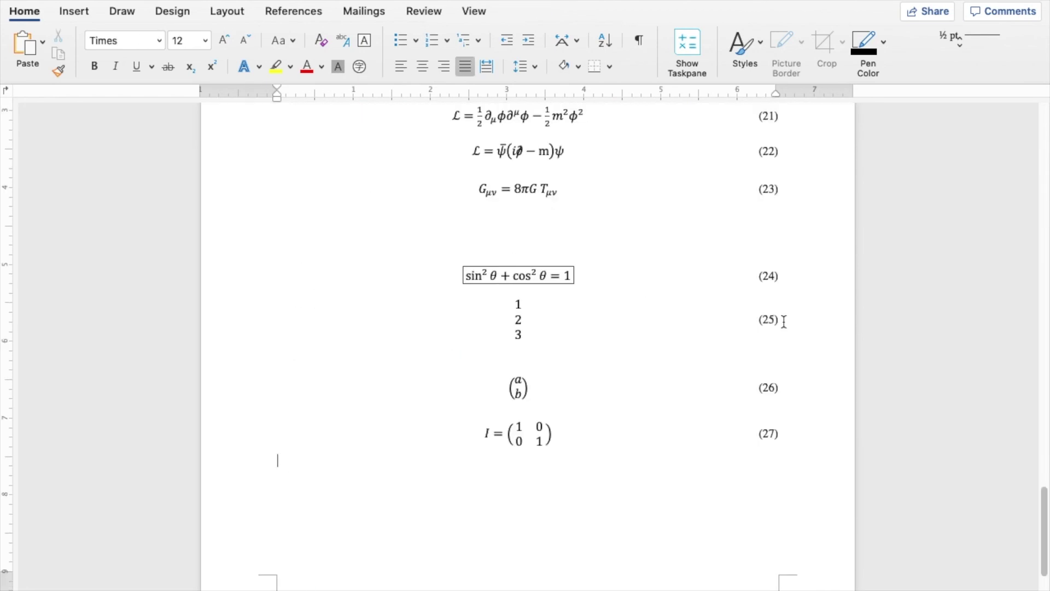
key(super+Home)
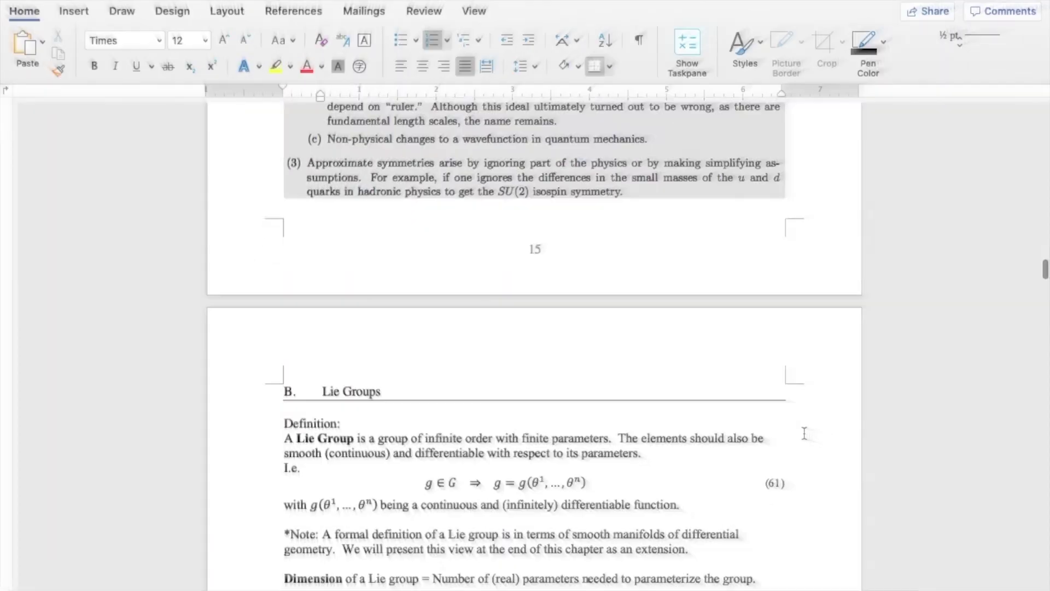
Read through the Lie Groups, Matrix Lie Groups and Lie Algebra sections, examining their numbered equations, rotation matrix and boxed structure-constant equation
scroll(804, 432, down, 12)
scroll(804, 434, down, 3)
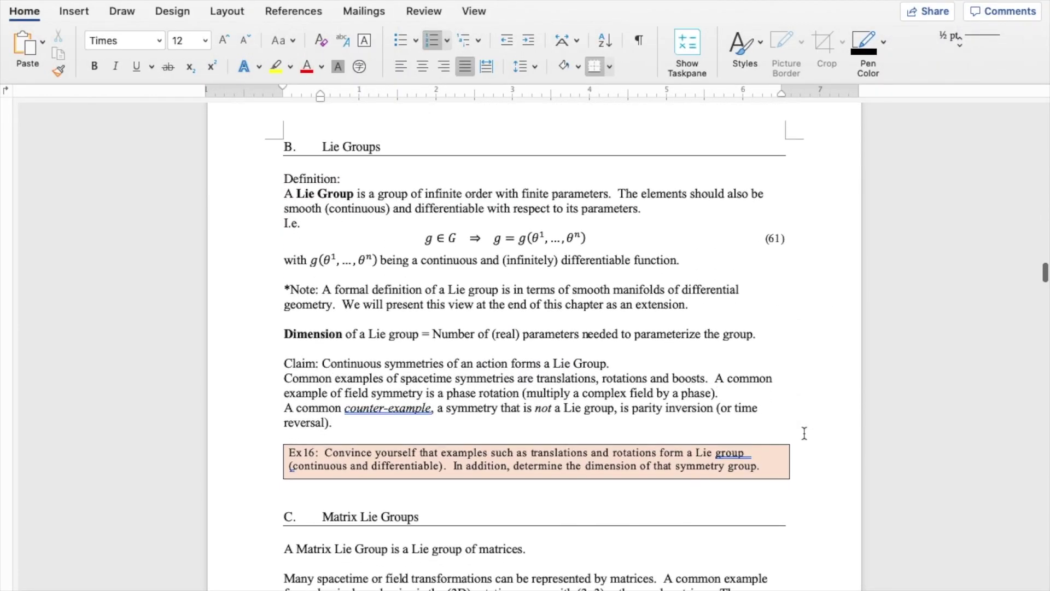
scroll(804, 433, down, 9)
scroll(804, 434, down, 20)
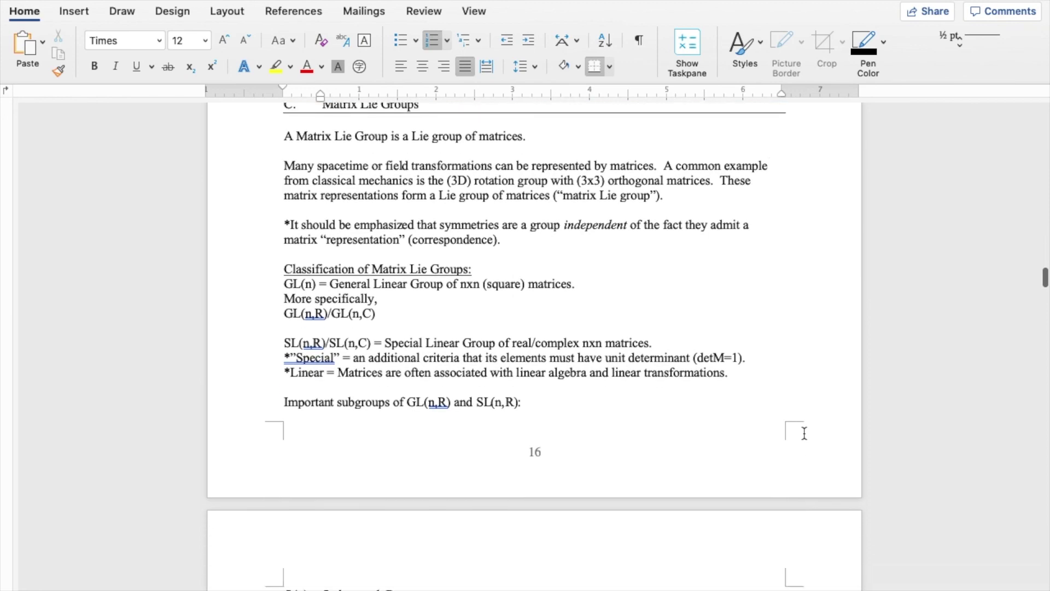
scroll(804, 434, down, 15)
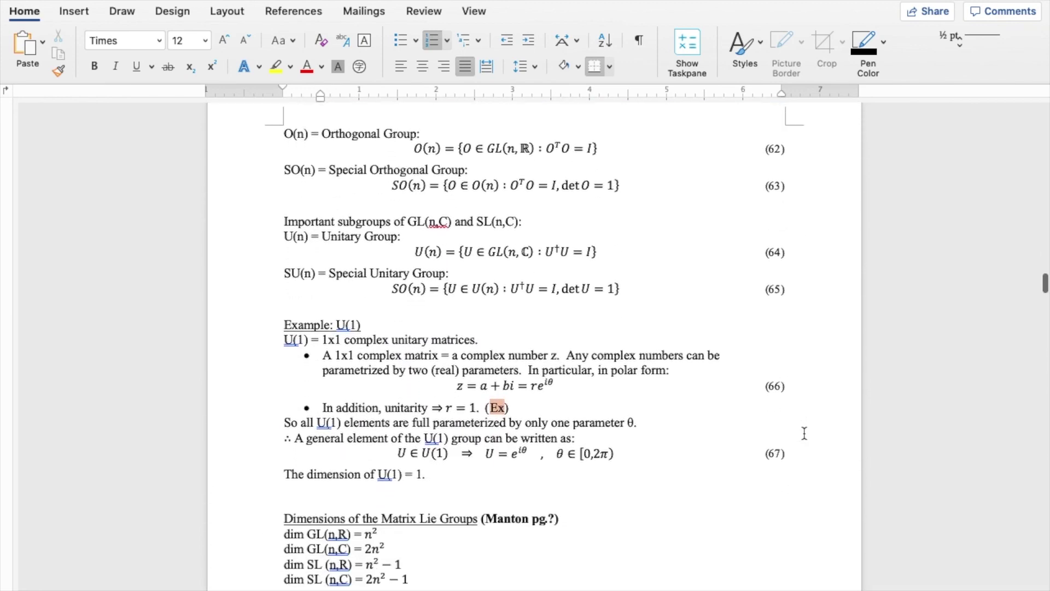
scroll(804, 433, down, 20)
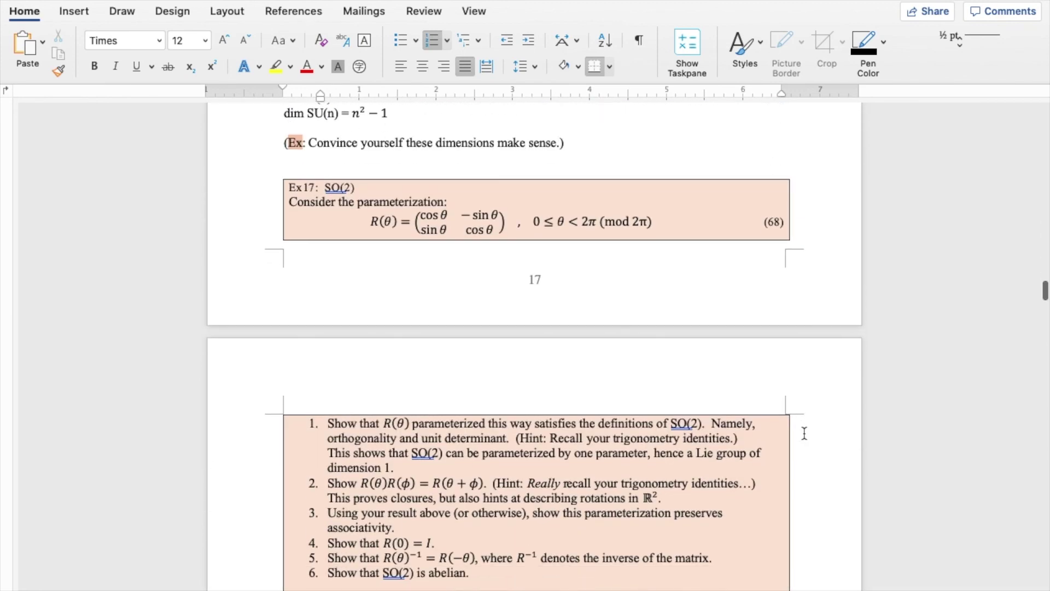
scroll(804, 434, down, 9)
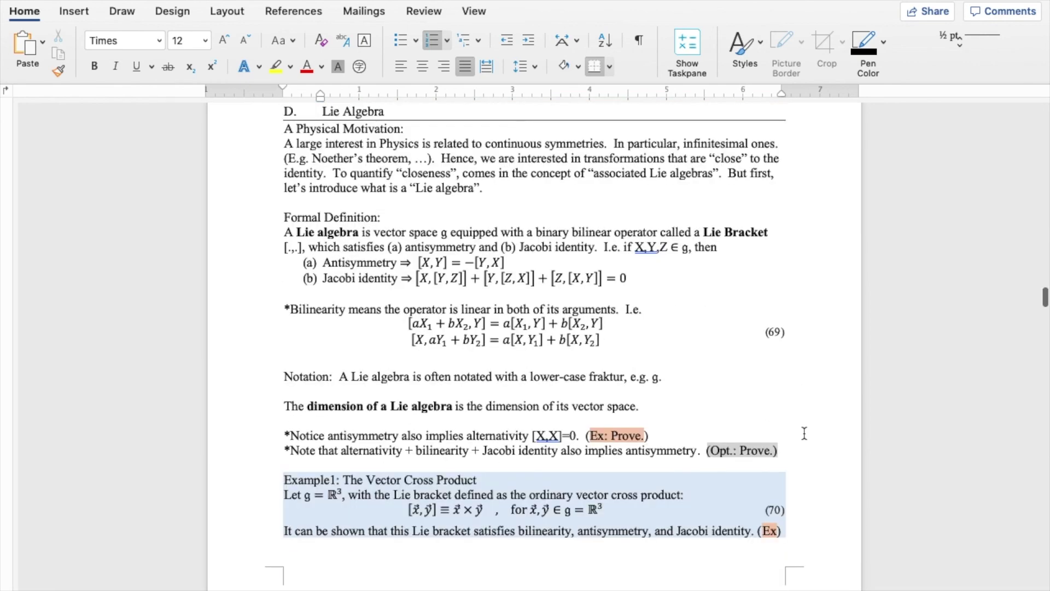
scroll(804, 433, down, 20)
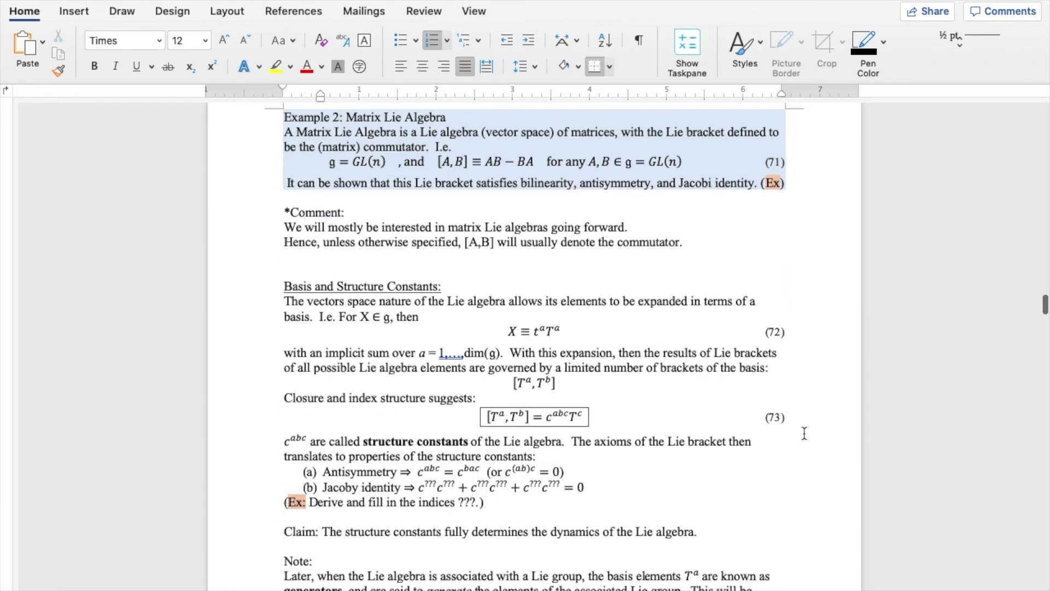
Examine the notes from the associated Lie algebra section through the matrix examples, exercise boxes and boxed U(1) gauge equations to section 6
scroll(804, 433, down, 20)
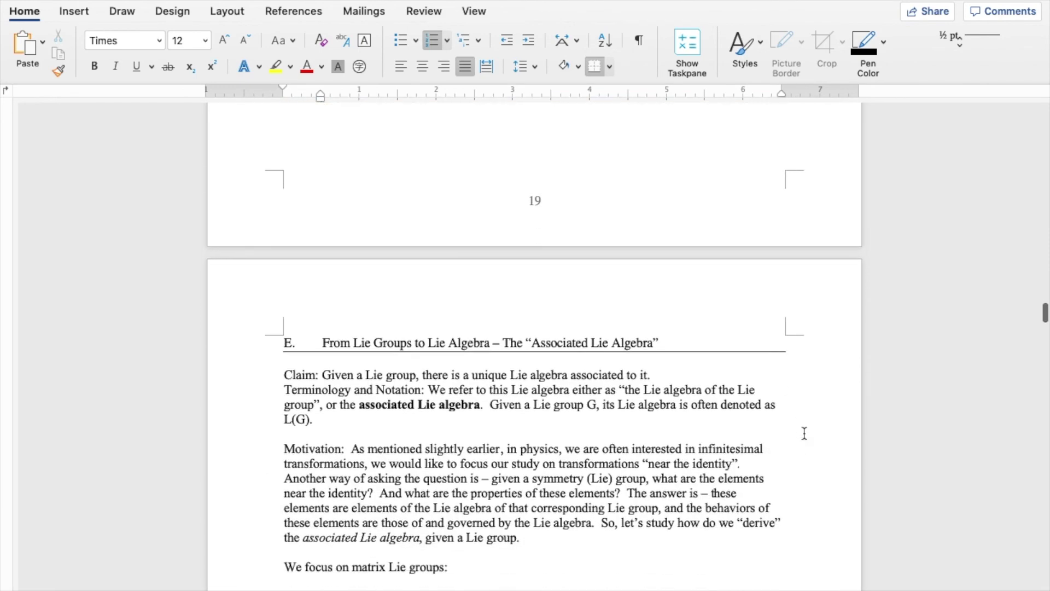
scroll(805, 434, down, 20)
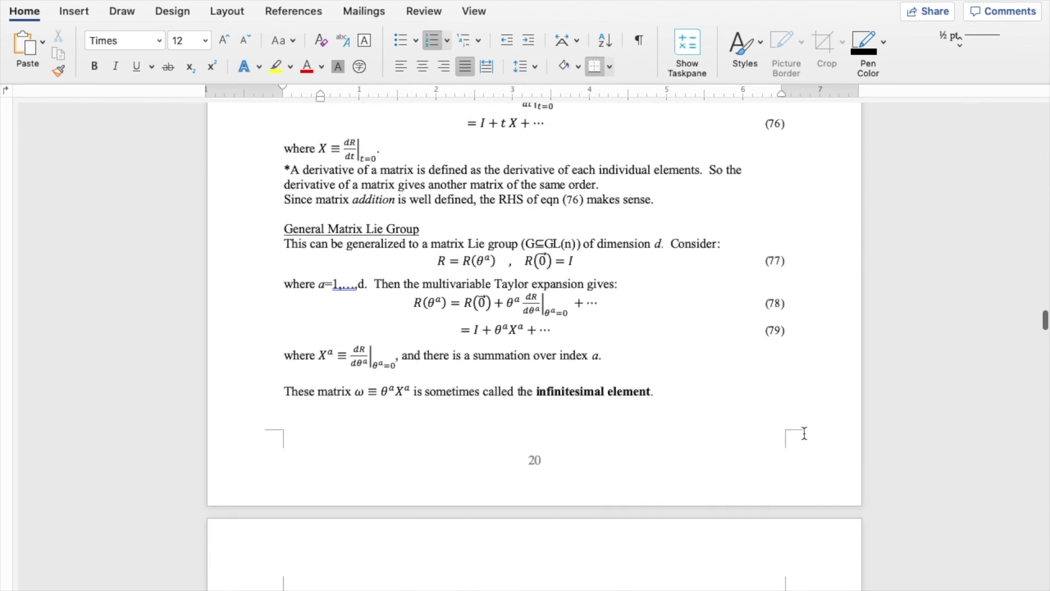
scroll(804, 433, down, 16)
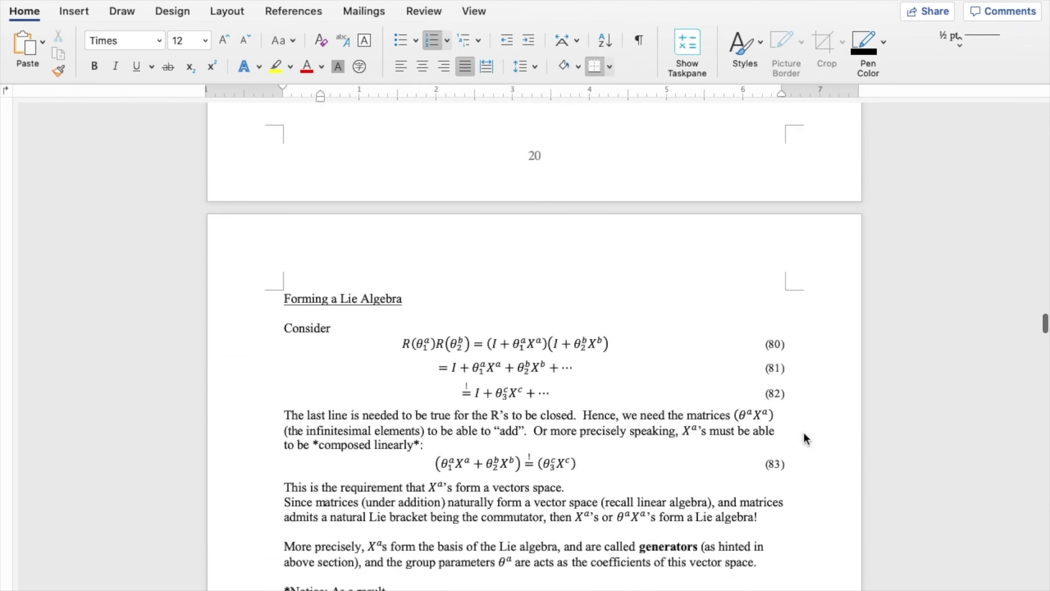
scroll(804, 433, down, 20)
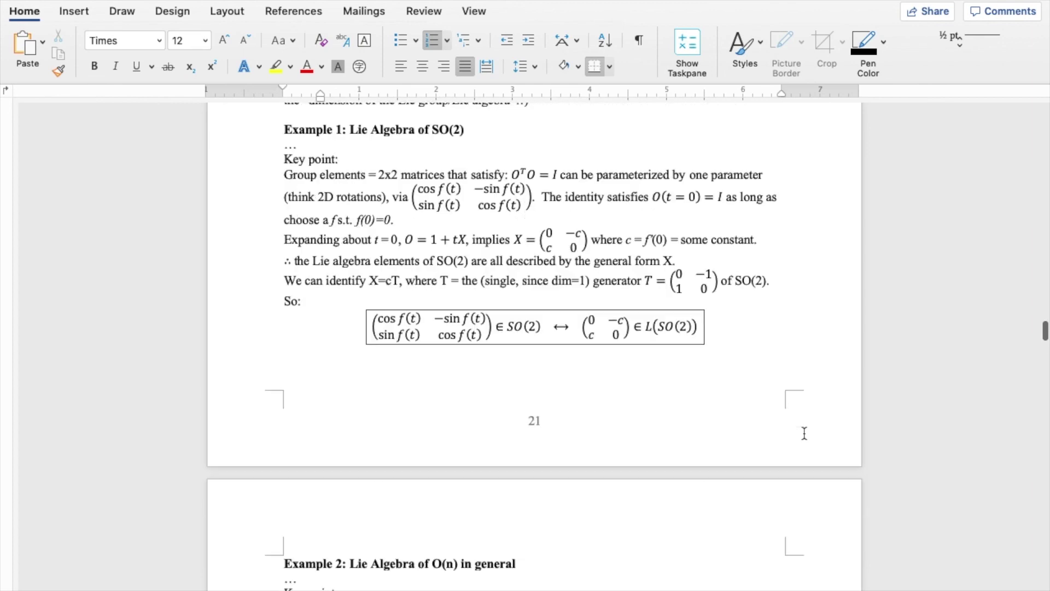
scroll(804, 433, down, 1)
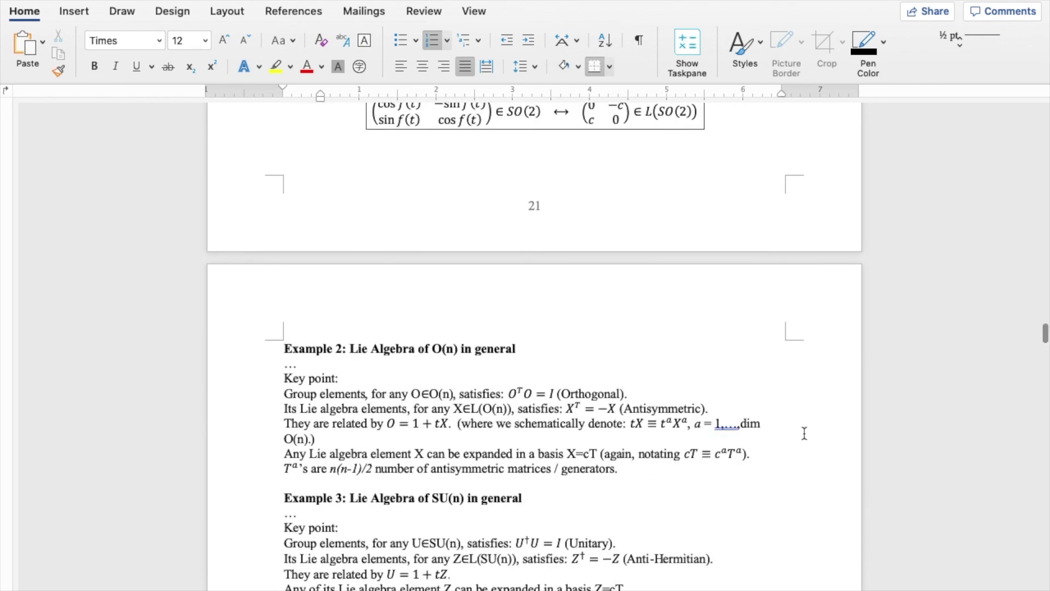
scroll(805, 433, down, 20)
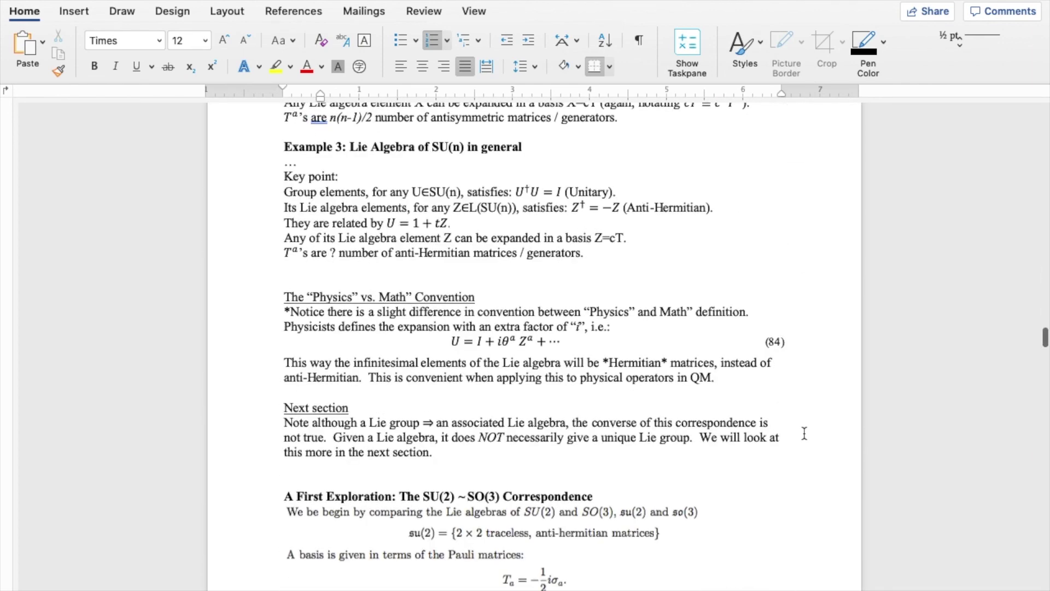
scroll(805, 433, down, 20)
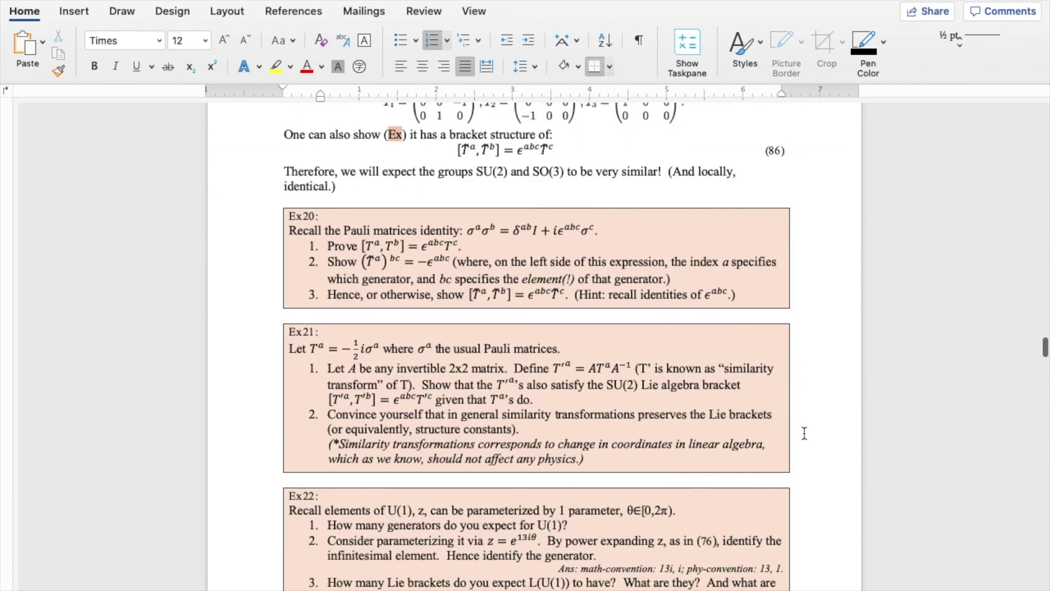
scroll(804, 434, down, 20)
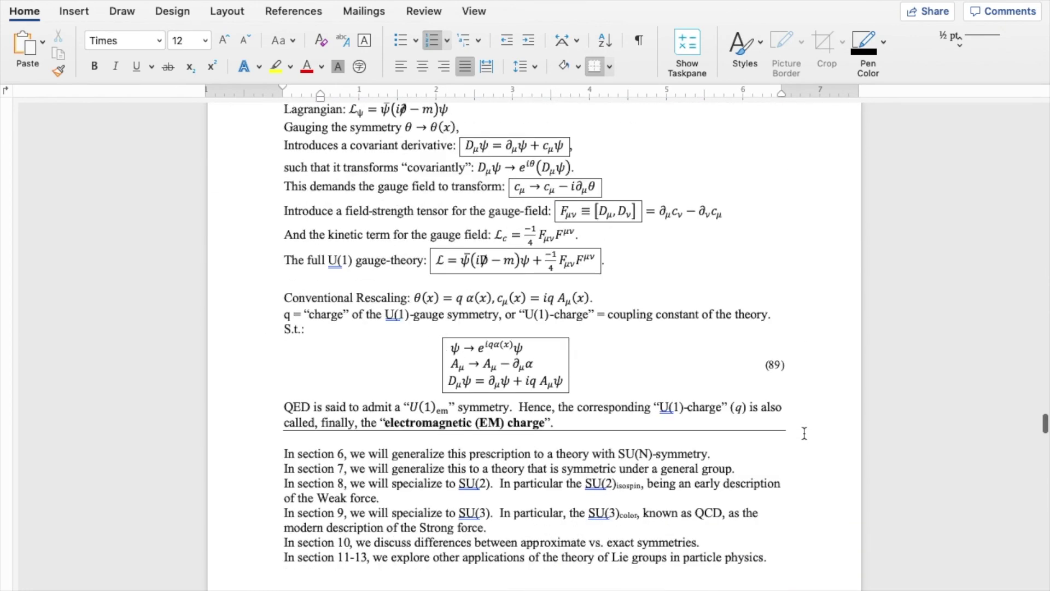
scroll(804, 433, down, 16)
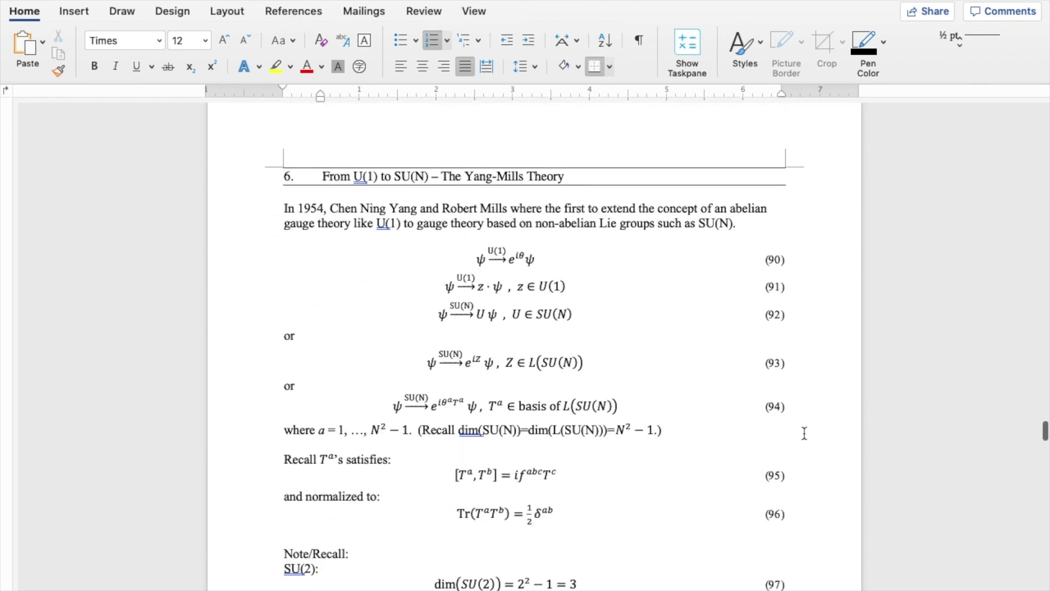
scroll(805, 433, down, 2)
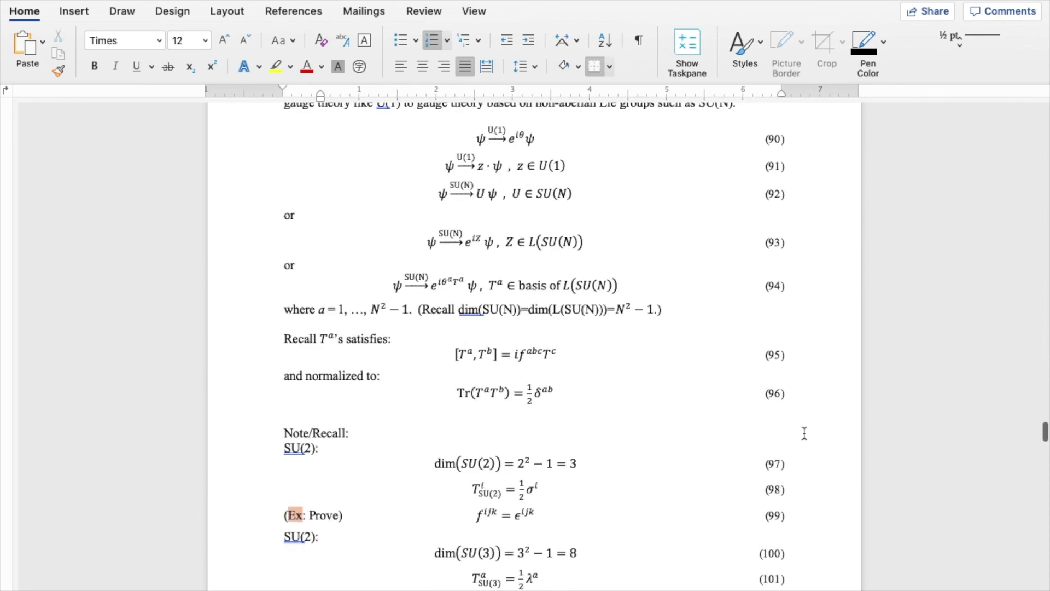